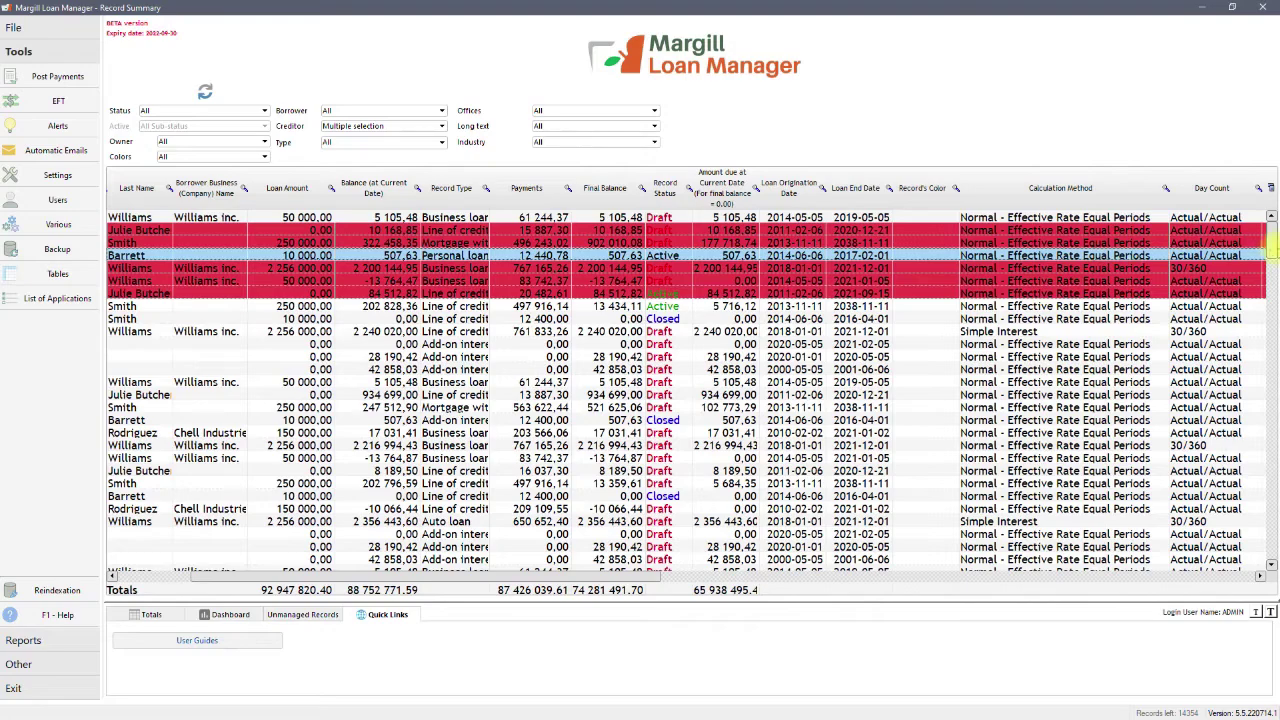
Step: Sort the loan record list by Final Balance, by Record Status, and by Final Balance again
mouse_move(1271, 250)
left_mouse_down()
mouse_move(1270, 290)
mouse_move(1262, 238)
left_mouse_up()
left_click_drag(612, 575, 768, 576)
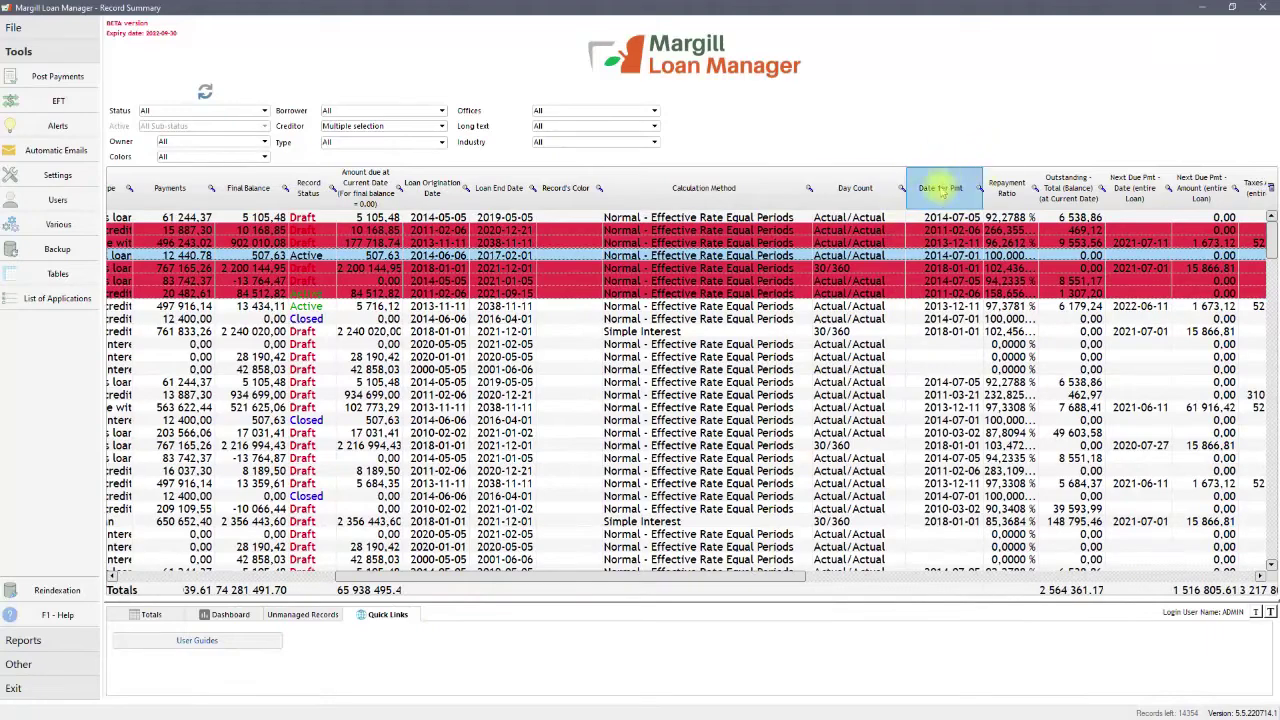
left_click_drag(530, 577, 423, 577)
left_click(545, 190)
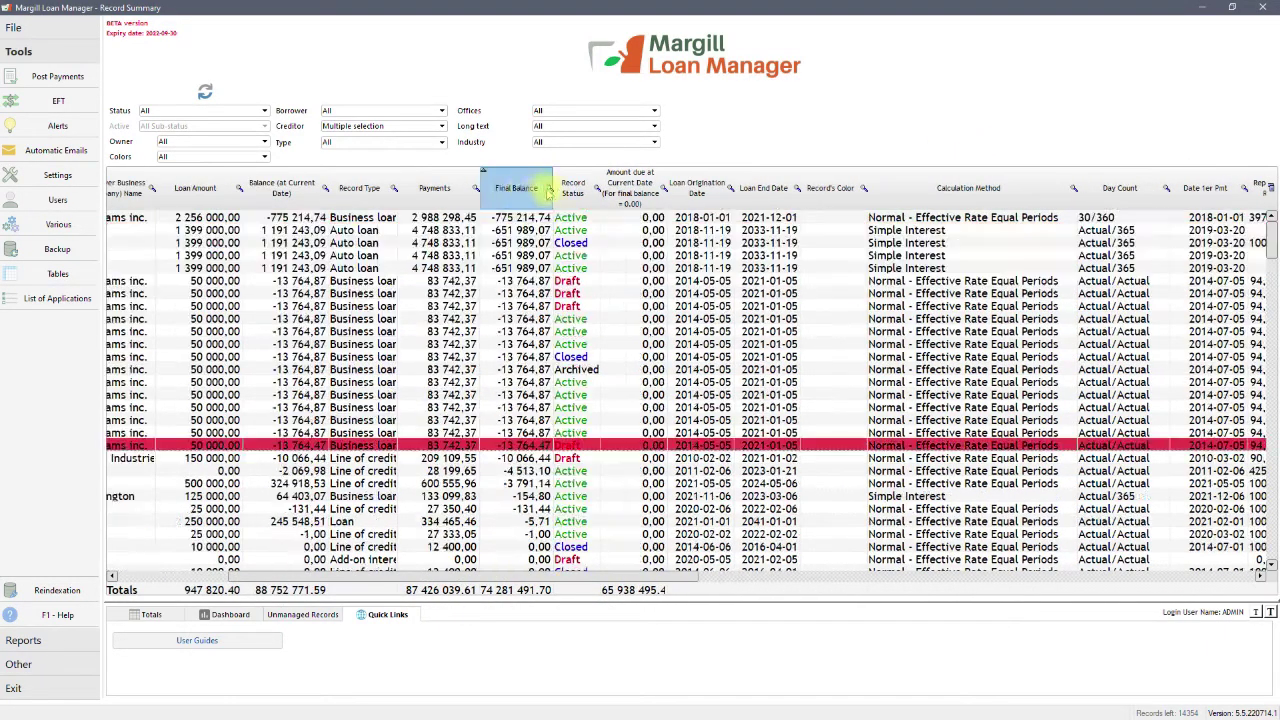
left_click(576, 190)
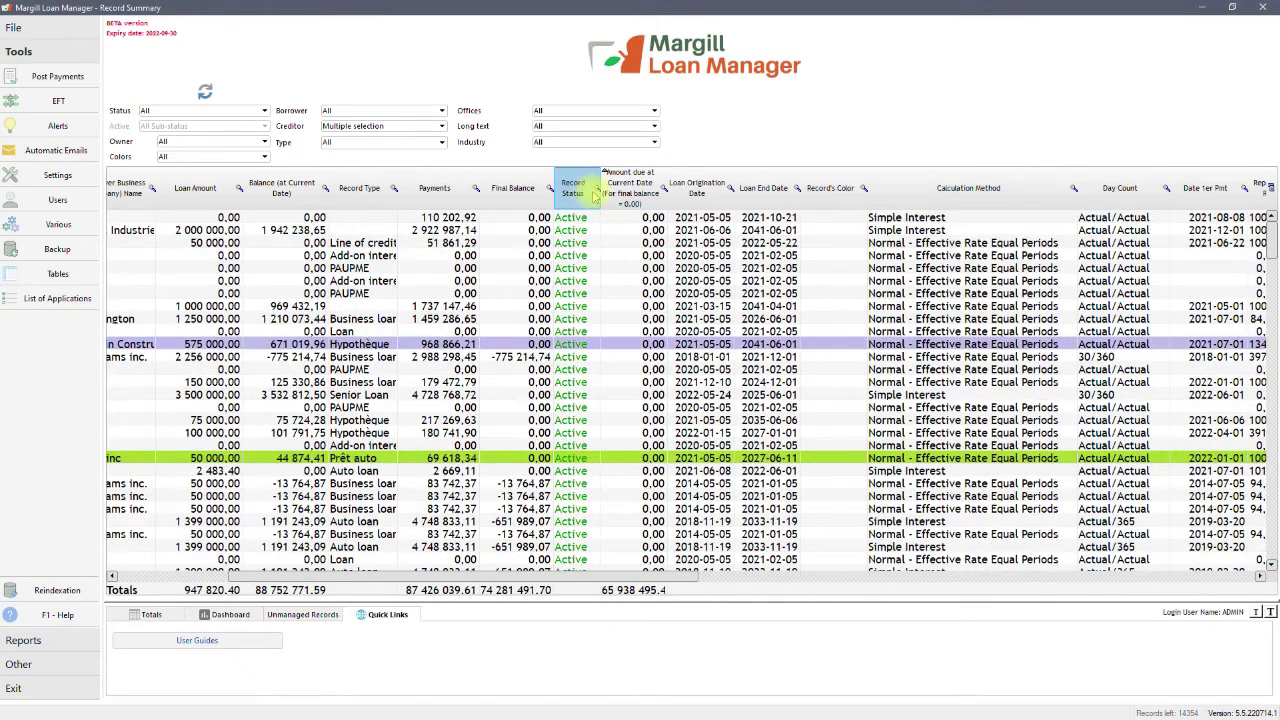
left_click(540, 190)
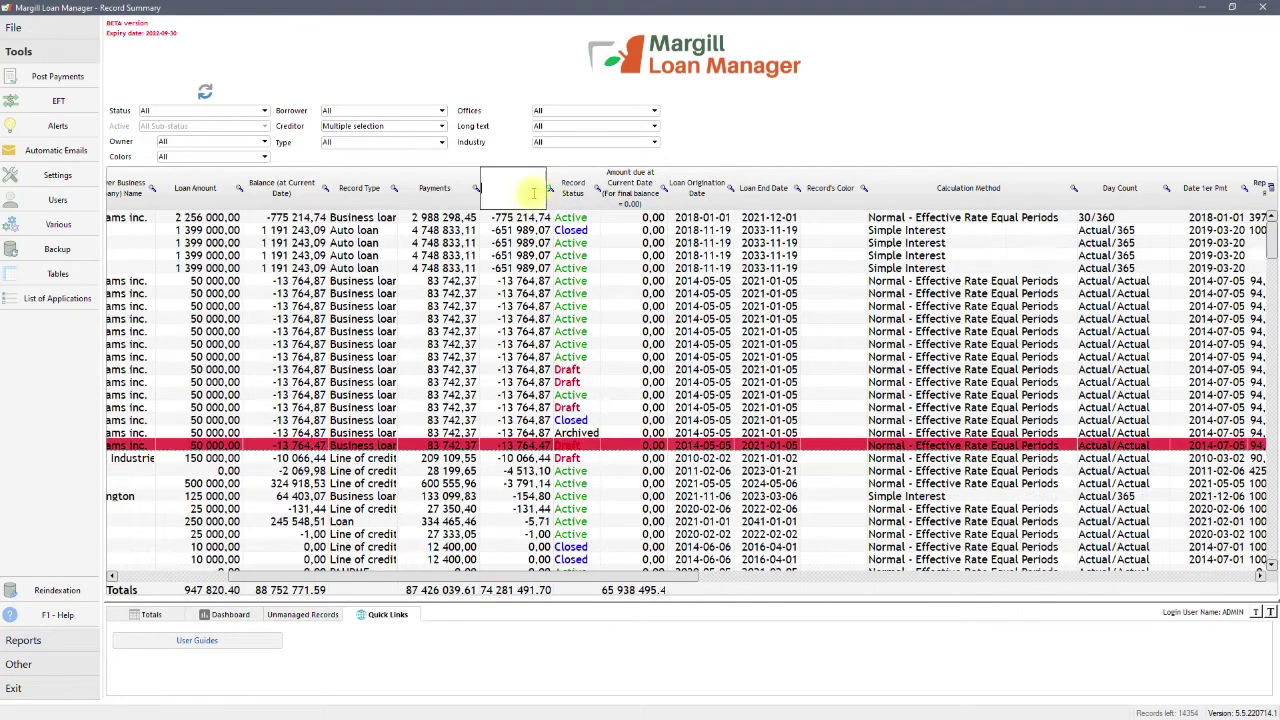
Step: Review the choices offered by the Creditor and Type filters without changing either filter
left_click(413, 130)
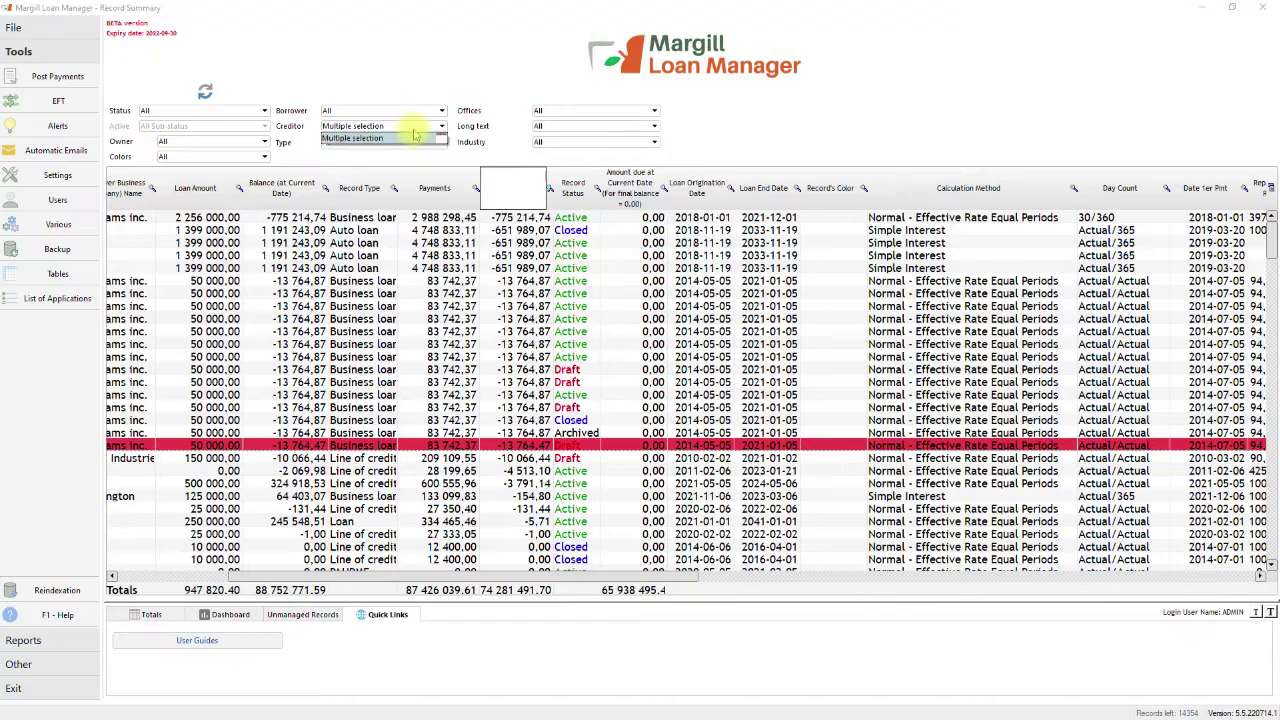
left_click(408, 142)
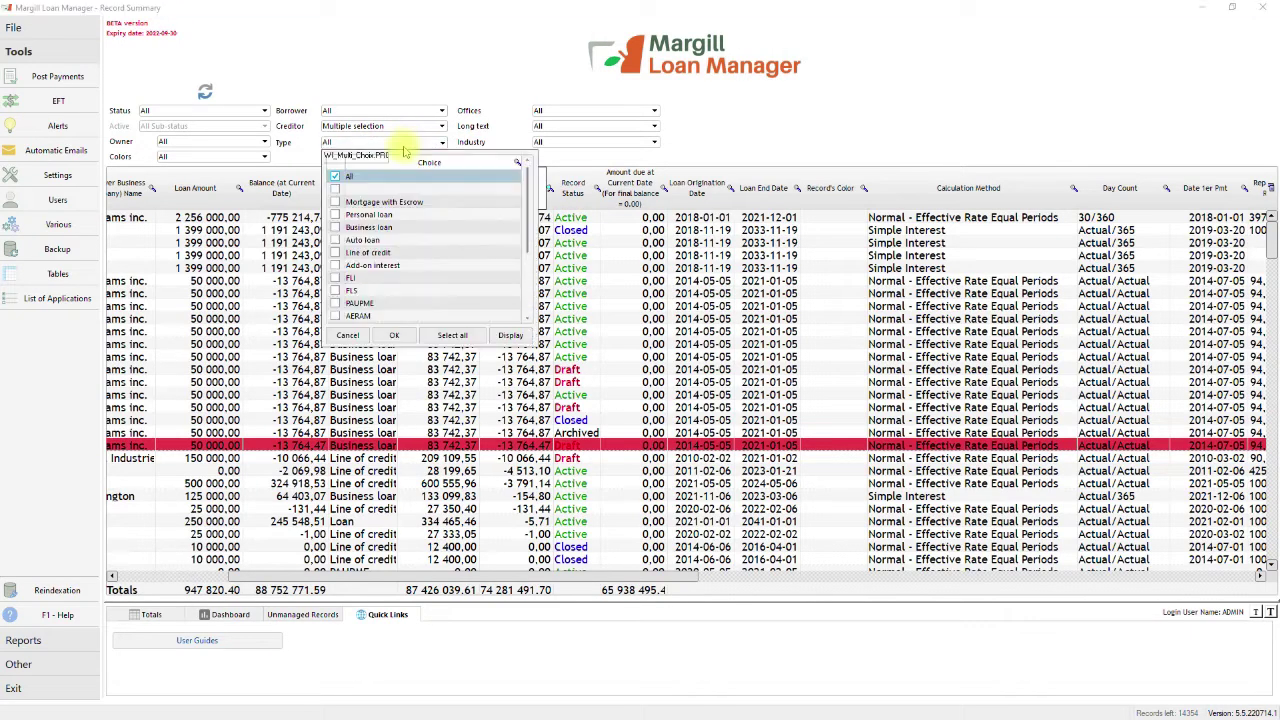
left_click(370, 368)
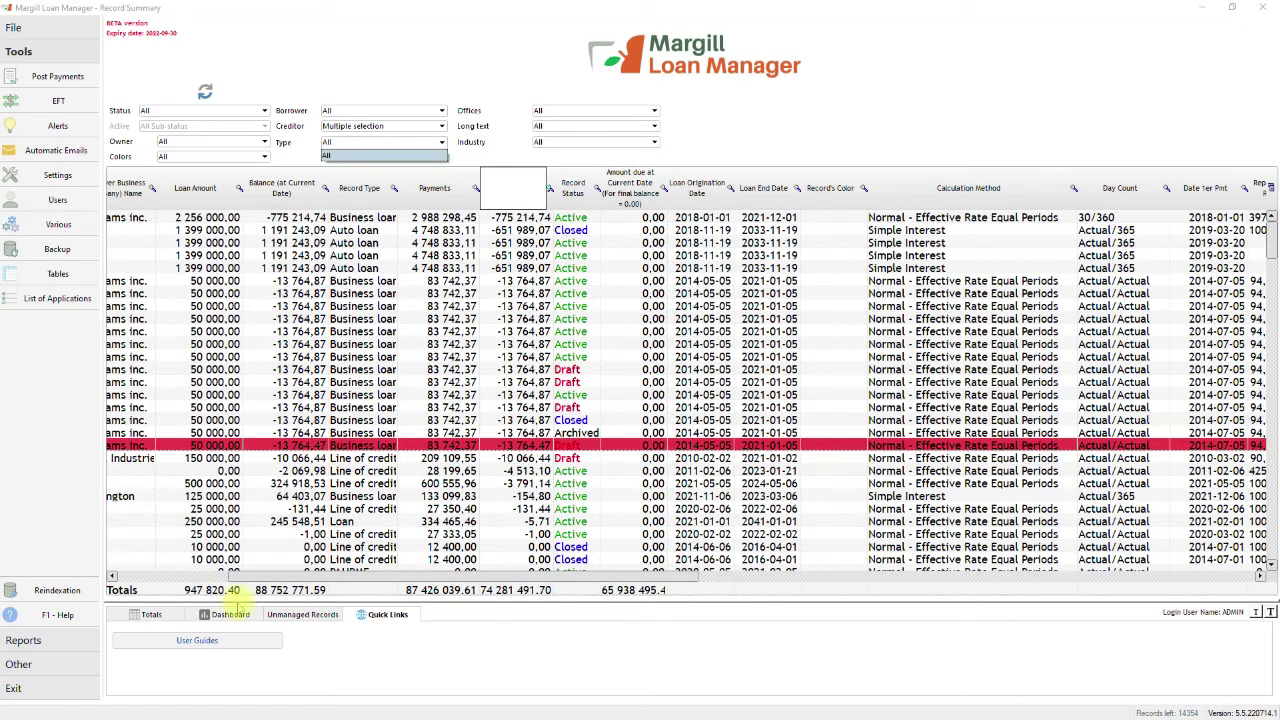
Step: View the Dashboard and the list of unmanaged active records, closing each one after viewing
left_click(208, 614)
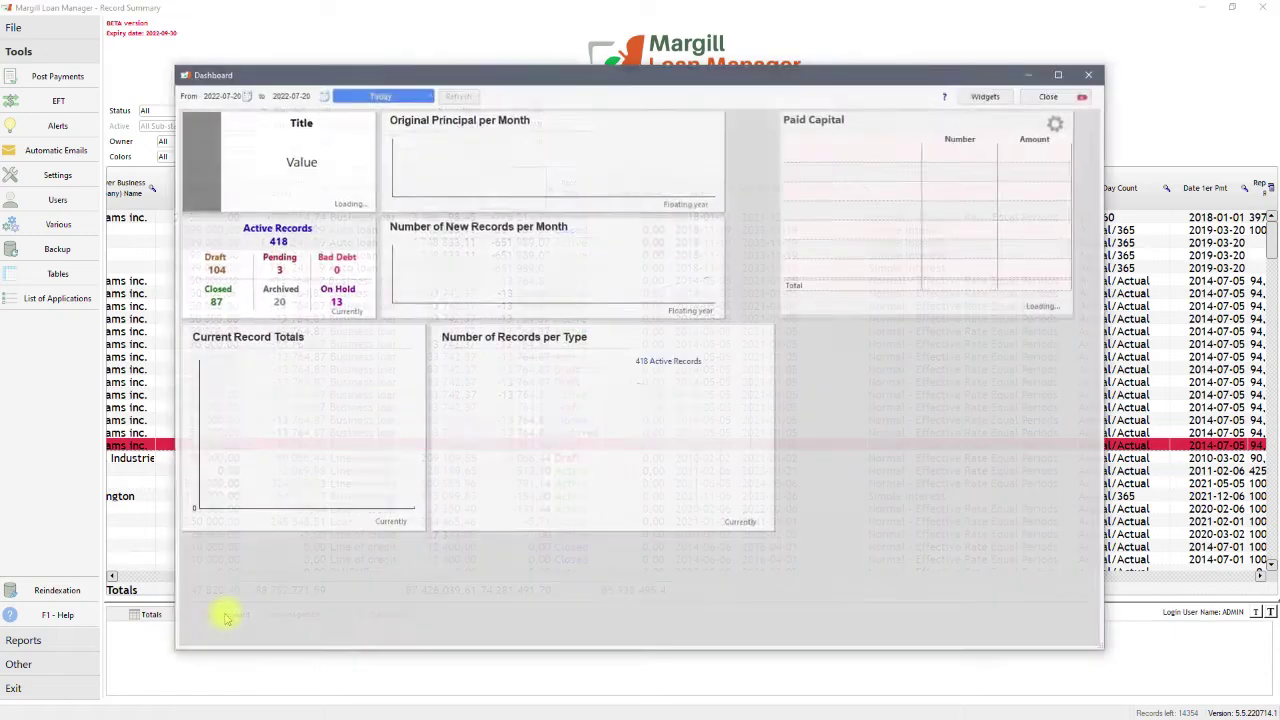
left_click(1082, 95)
left_click(303, 614)
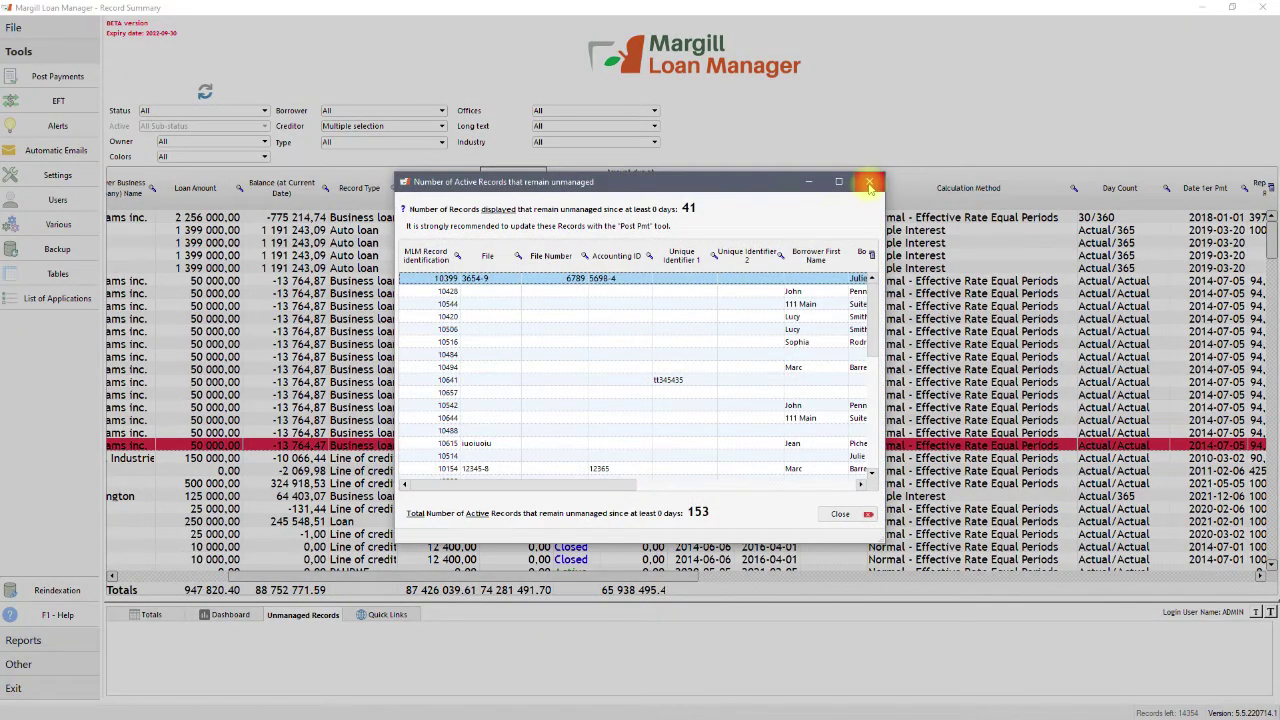
left_click(869, 183)
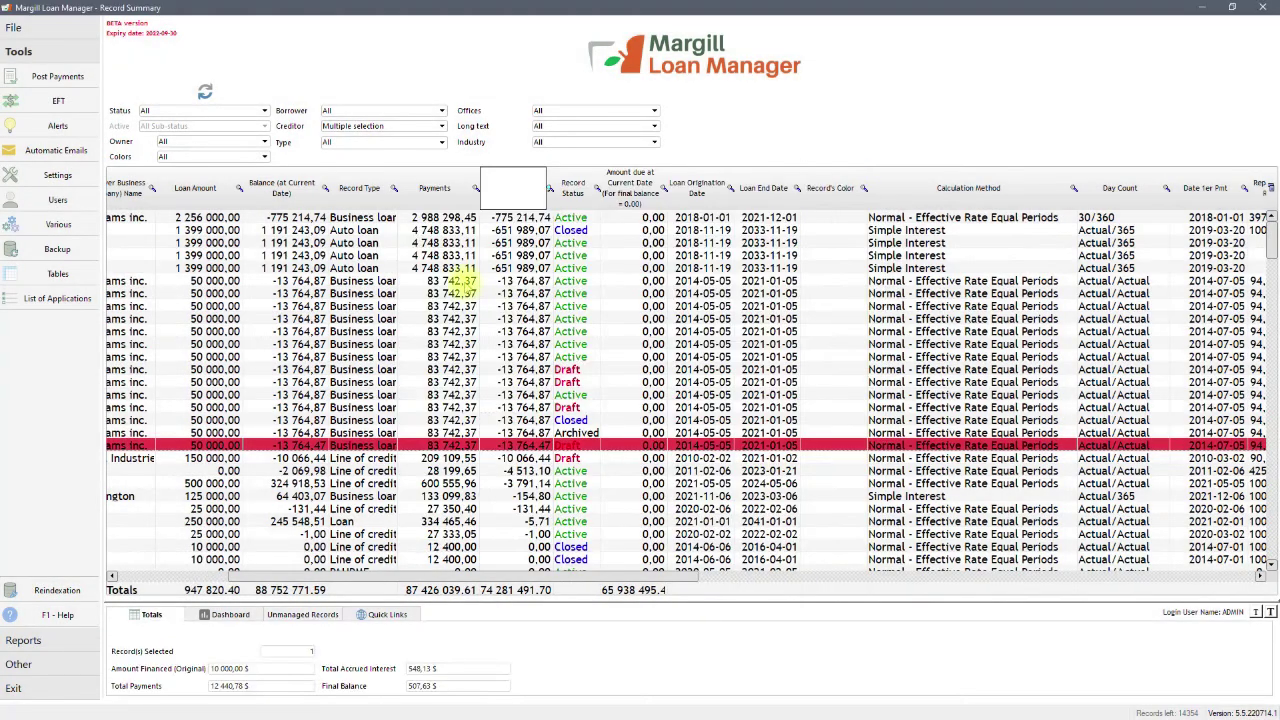
Step: Select the 14 Williams inc. 50 000,00 business loans and review their bulk actions, including the Send Email / SMS form, without sending
left_click(462, 283, "shift")
right_click(463, 334)
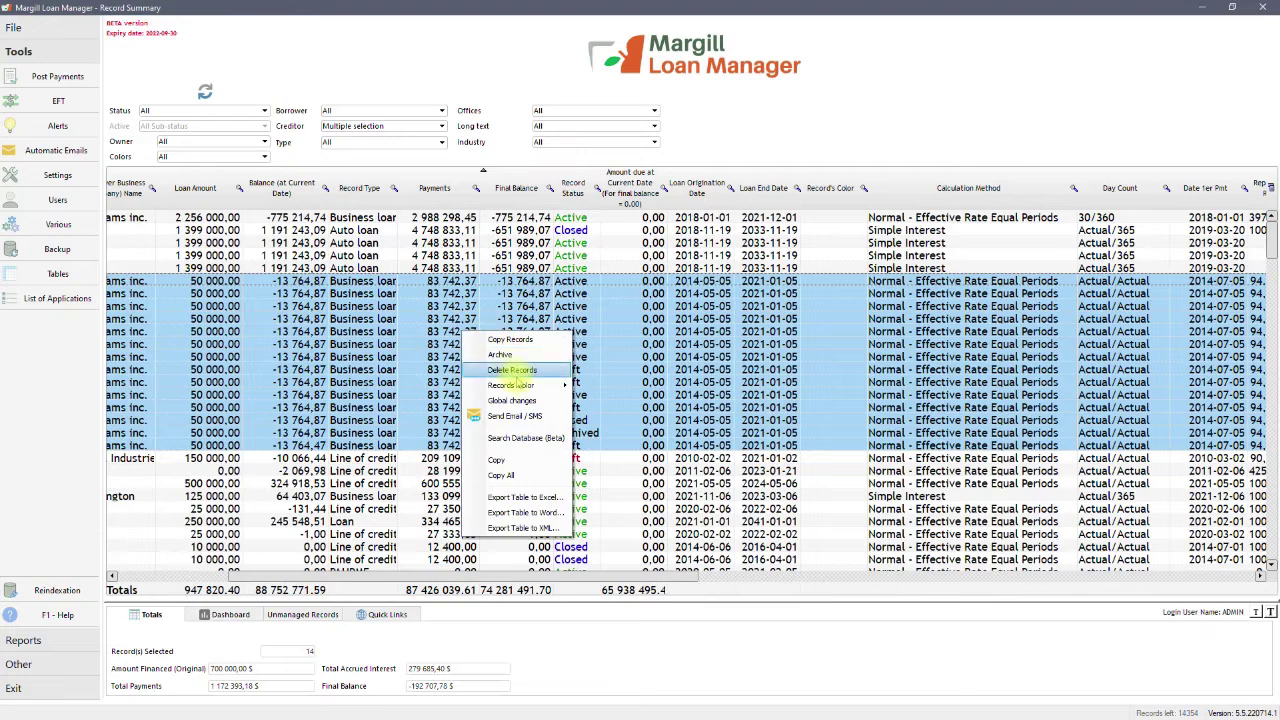
mouse_move(560, 386)
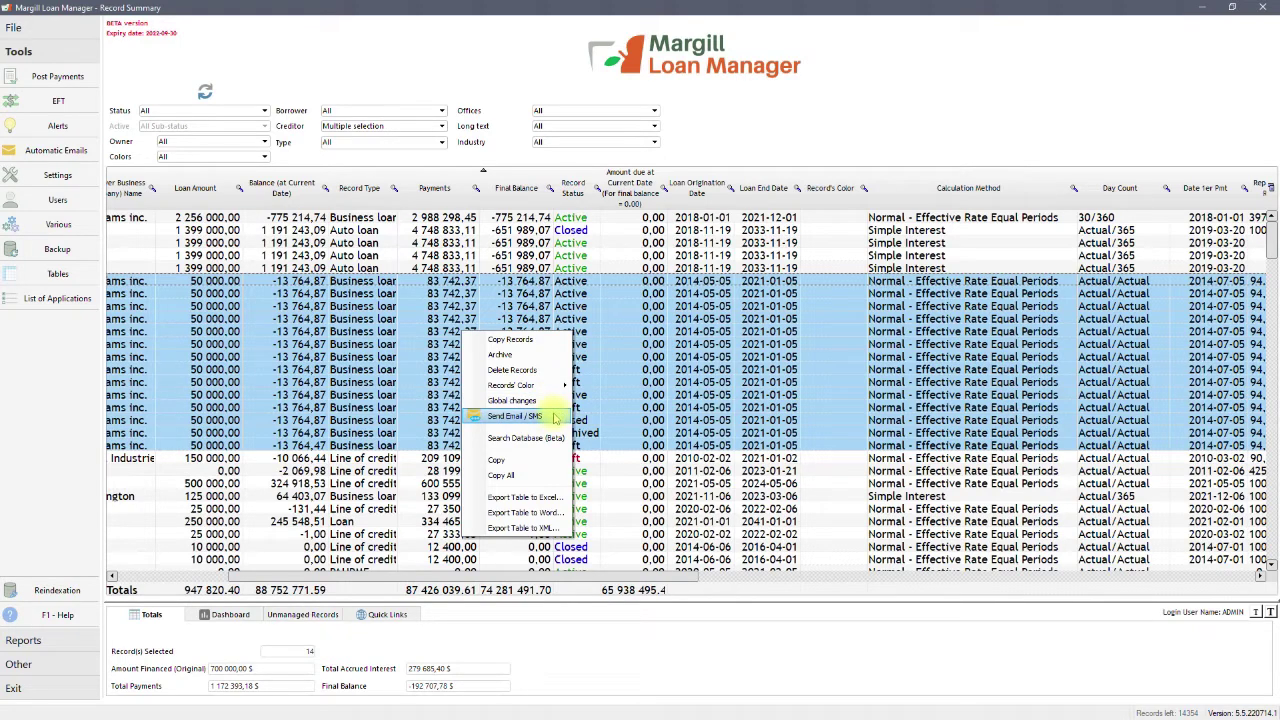
left_click(555, 418)
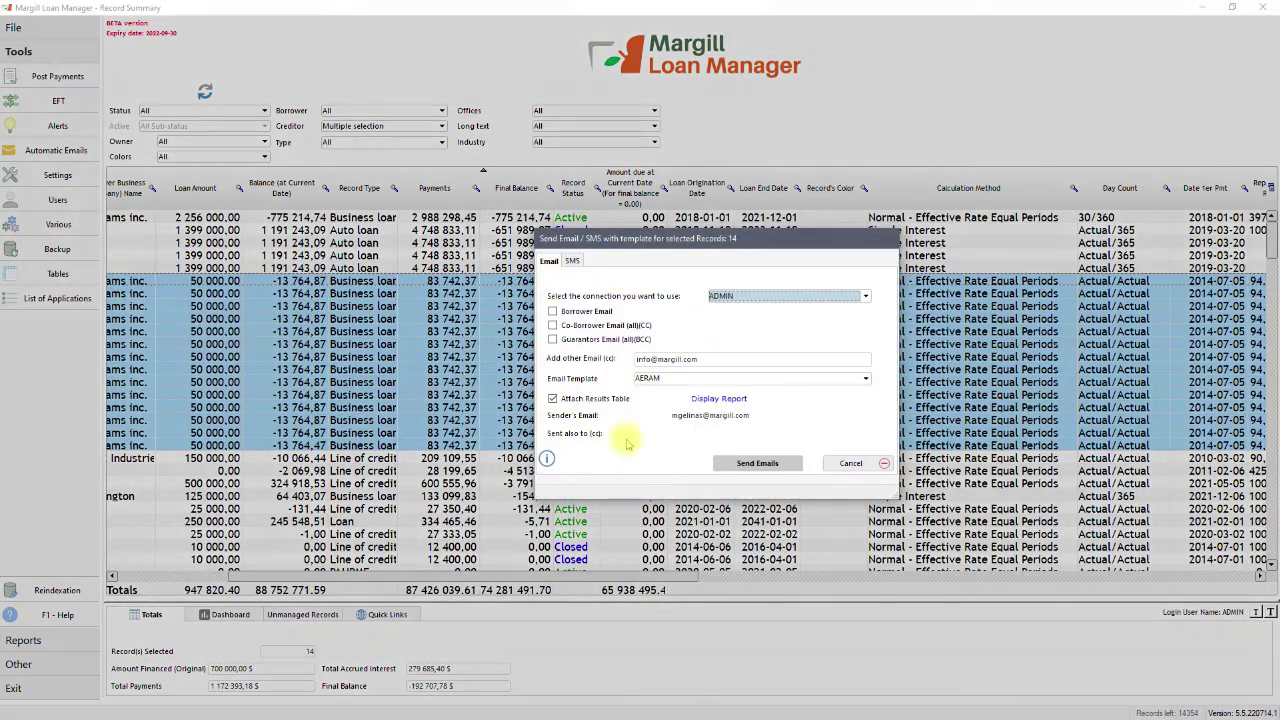
left_click(840, 463)
right_click(521, 374)
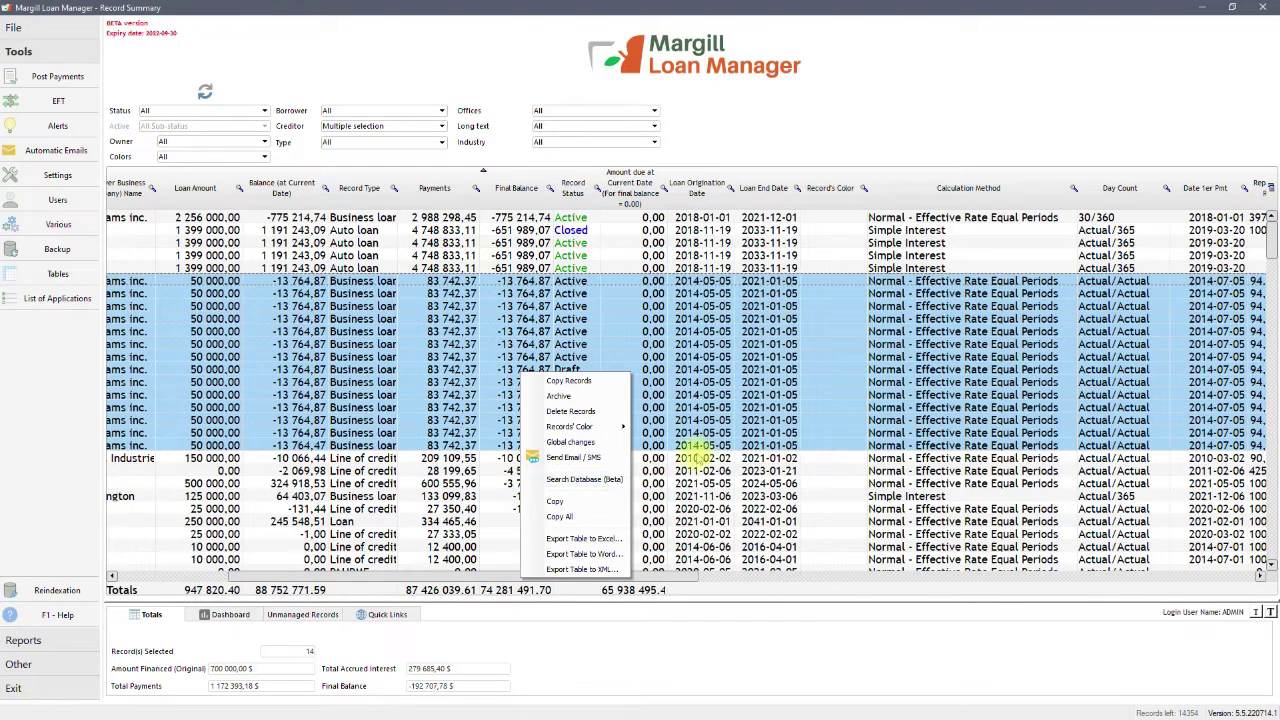
left_click(697, 447)
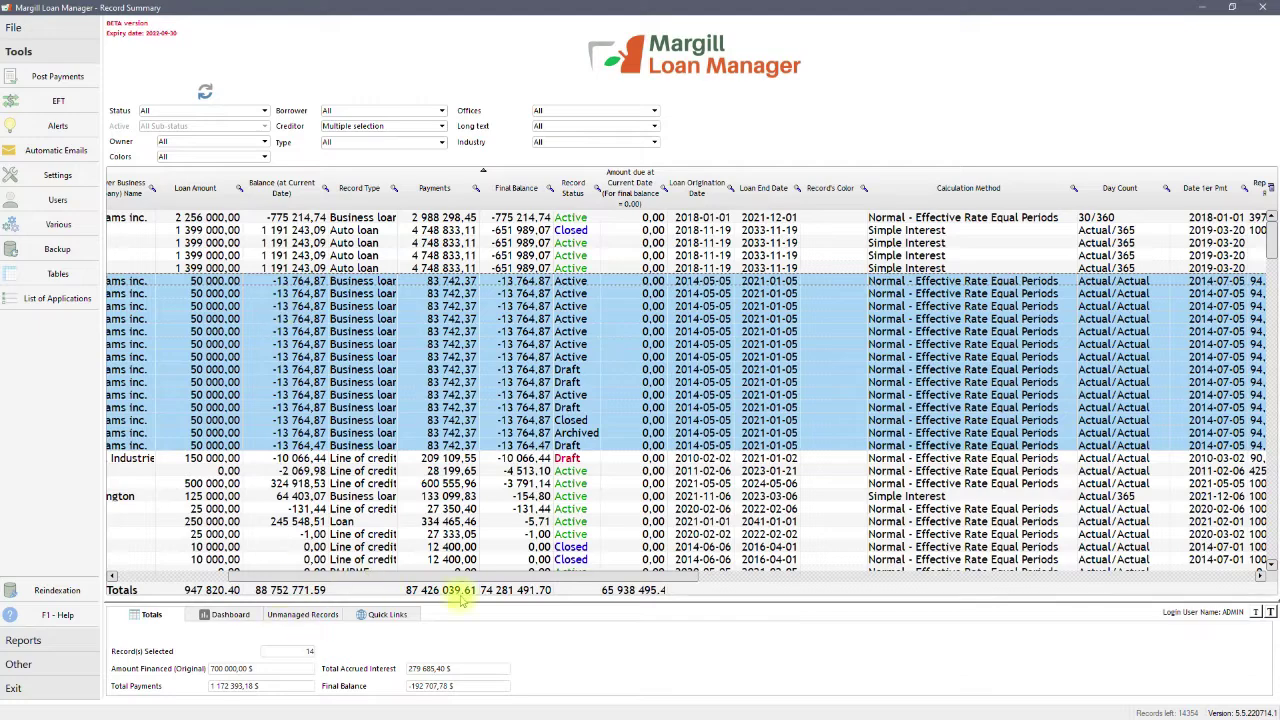
Step: Open an active Williams inc. business loan record held by FUND ABC from the record list
left_click_drag(462, 578, 230, 578)
scroll(282, 300, "down", 4)
scroll(282, 335, "up", 4)
left_click(258, 357)
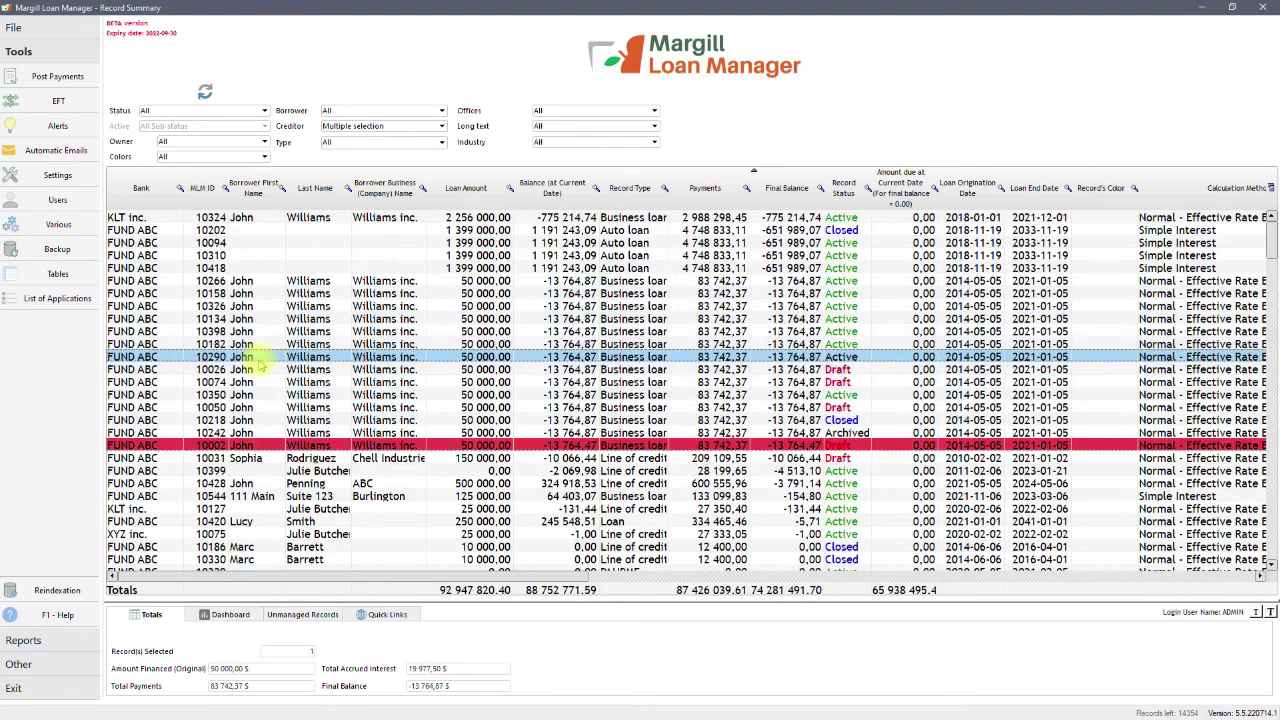
double_click(260, 360)
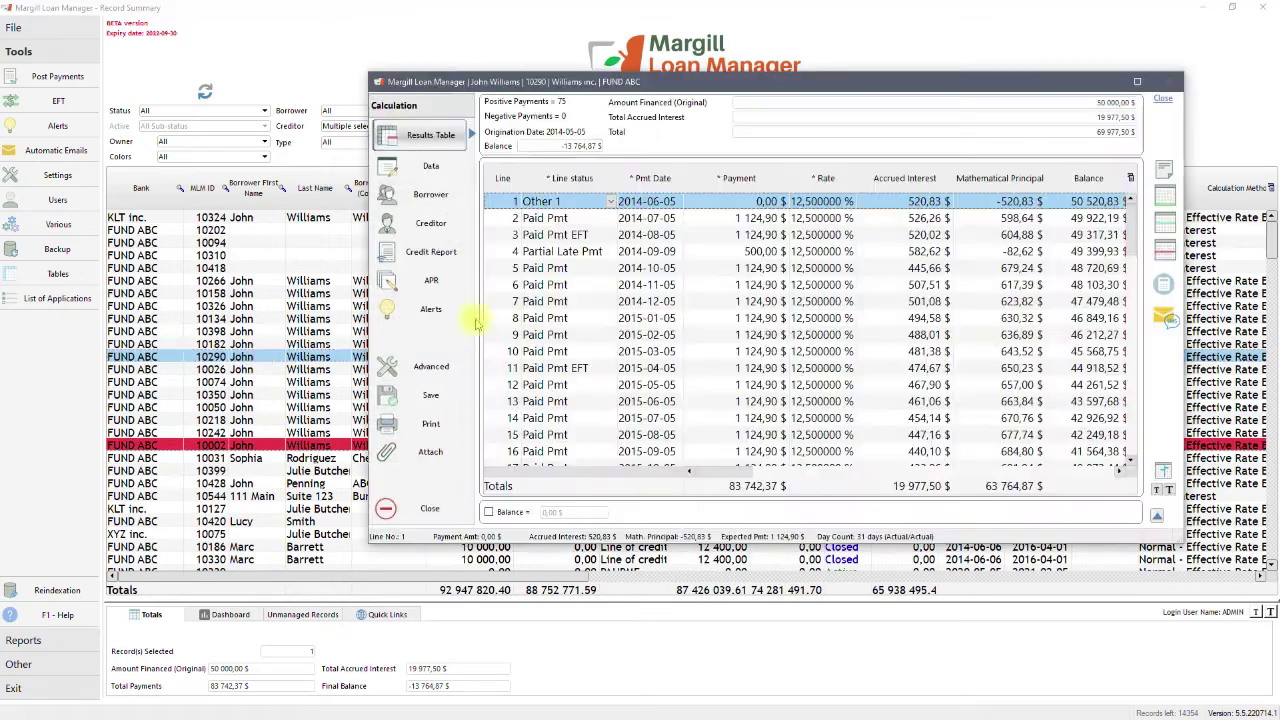
Step: Review the record's Data, General and Other Data pages, including the available loan types and custom fields
left_click(432, 168)
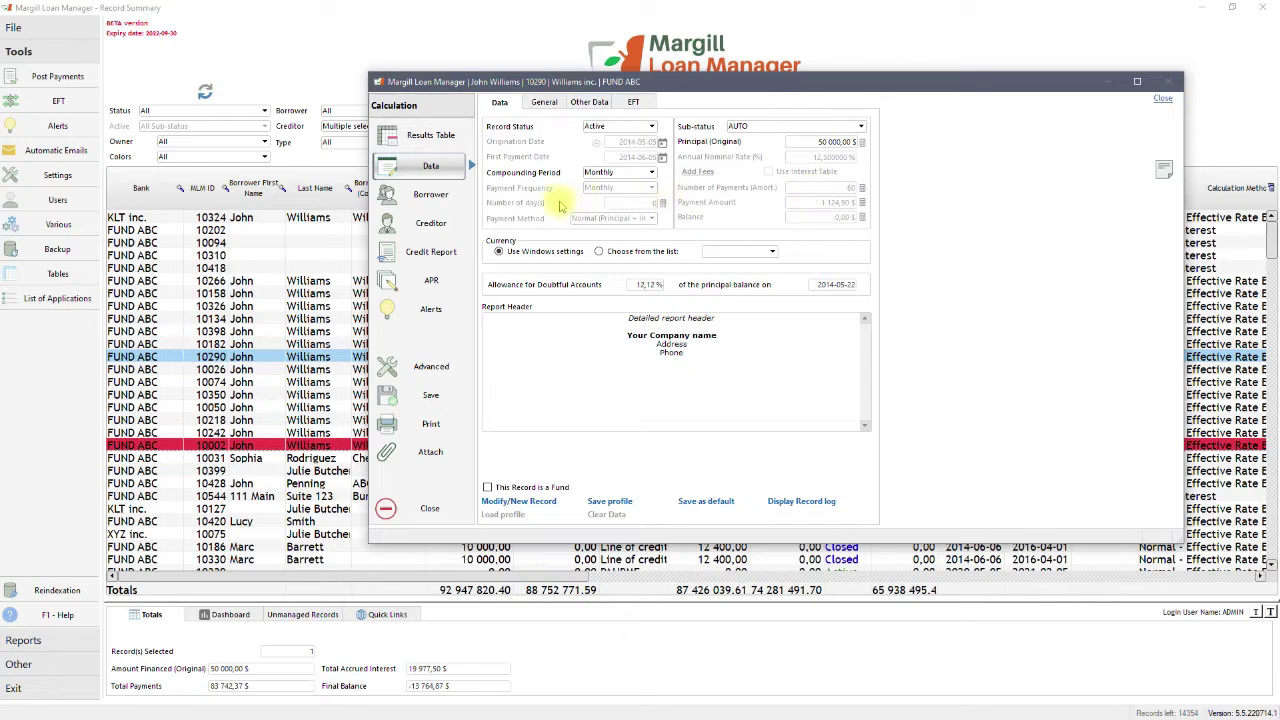
left_click(544, 102)
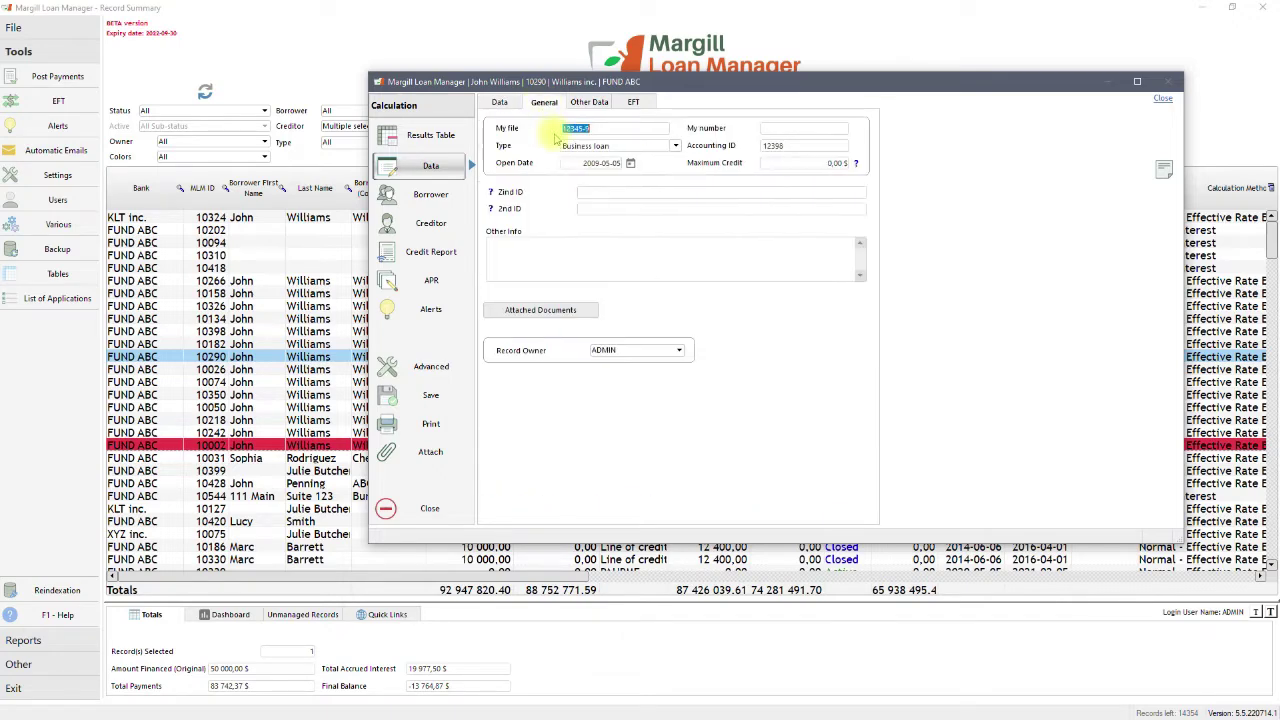
left_click(676, 146)
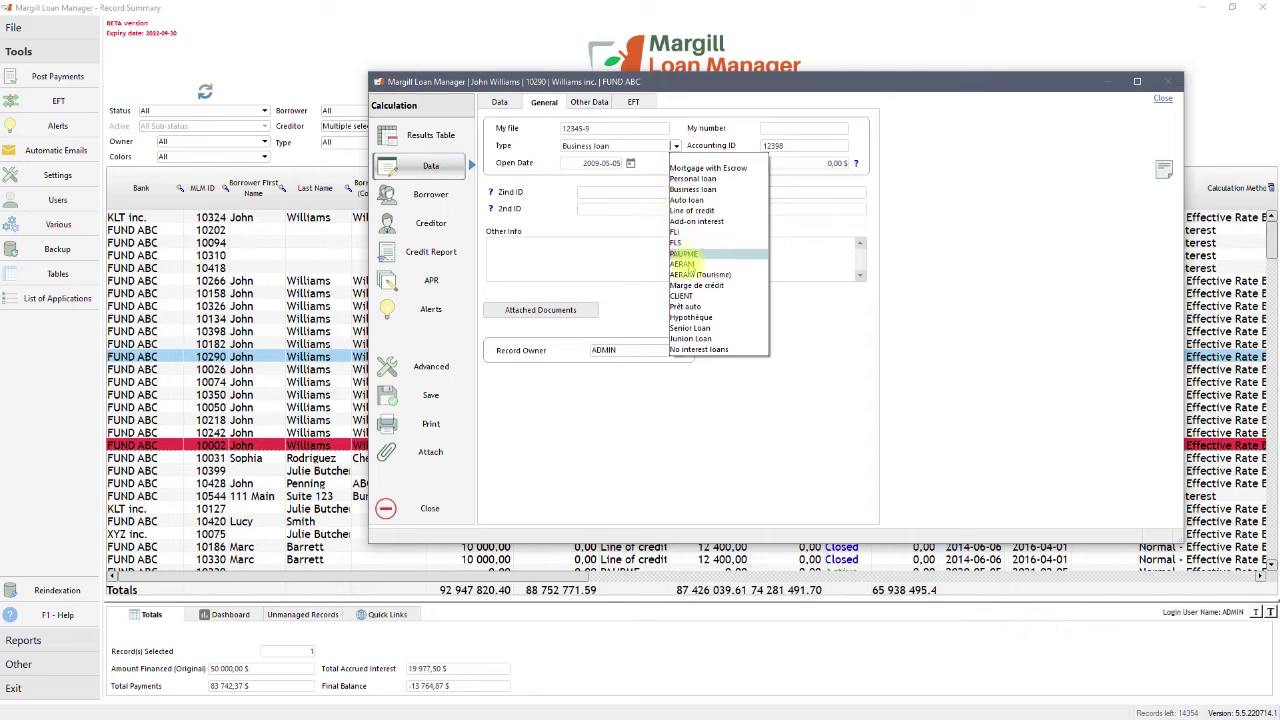
left_click(620, 216)
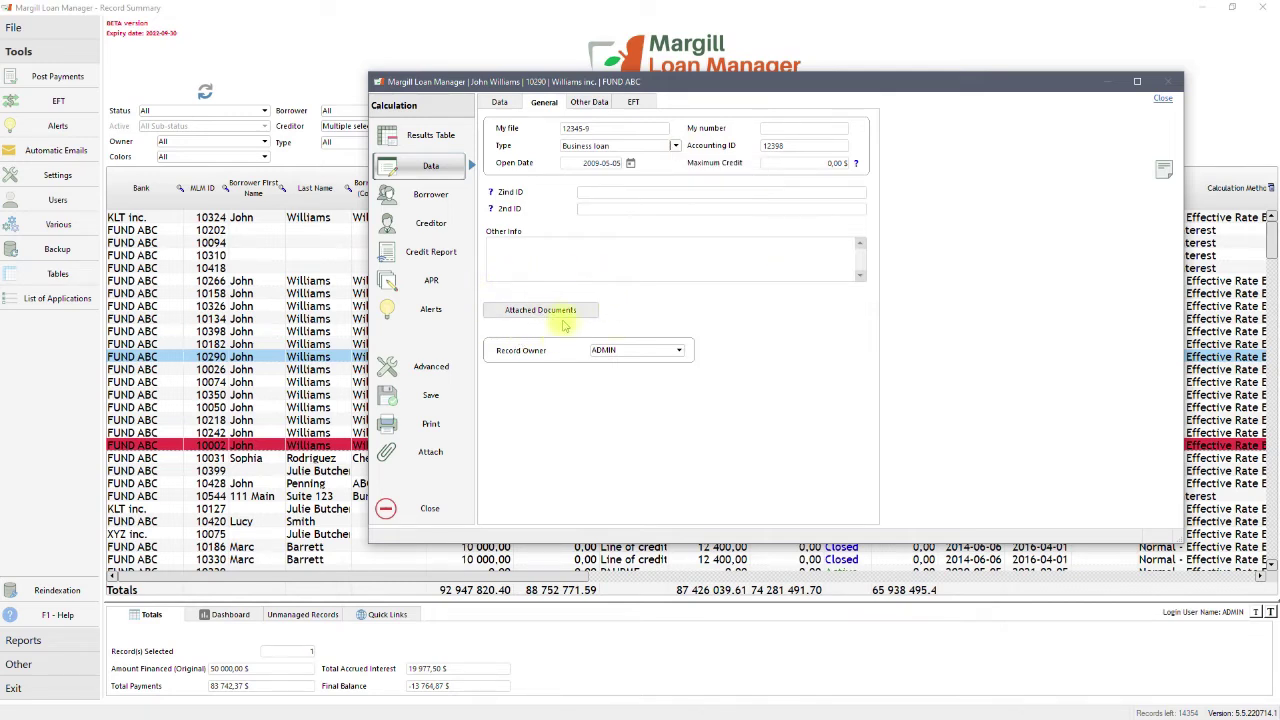
left_click(600, 104)
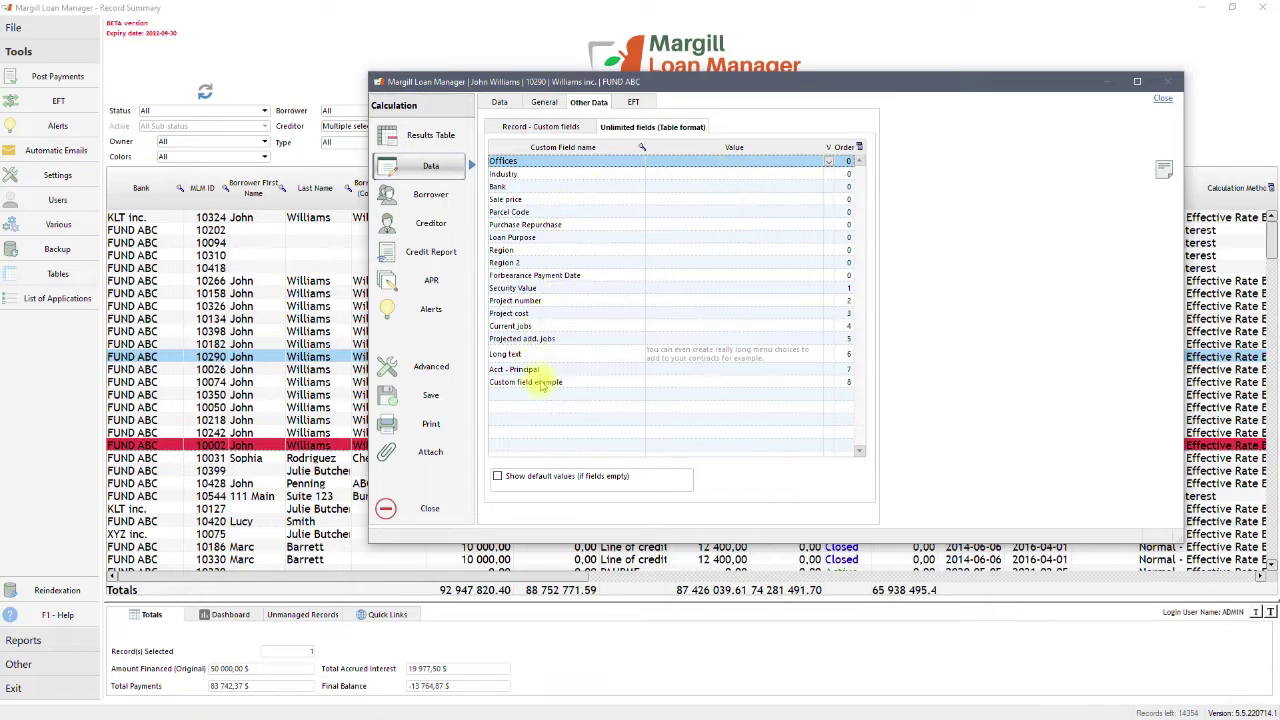
Step: Try to activate Electronic Funds Transfer for this record
left_click(634, 103)
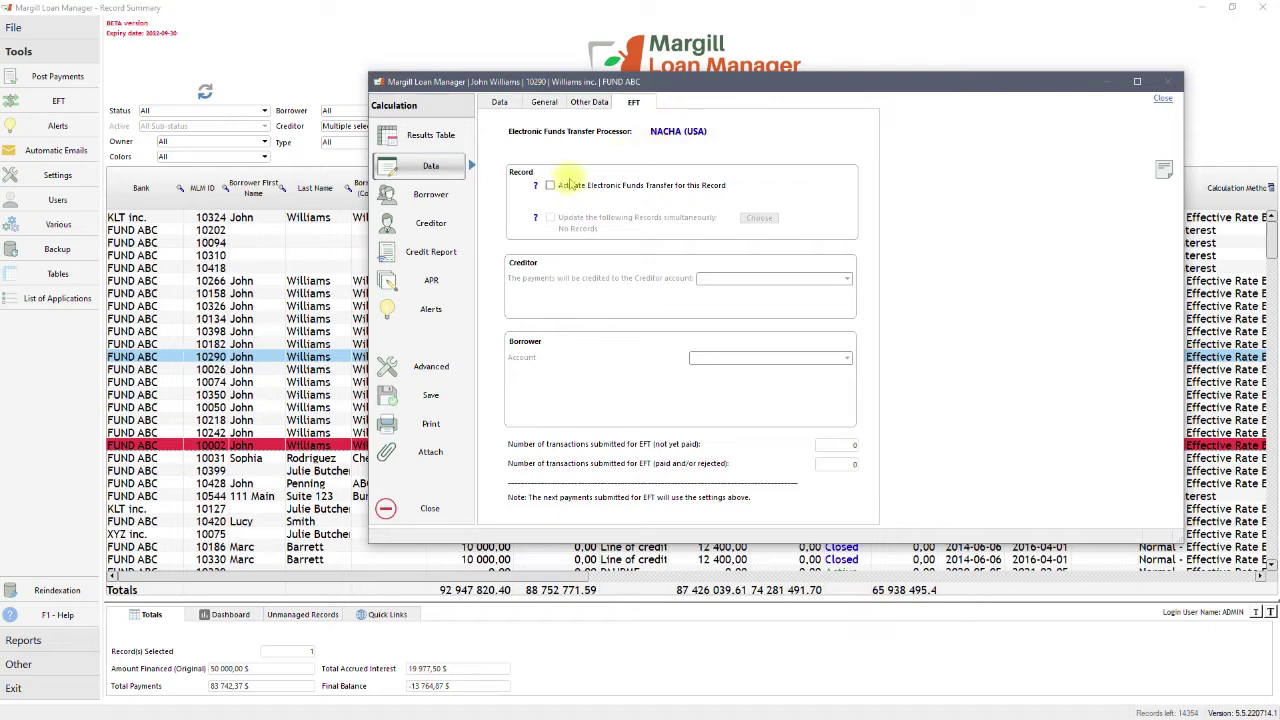
left_click(551, 186)
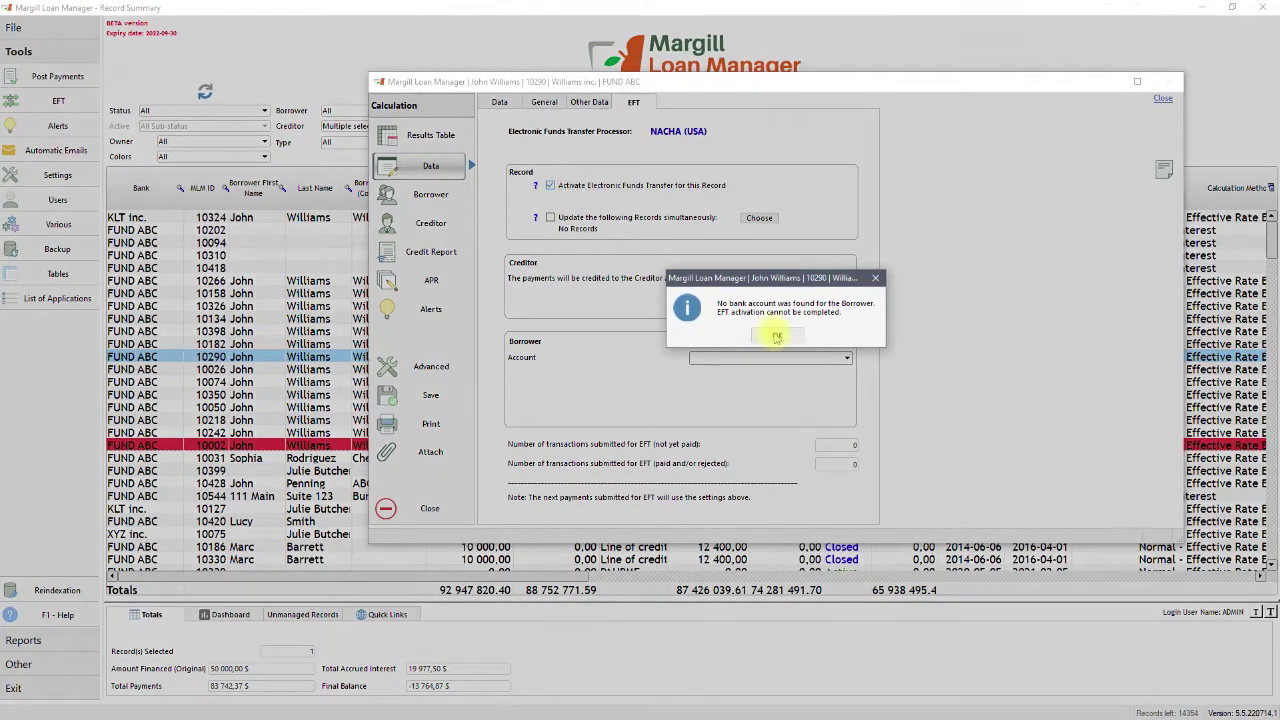
left_click(777, 337)
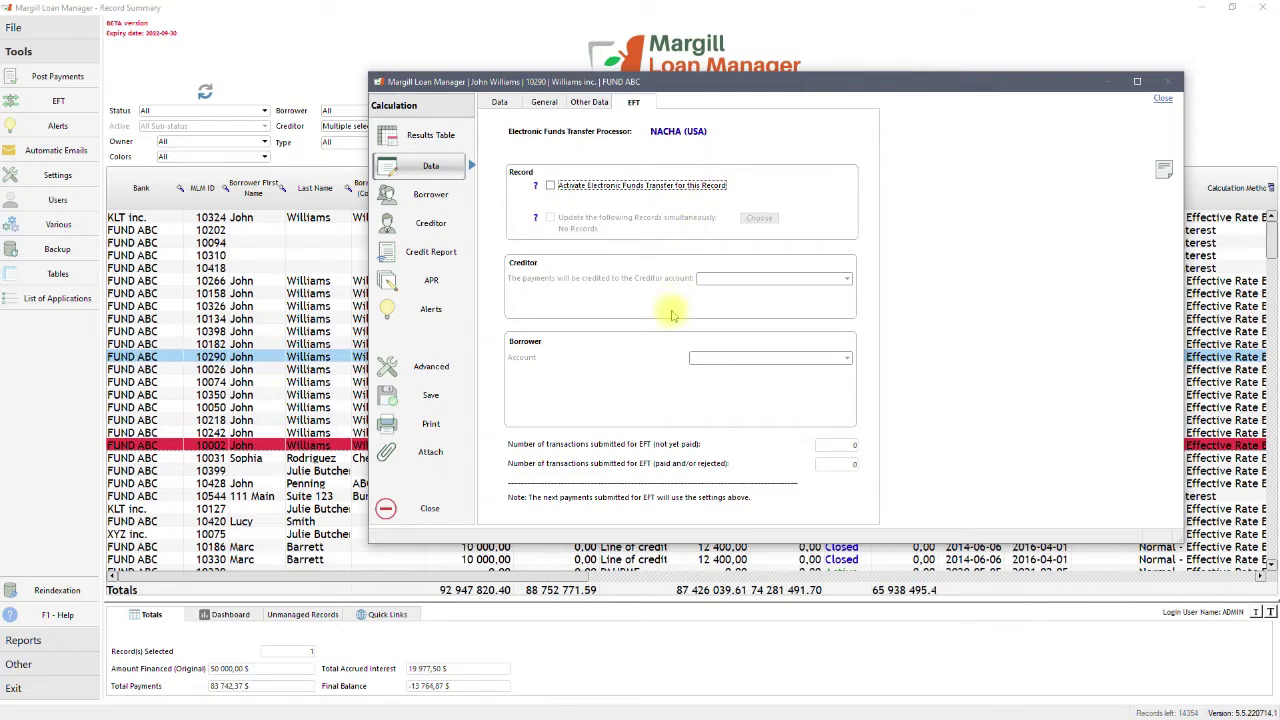
Step: Select lines 10 to 15 of the Results Table and review the multi-line payment options
left_click(433, 135)
scroll(775, 268, "down", 2)
left_click_drag(750, 251, 745, 334)
right_click(748, 266)
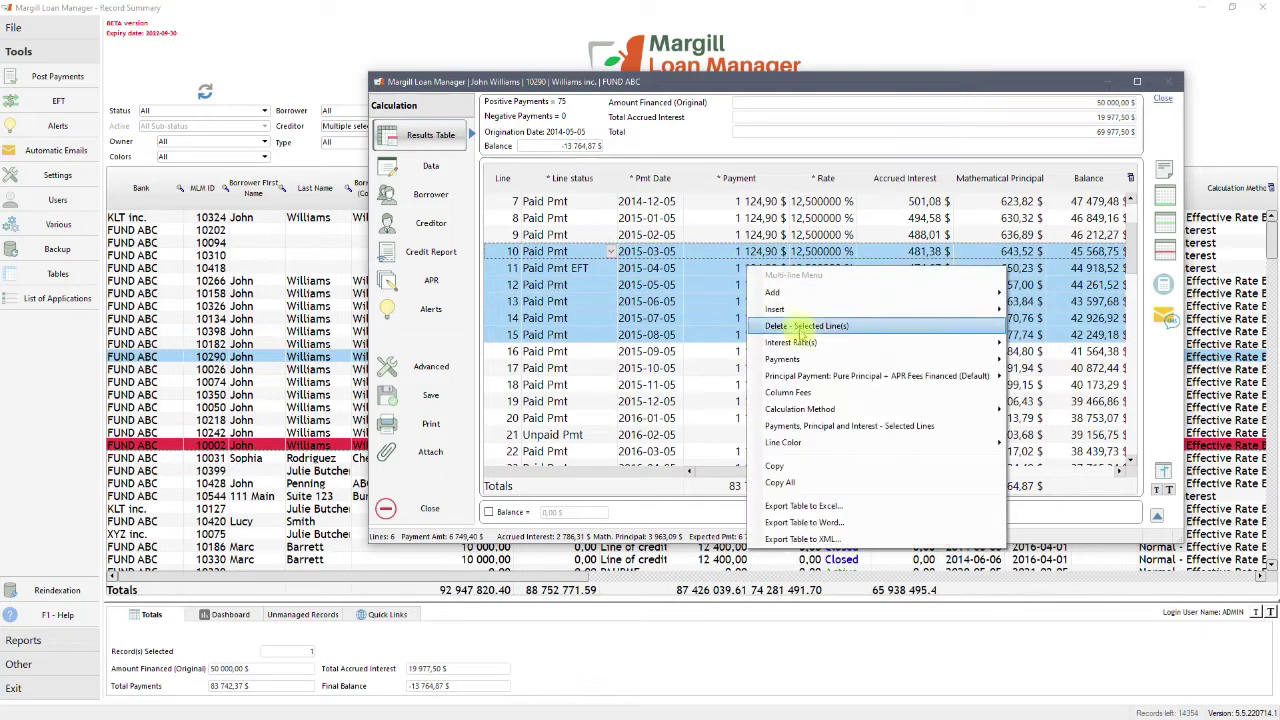
mouse_move(798, 362)
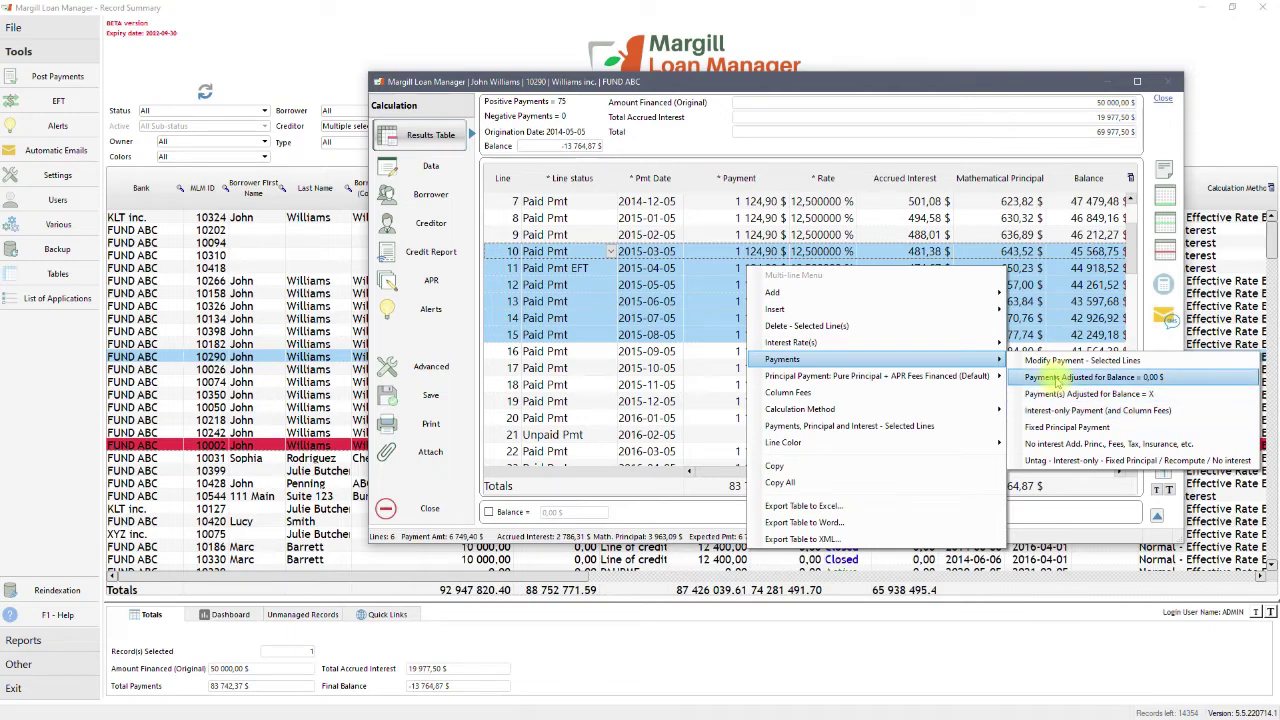
left_click(657, 301)
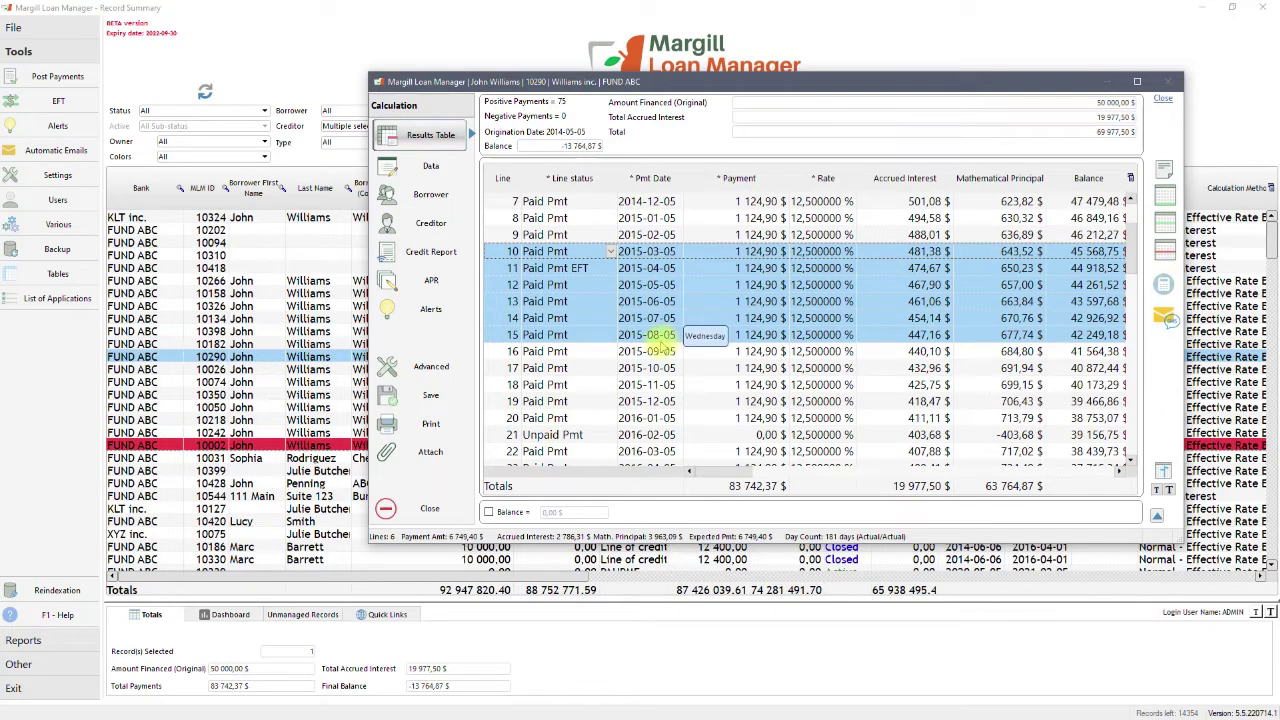
Step: Select payment lines 13 to 18 and examine the options for modifying their payments, leaving the lines as they are
left_click(645, 385)
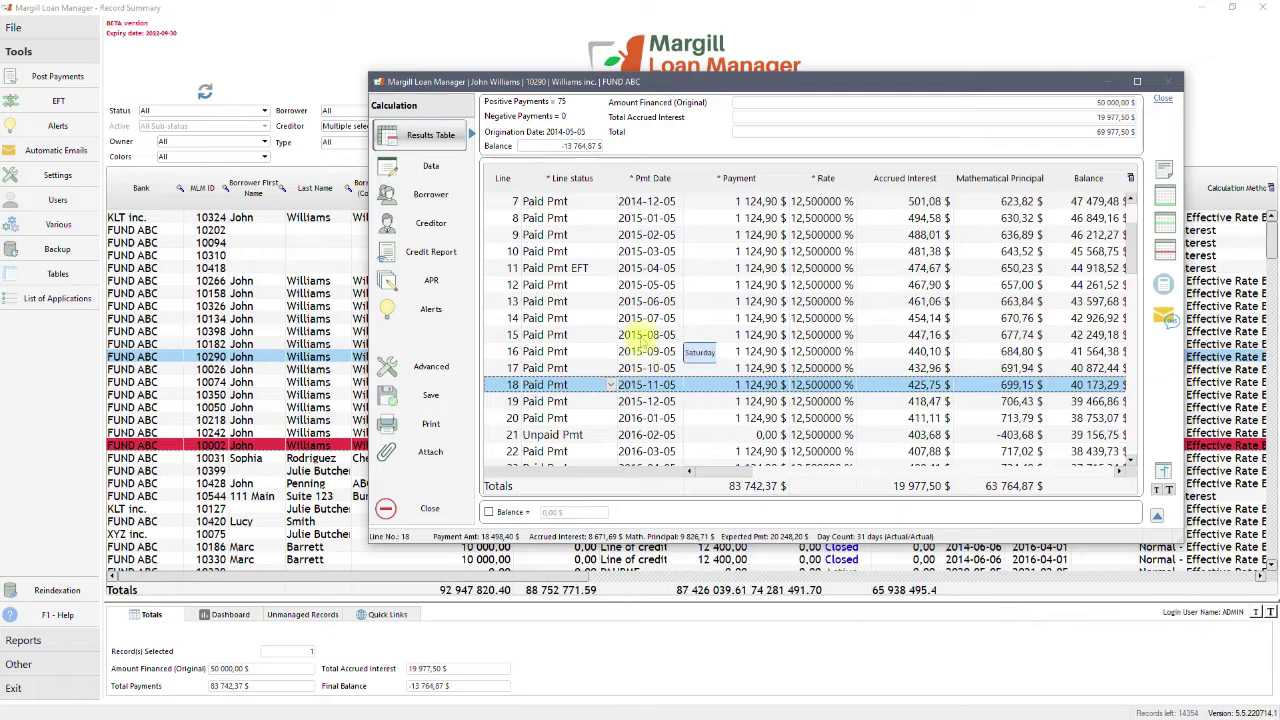
left_click(645, 301, "shift")
right_click(648, 320)
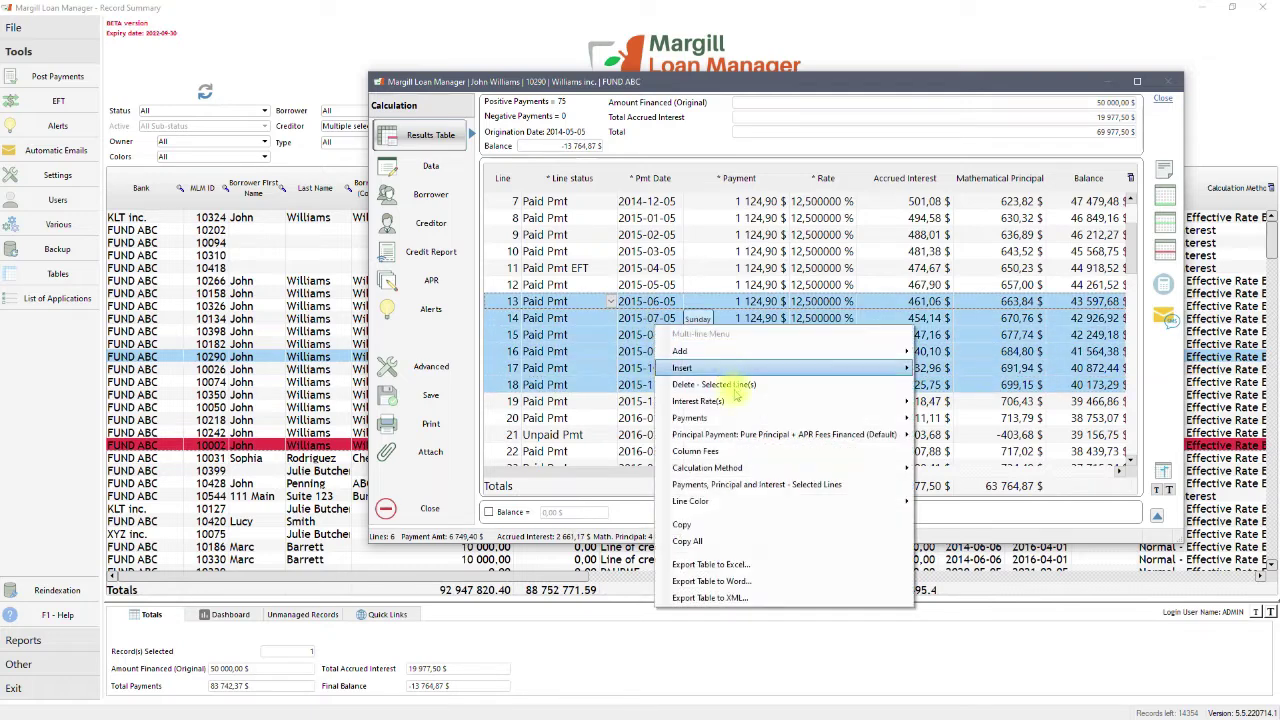
mouse_move(800, 418)
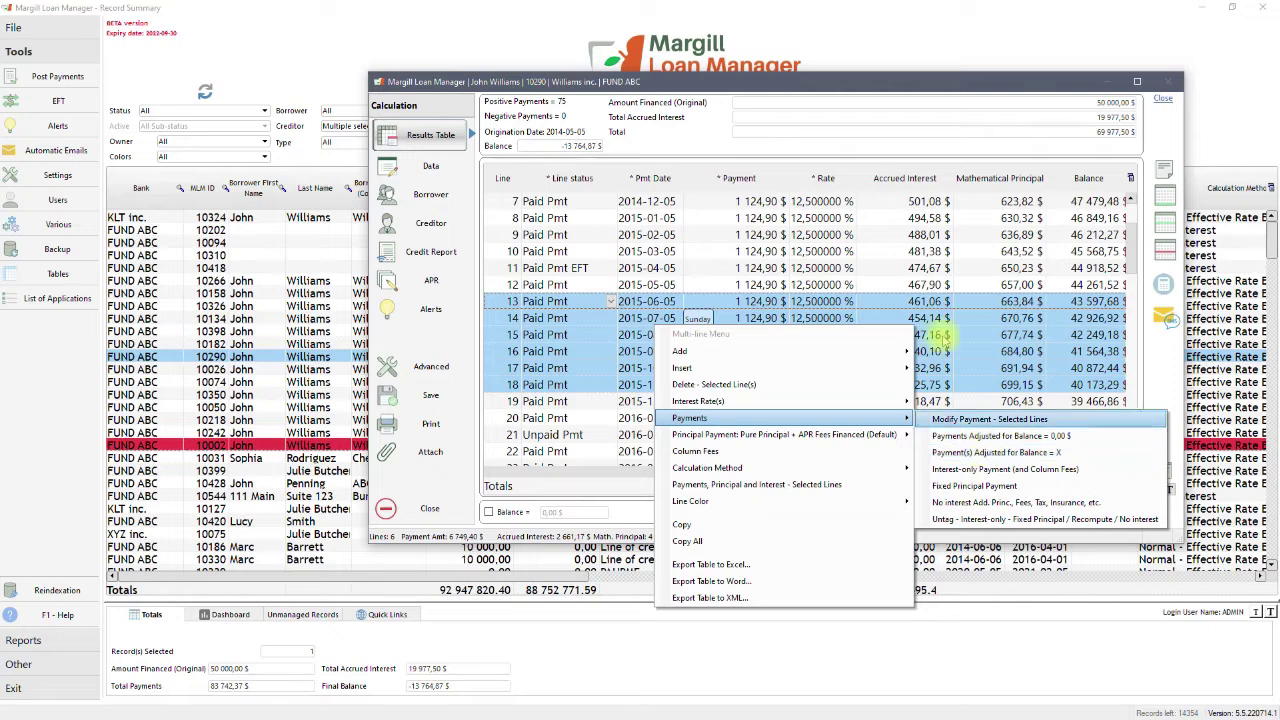
left_click(944, 320)
left_click(944, 321)
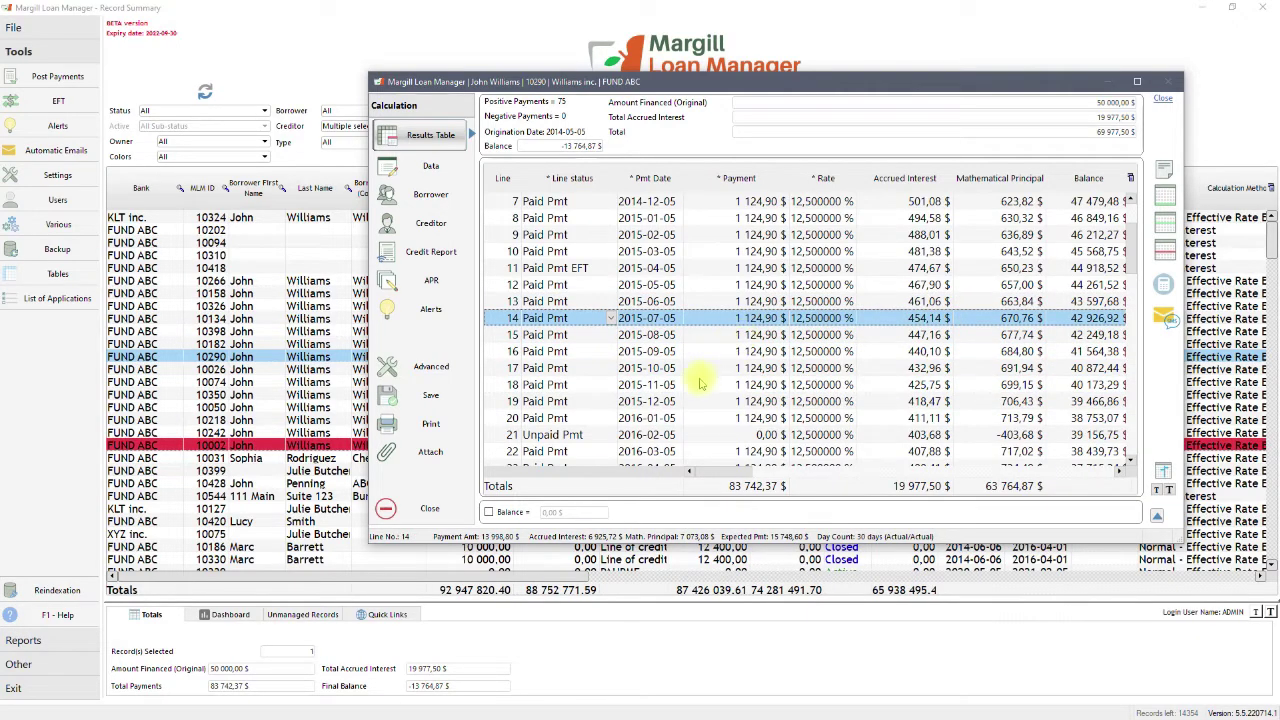
Step: View the Column Fees settings for payment line 16 and close them without submitting
scroll(700, 383, "down", 1)
right_click(690, 300)
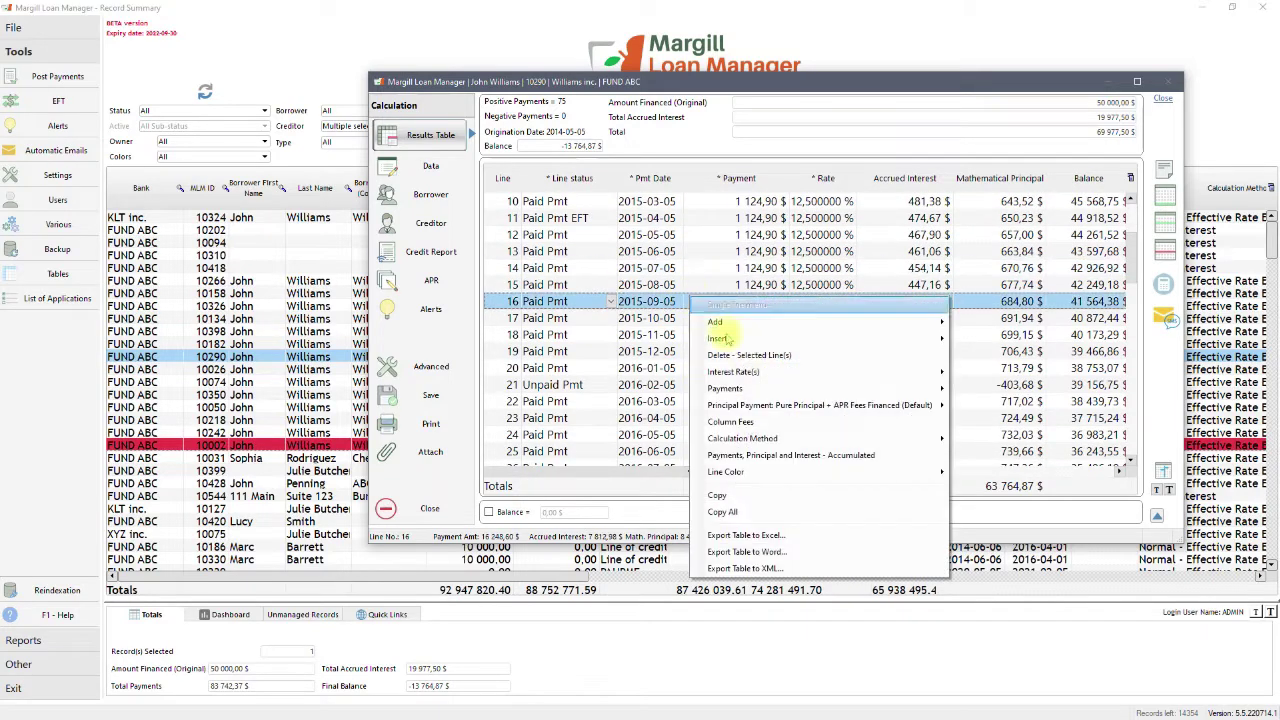
left_click(745, 422)
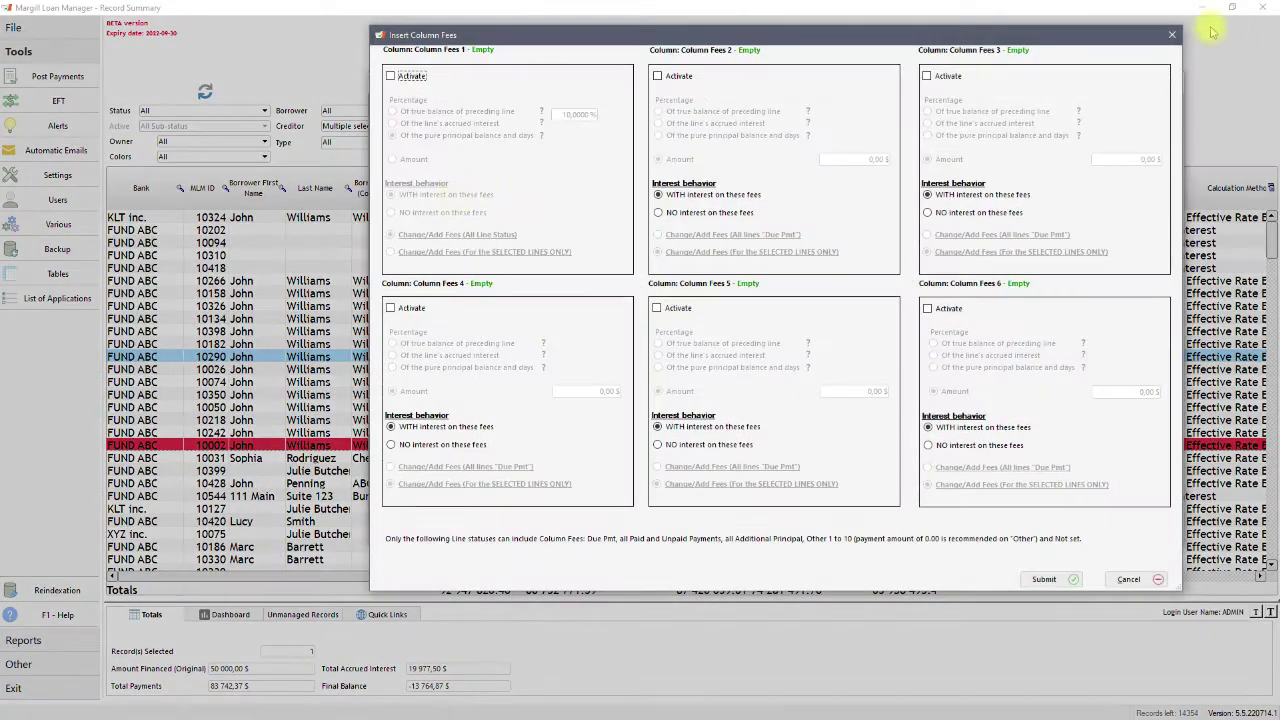
left_click(1172, 34)
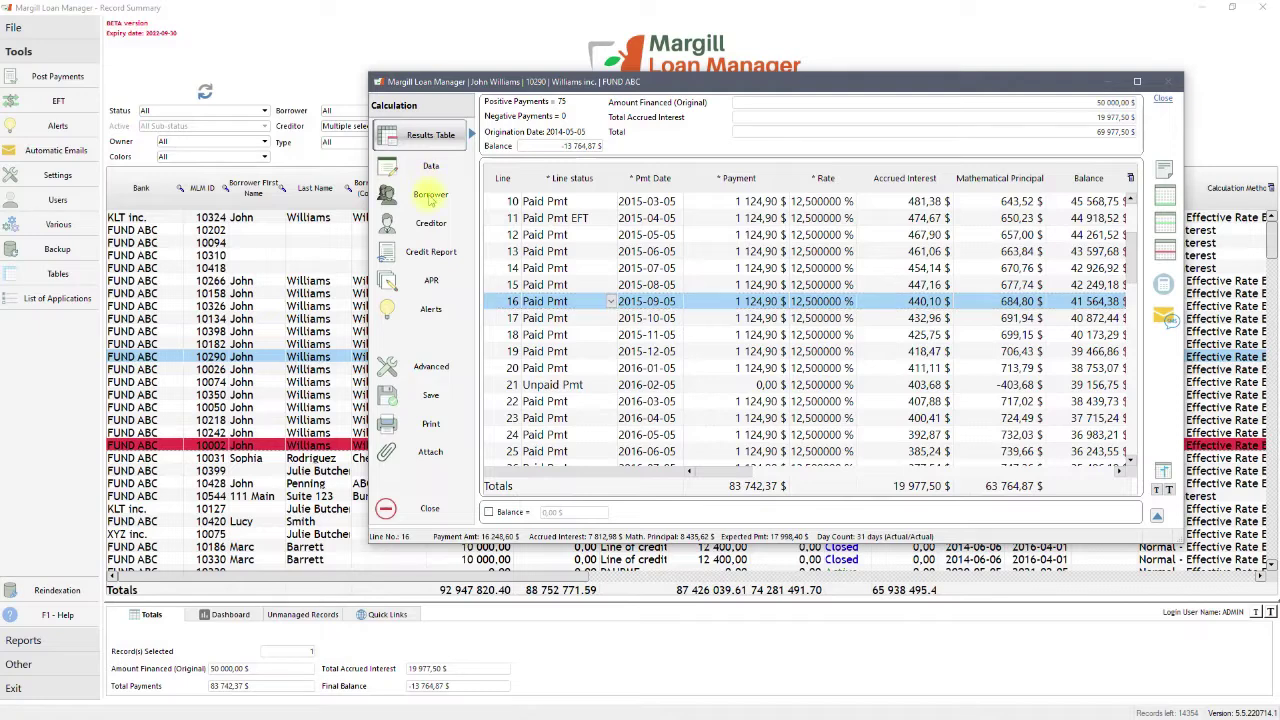
Step: Review the record's borrower details and custom fields, plus its Co-Borrower and Guarantor information
left_click(428, 193)
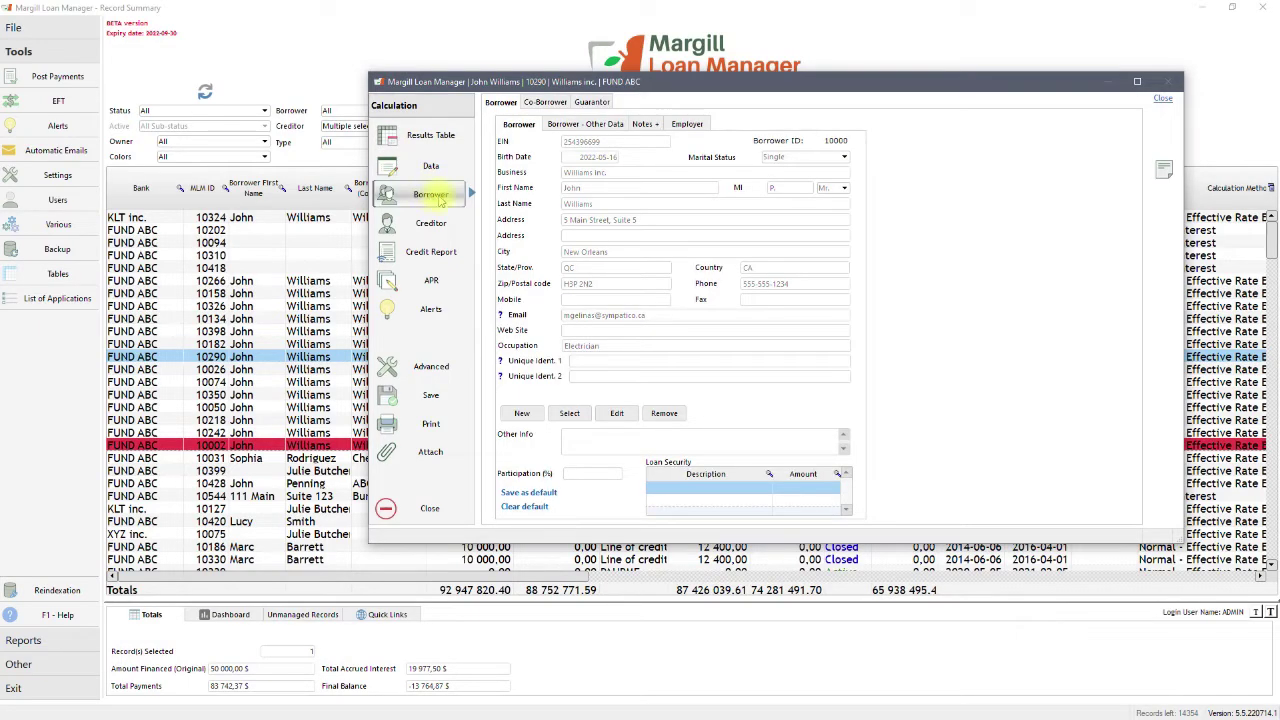
left_click(553, 123)
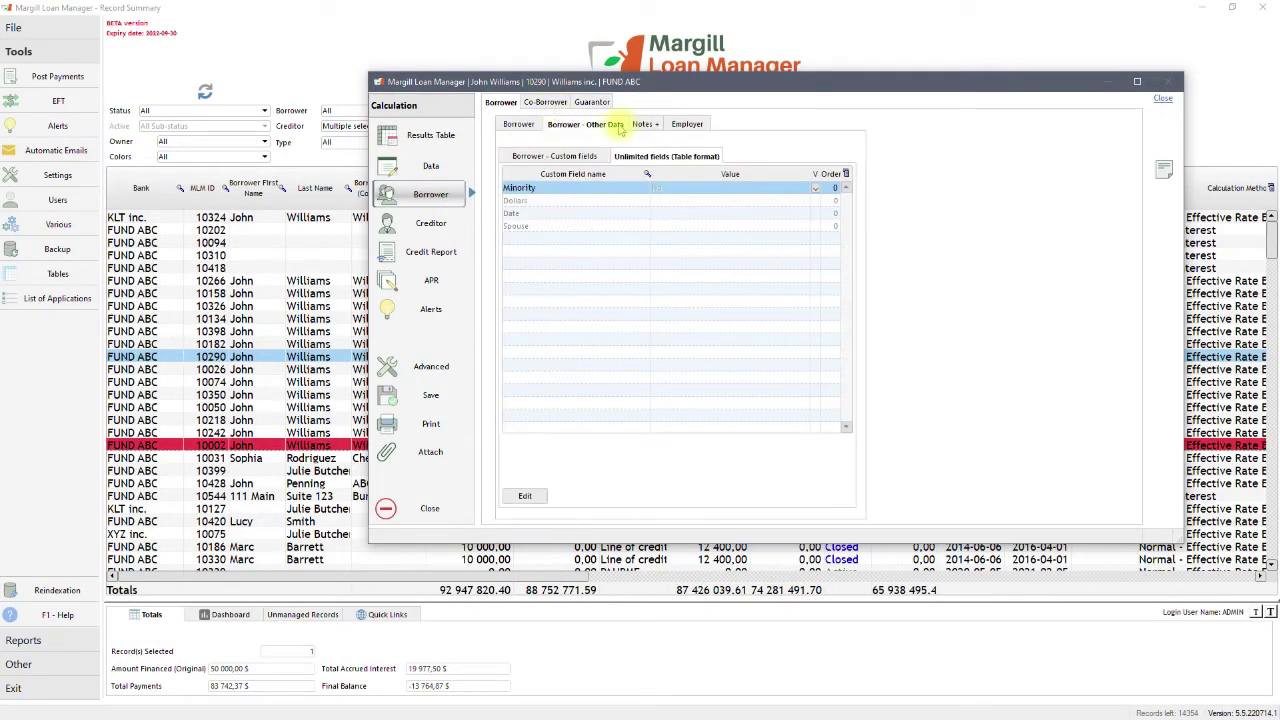
left_click(518, 124)
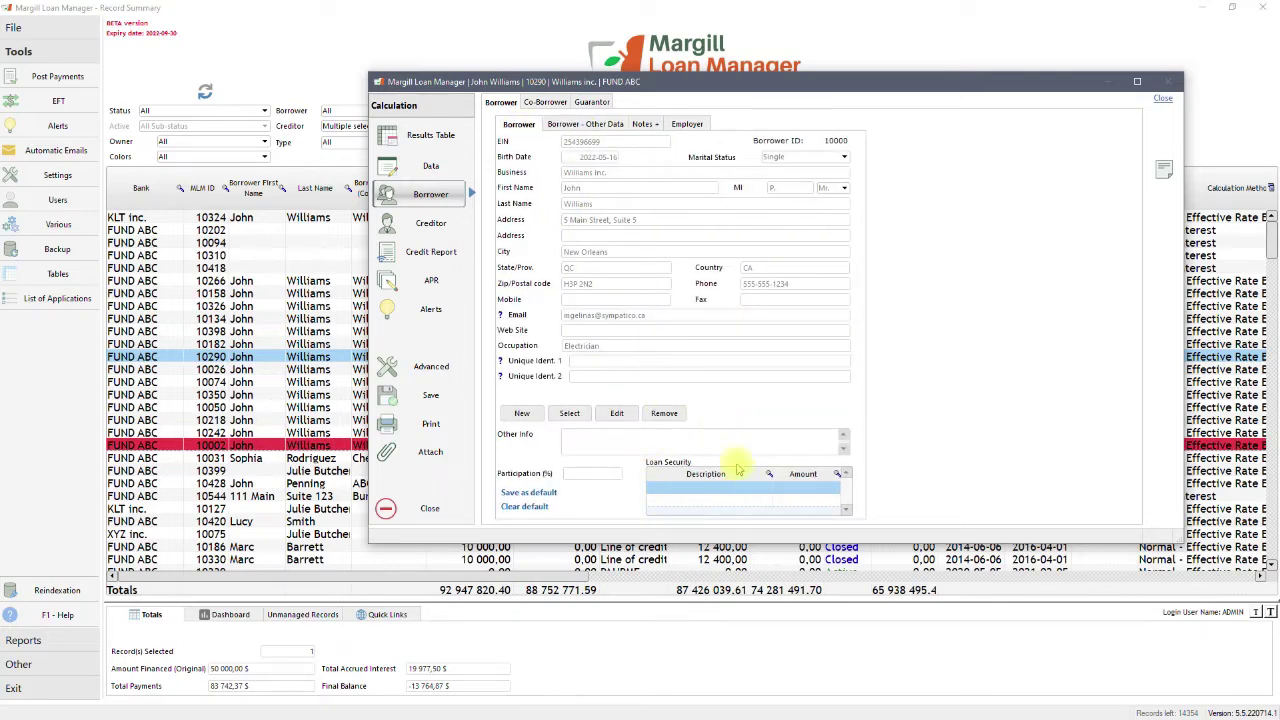
left_click(560, 103)
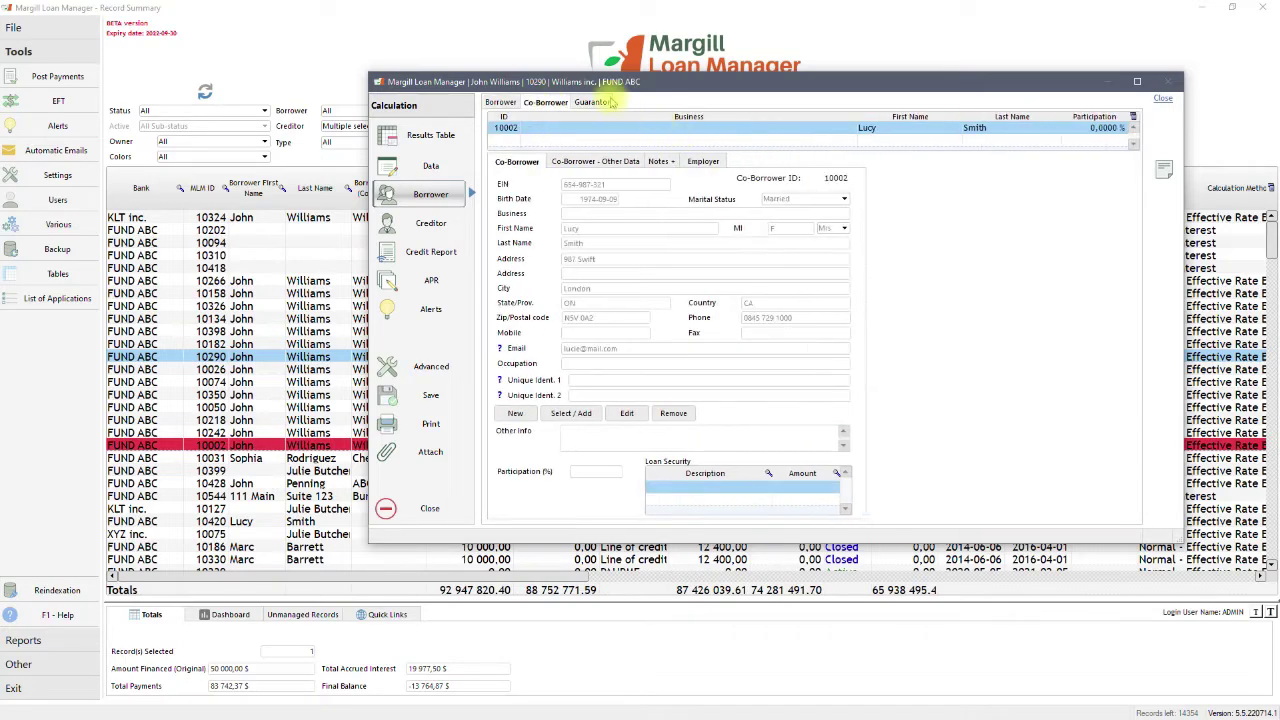
left_click(608, 103)
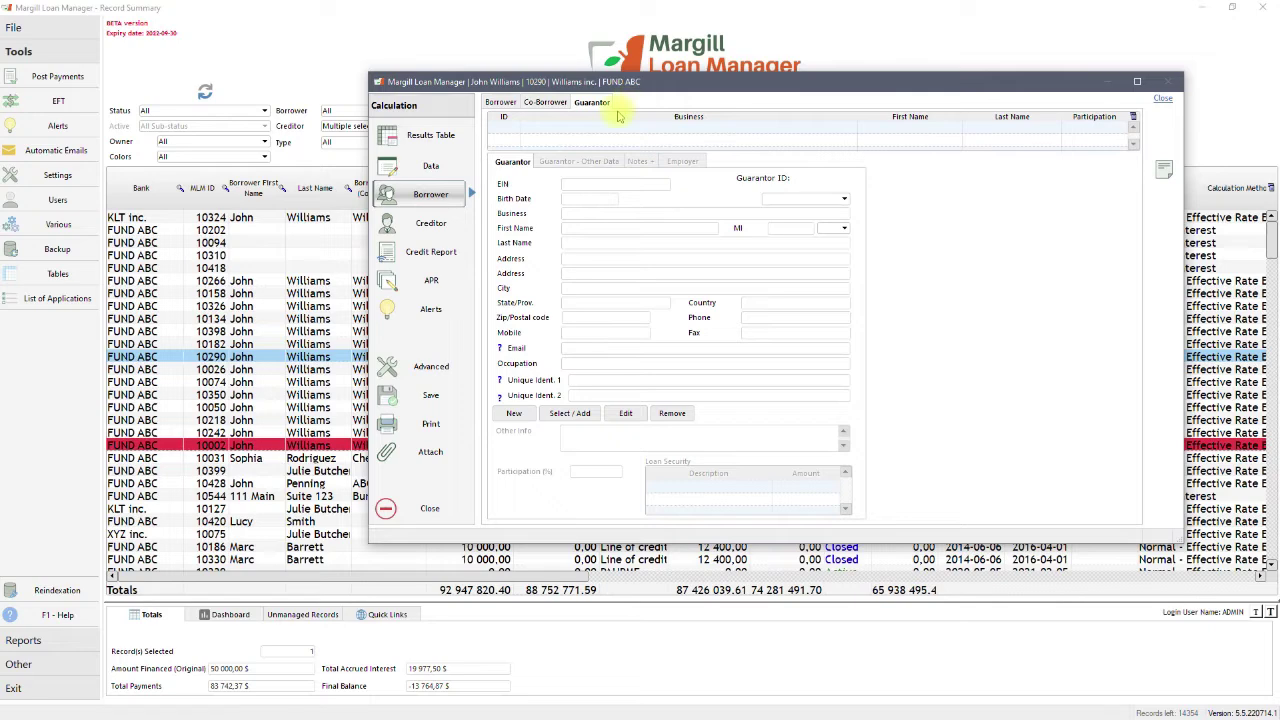
Step: View the record's Creditor details and Credit Report settings
left_click(432, 223)
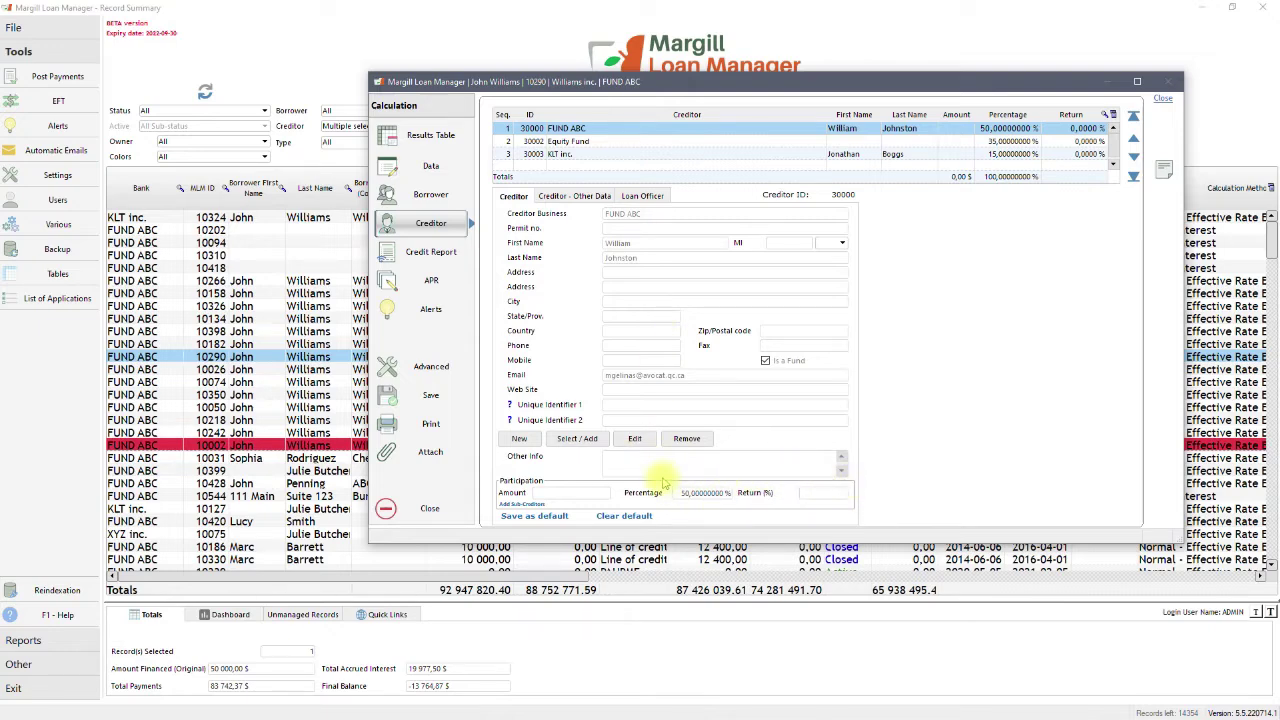
left_click(443, 253)
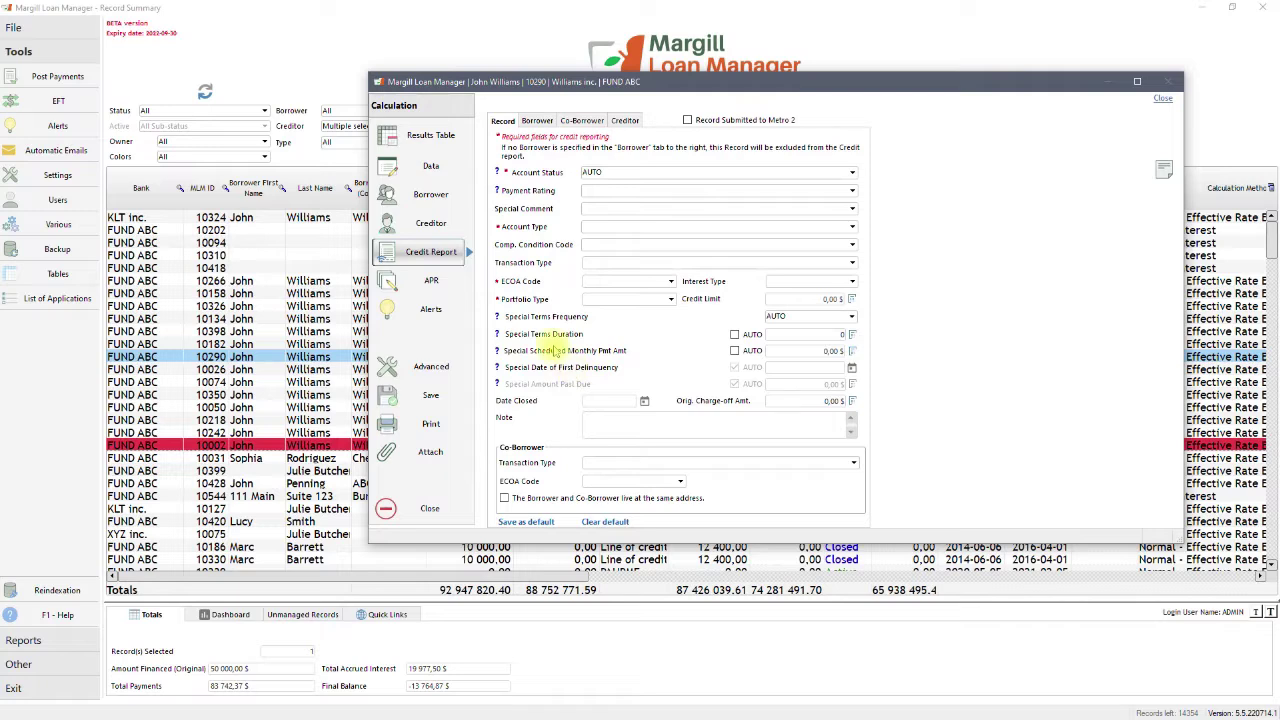
Step: Enable the APR calculation for the loan record
left_click(432, 282)
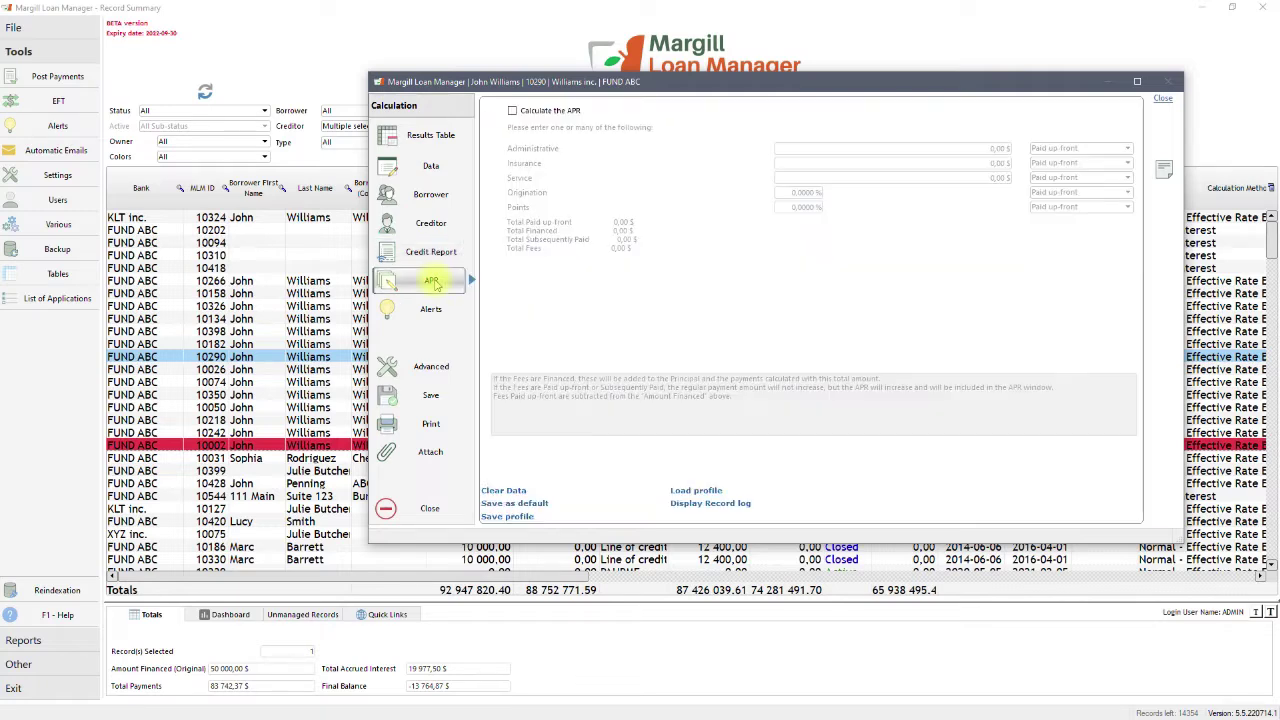
left_click(520, 112)
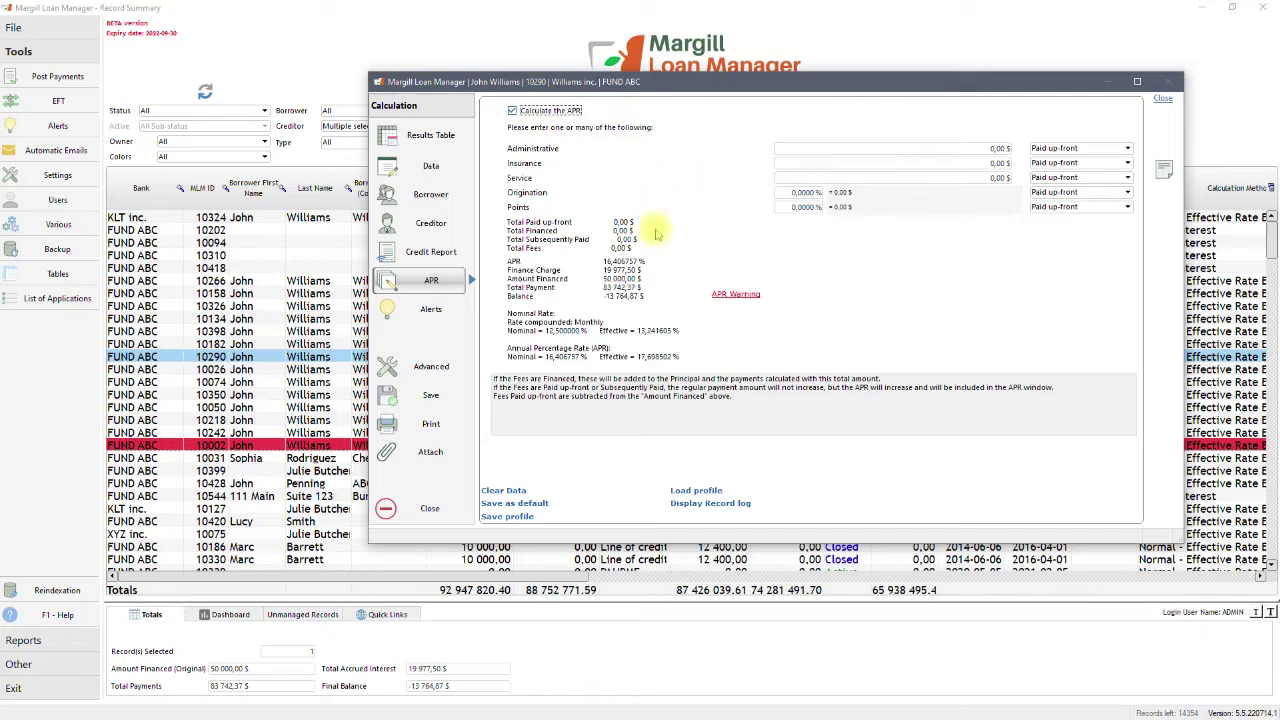
Step: Examine the Record alert management for this loan, close it without creating an alert, and view the alert types again
left_click(436, 320)
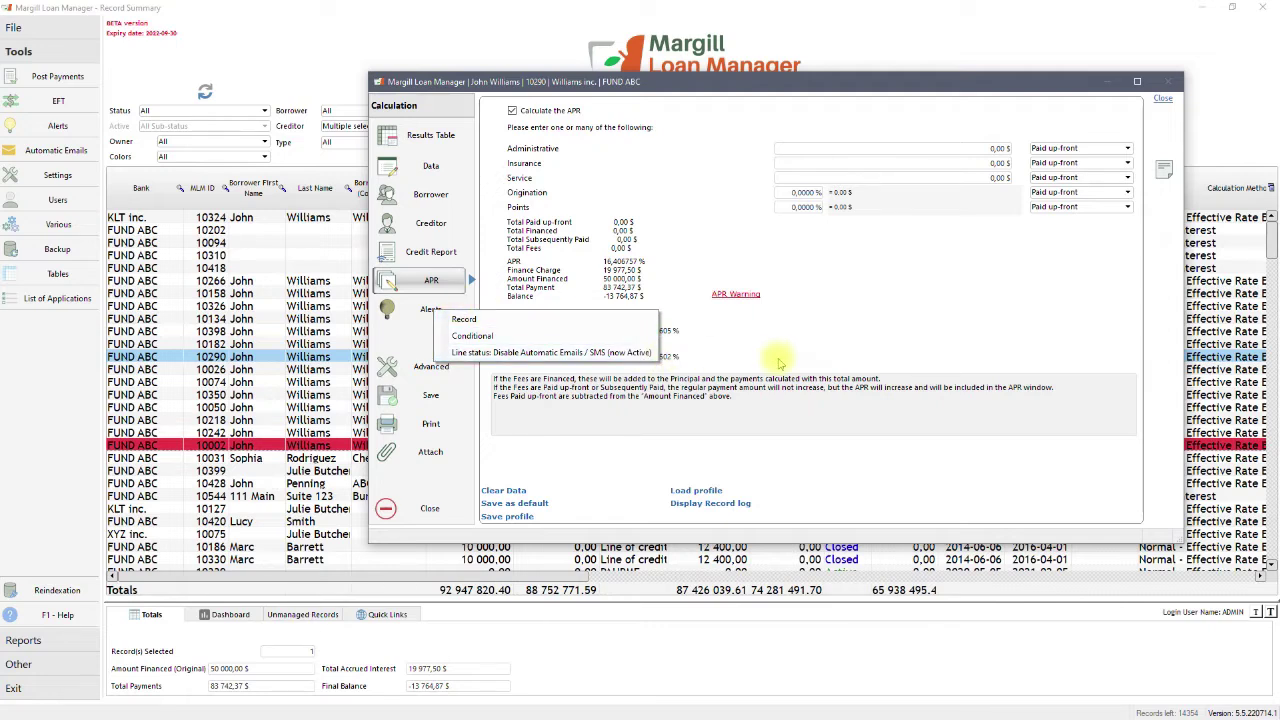
left_click(488, 320)
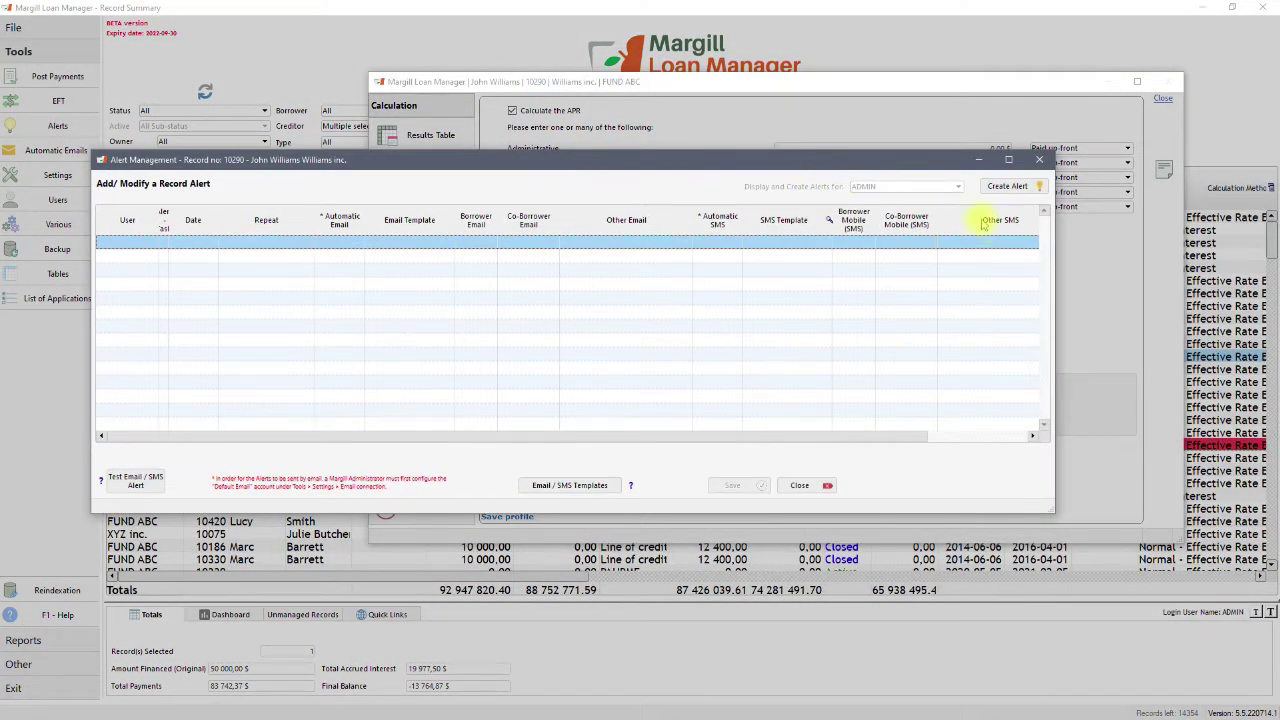
left_click(1039, 160)
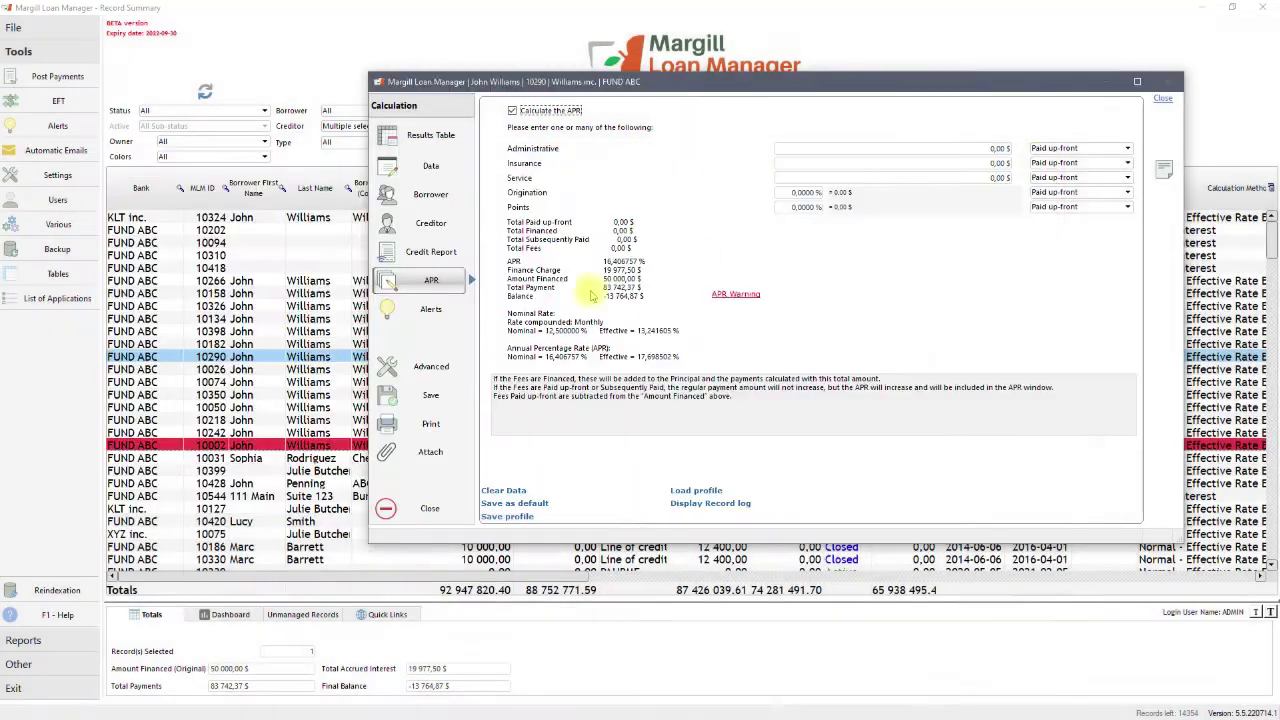
left_click(411, 313)
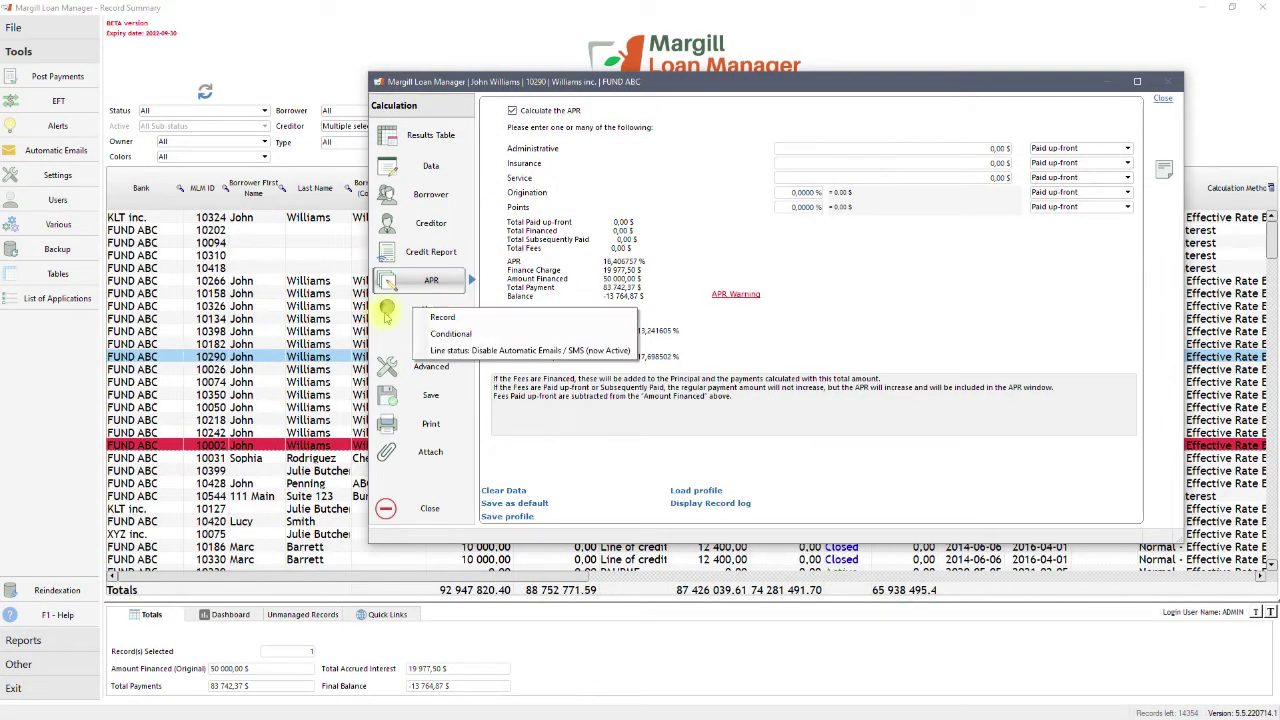
Step: Review the record's Advanced calculation settings, including the Day Count choices, without changing them, and close the record
left_click(386, 364)
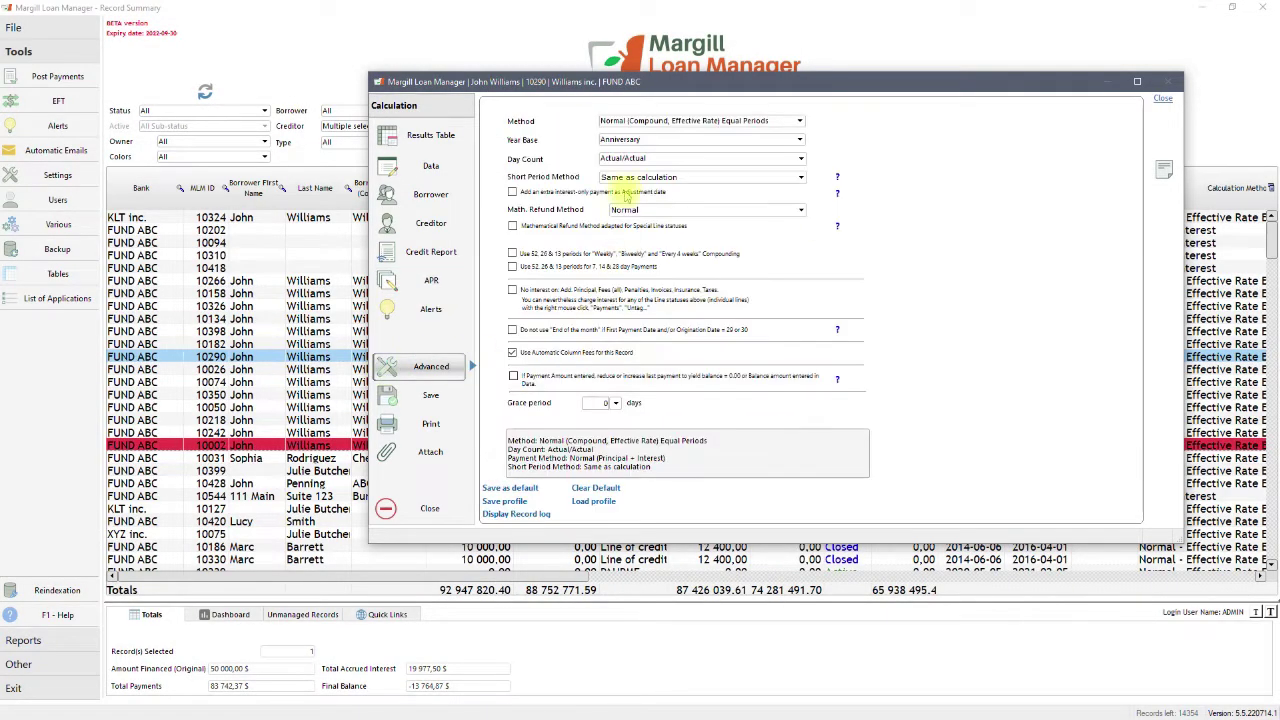
left_click(614, 125)
left_click(537, 142)
left_click(624, 158)
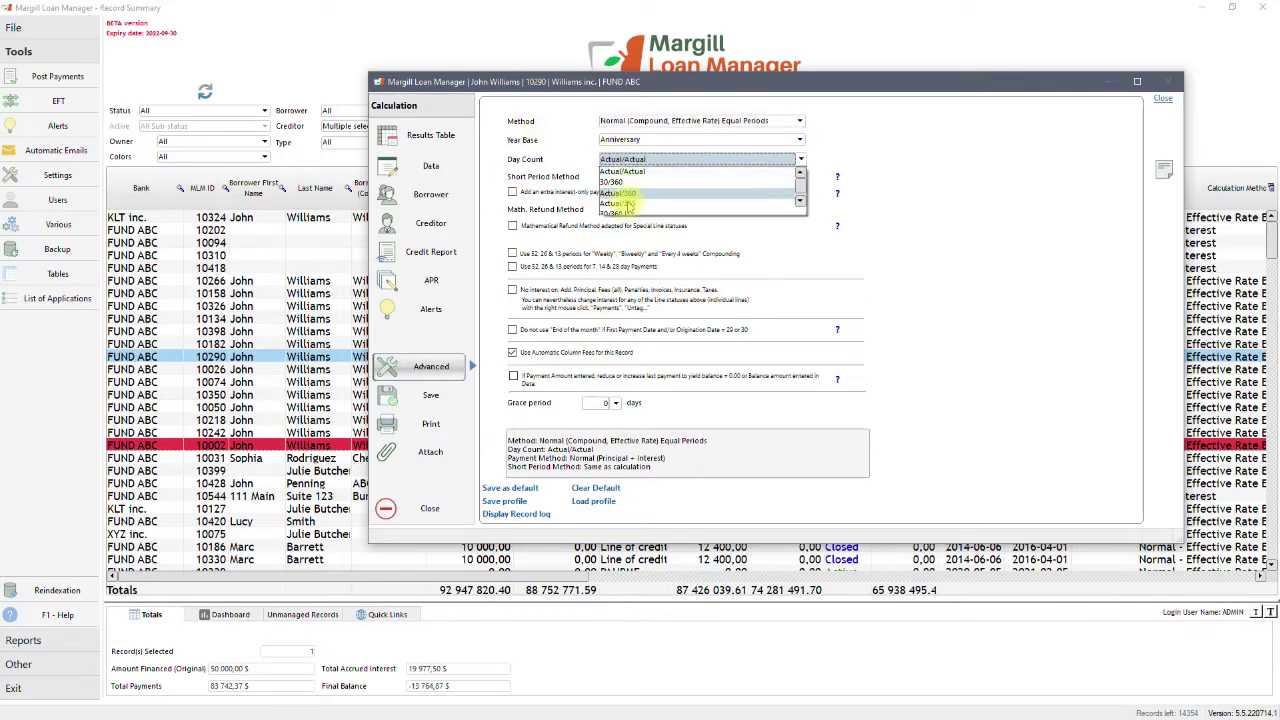
left_click(900, 182)
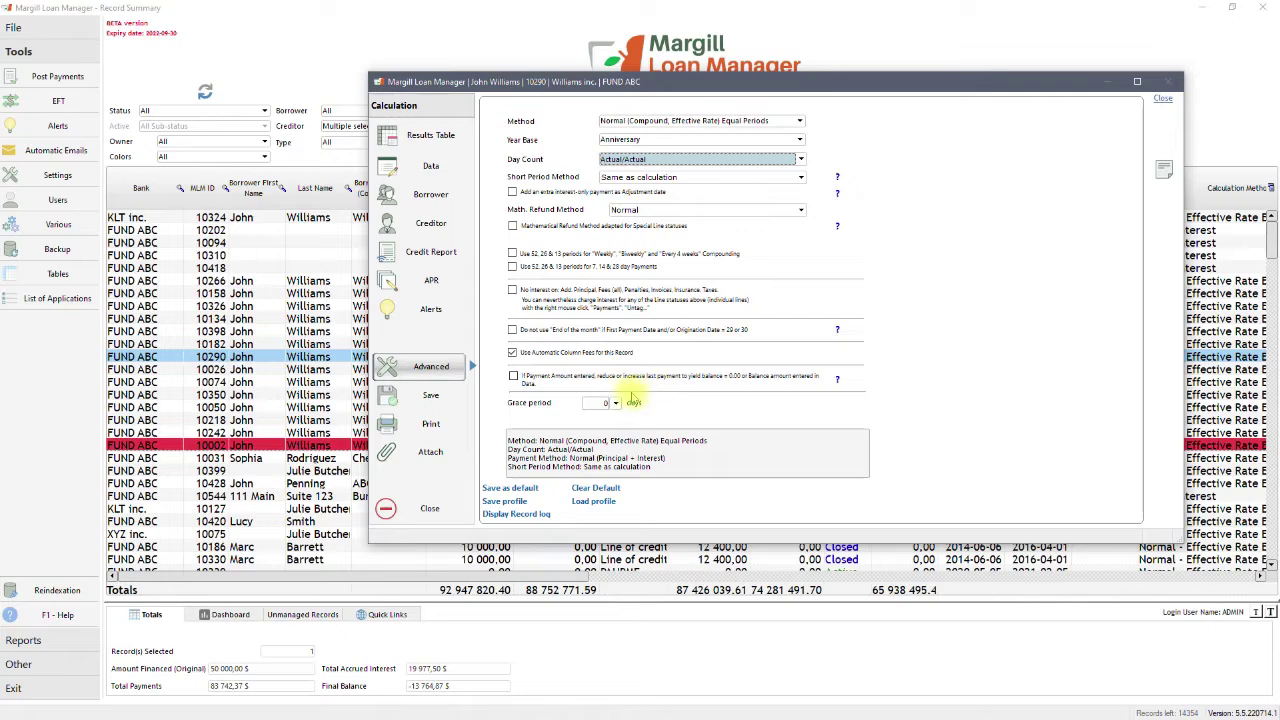
left_click(430, 510)
left_click(730, 383)
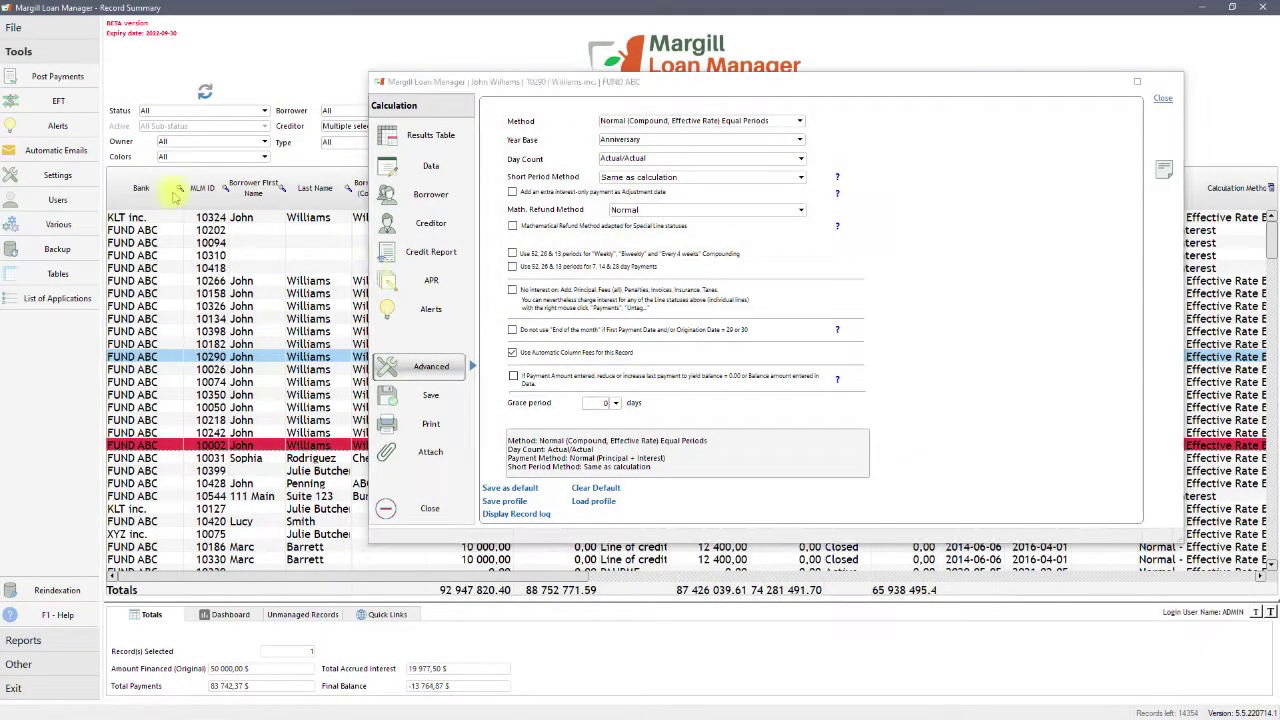
Step: Open the Reports section and review the Executive Dashboard and Record List with Period Breaks options, cancelling both
left_click(23, 641)
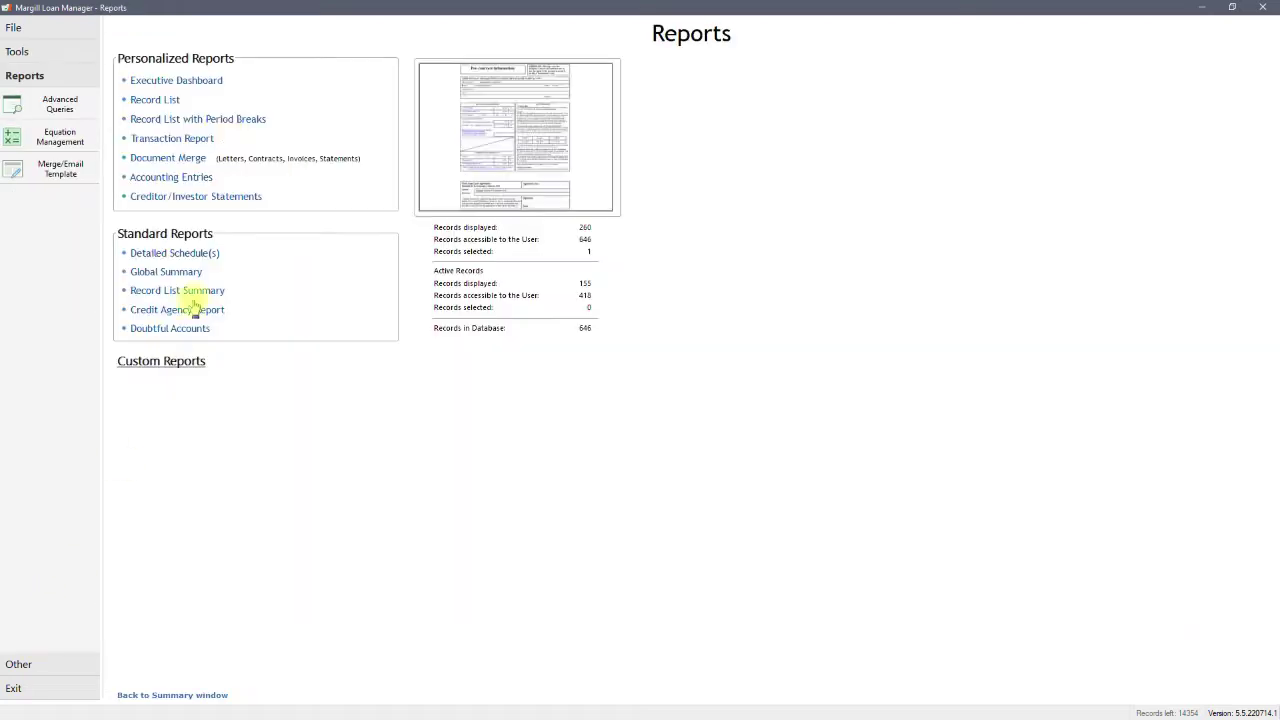
left_click(185, 82)
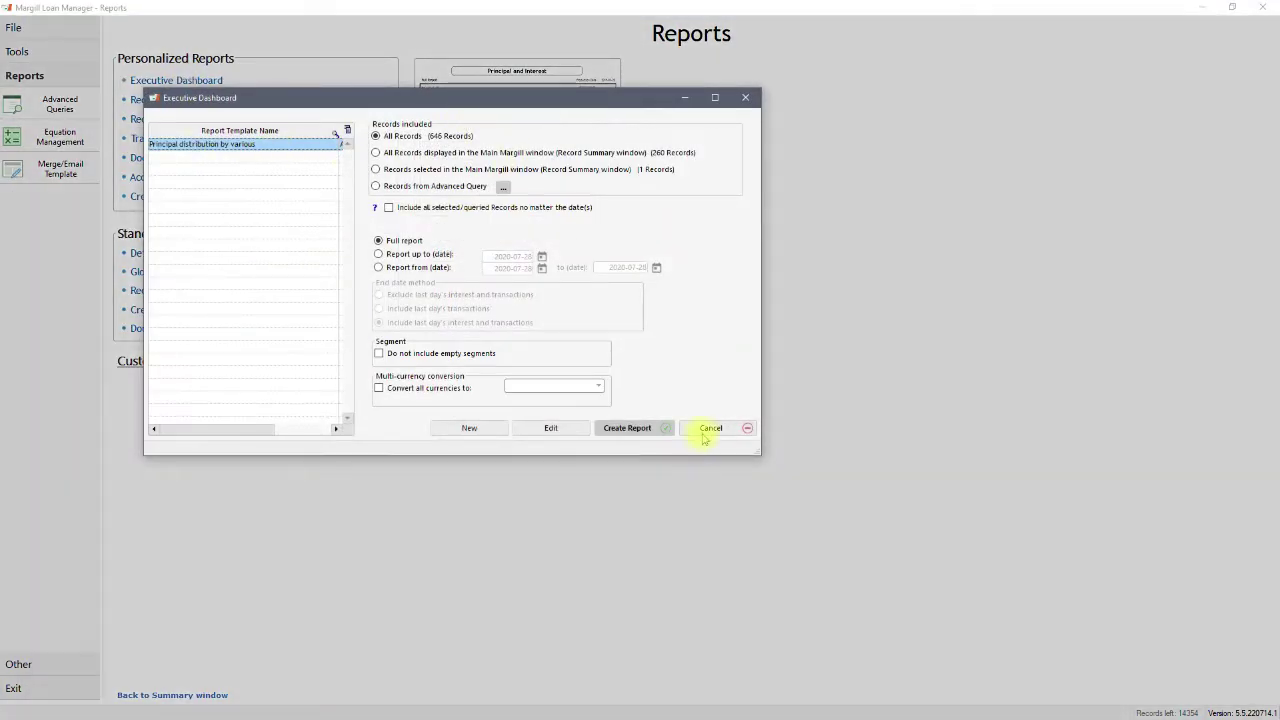
left_click(704, 436)
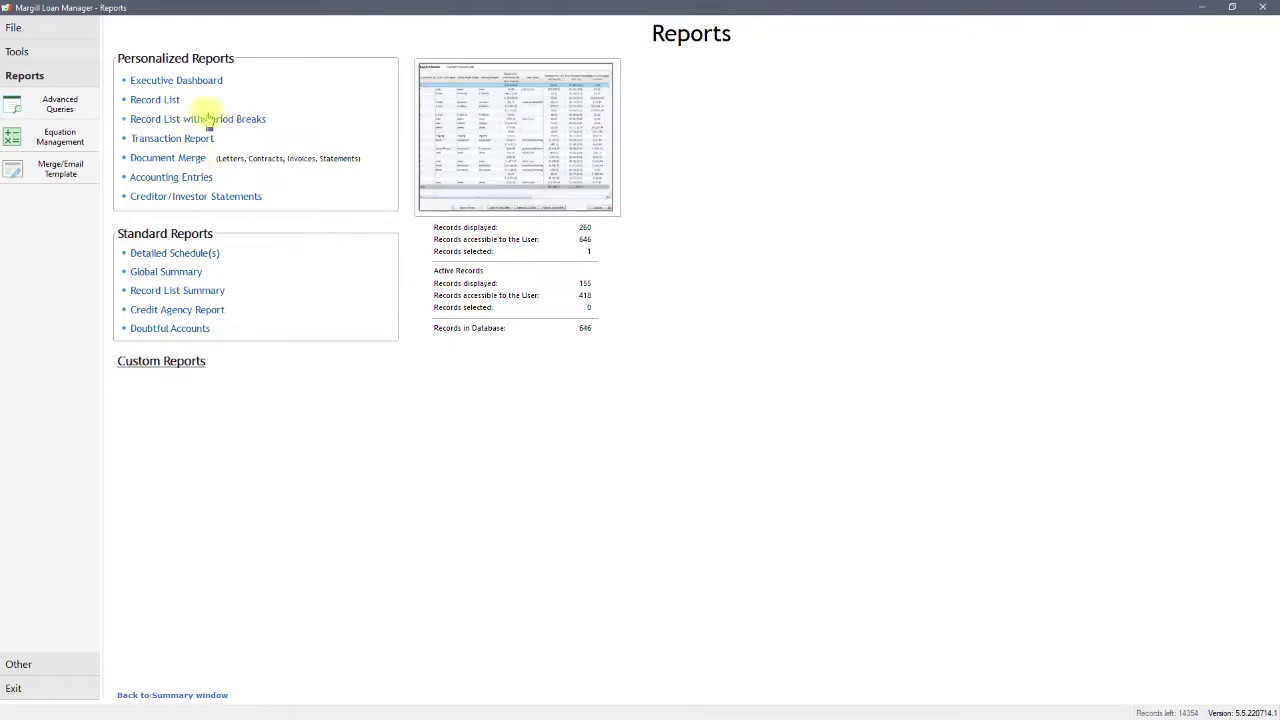
left_click(243, 120)
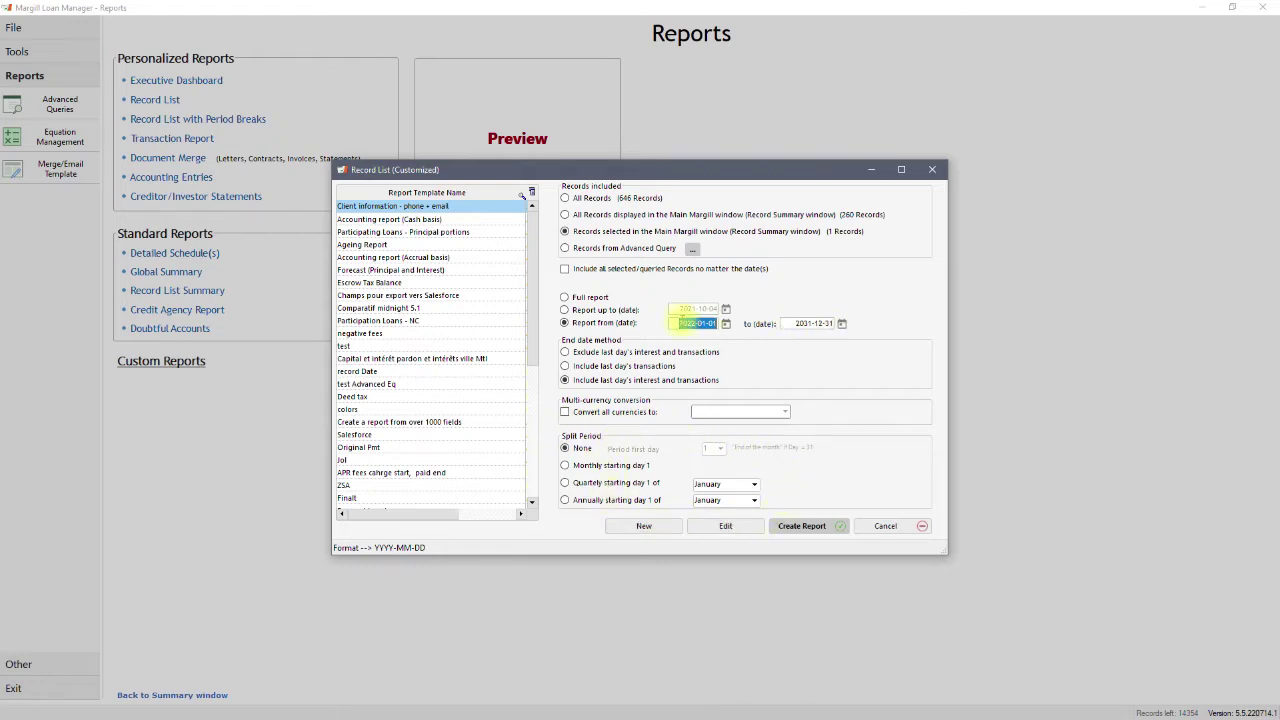
left_click(891, 526)
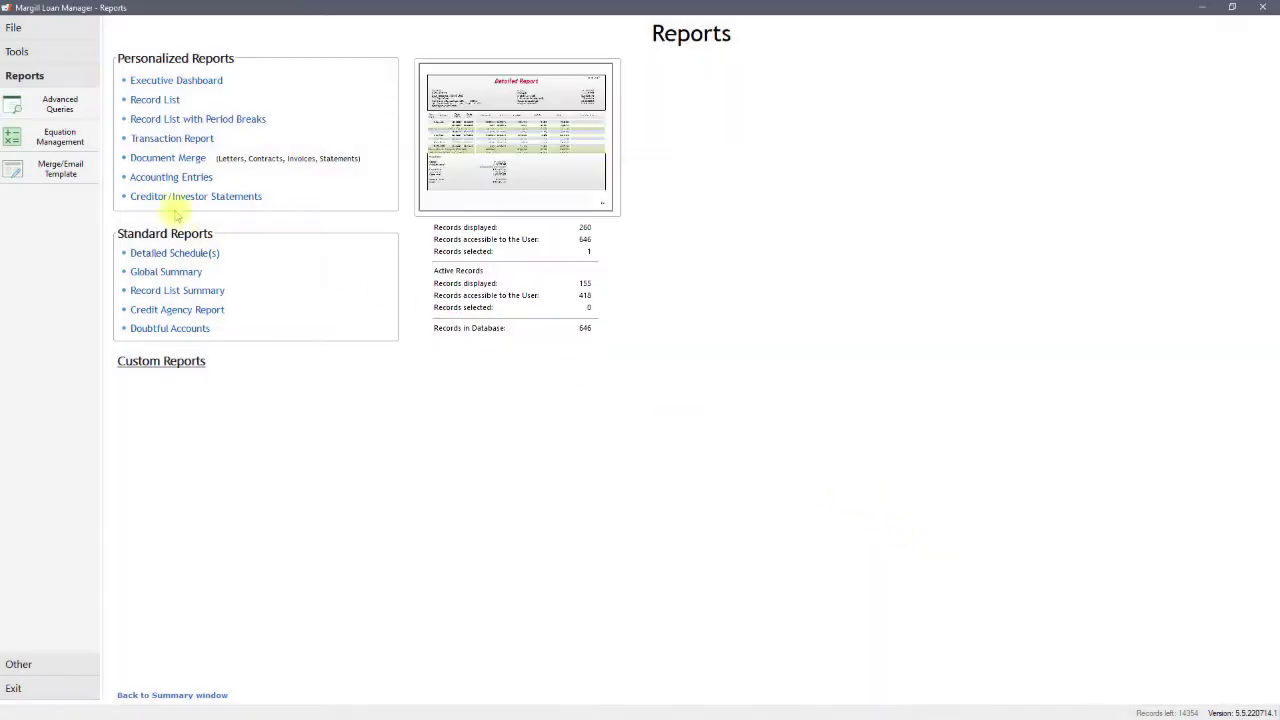
Step: Examine the field and account setup of the "GL - Pardon et intérêts Ville Mtl" accounting entries template, and leave without saving or creating a report
left_click(168, 177)
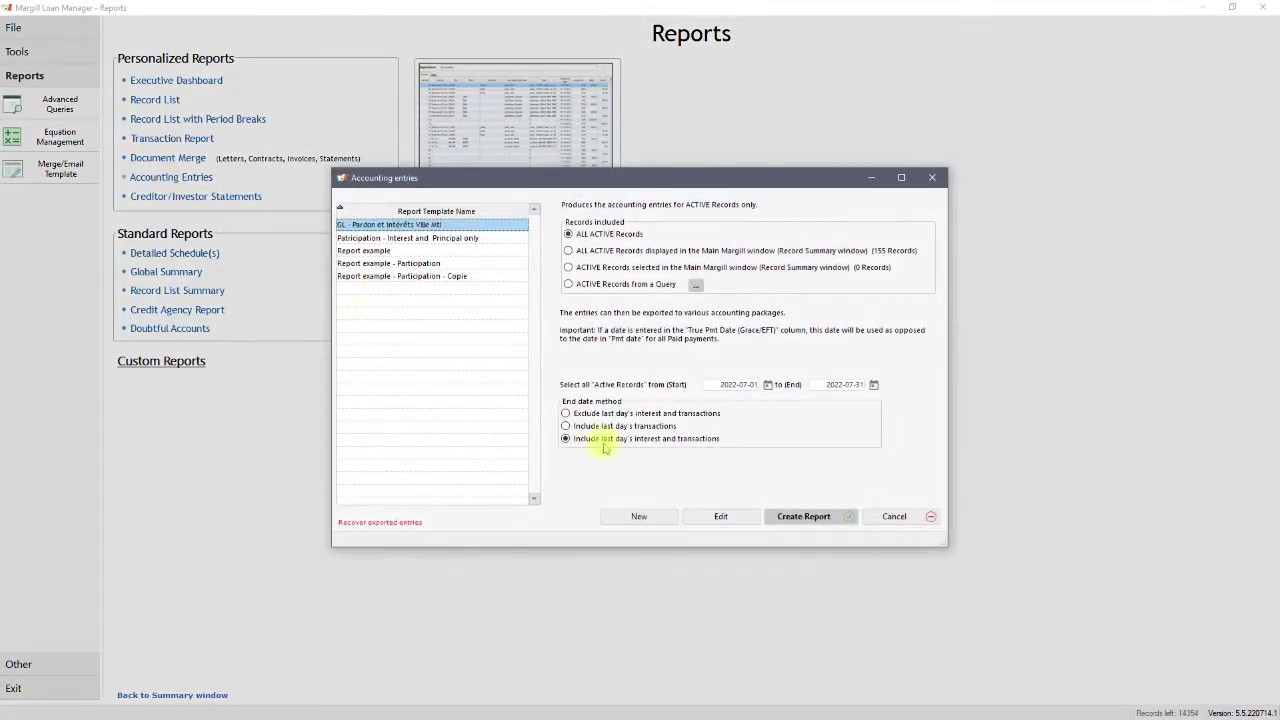
left_click(720, 516)
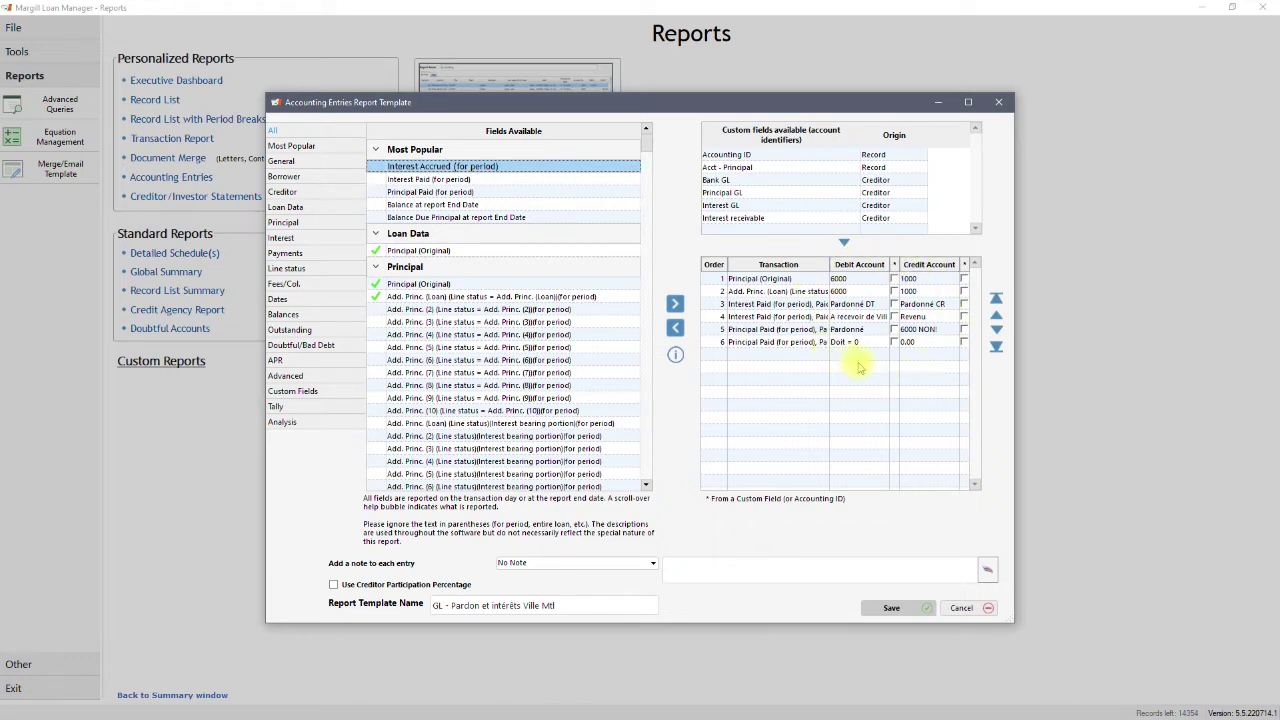
left_click(960, 610)
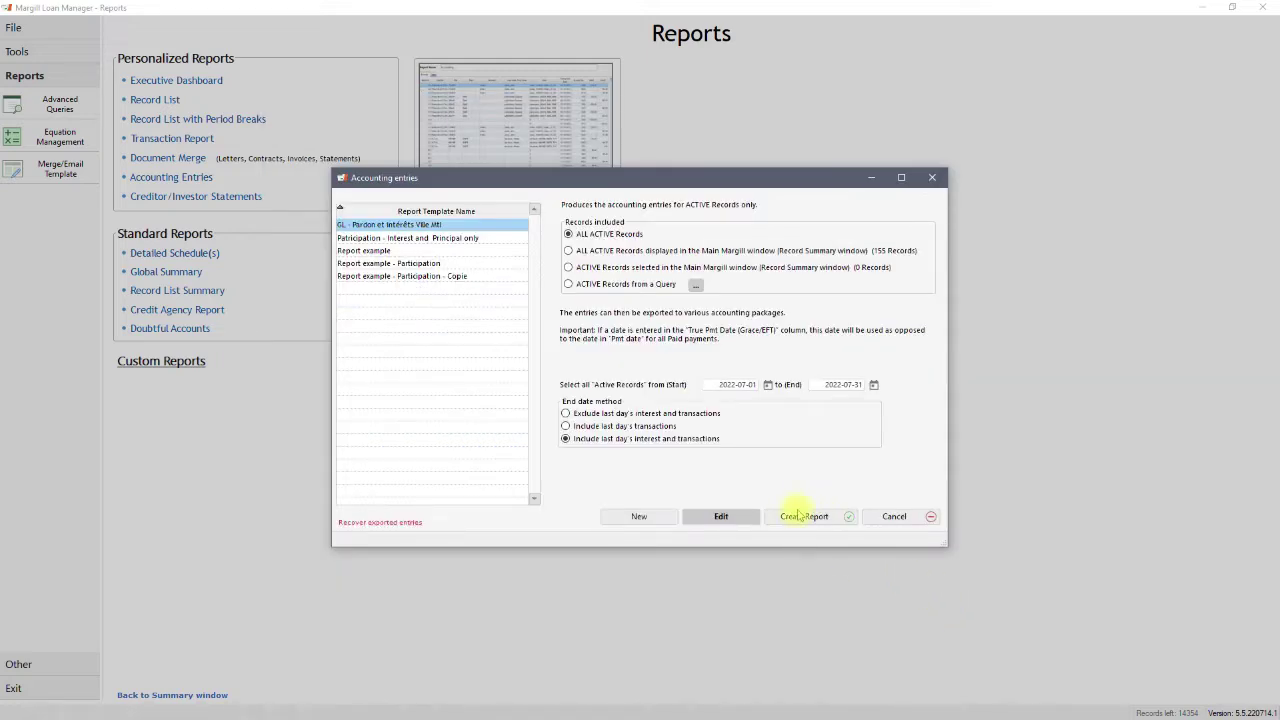
left_click(893, 517)
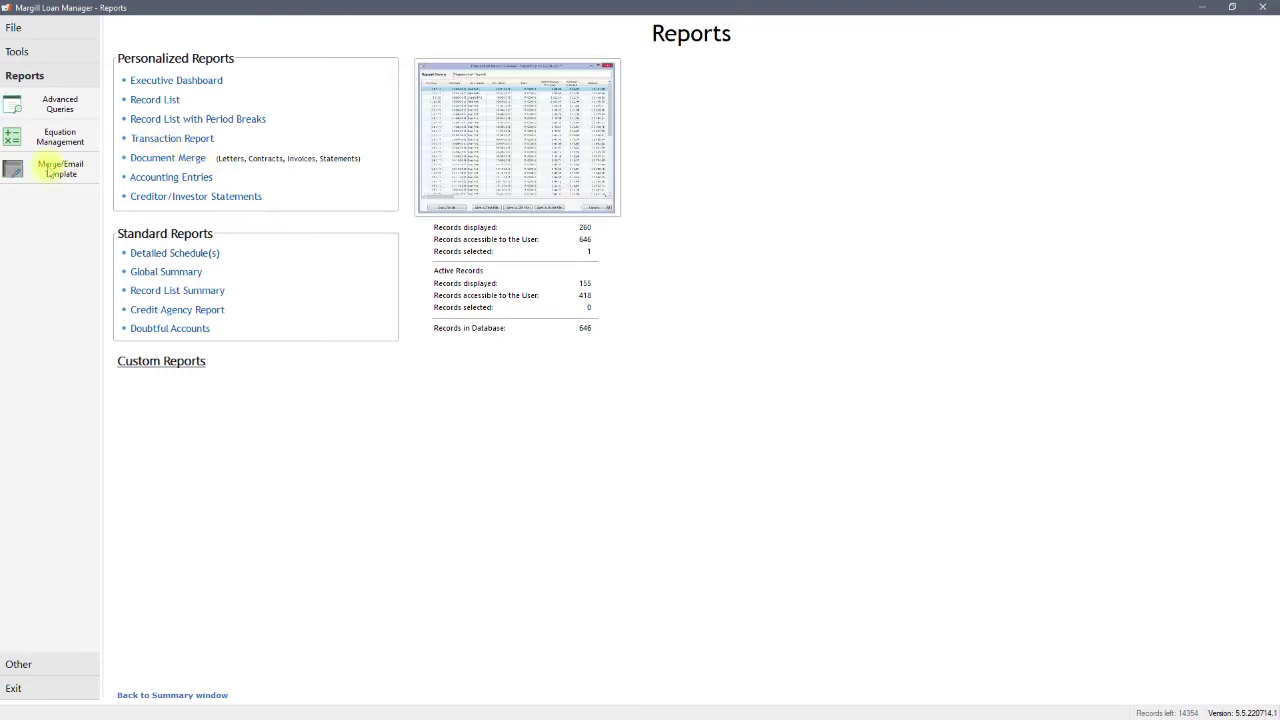
Step: Preview the Mortgage Statement template in the Merge/Email/SMS Template Setup and close the setup
left_click(50, 168)
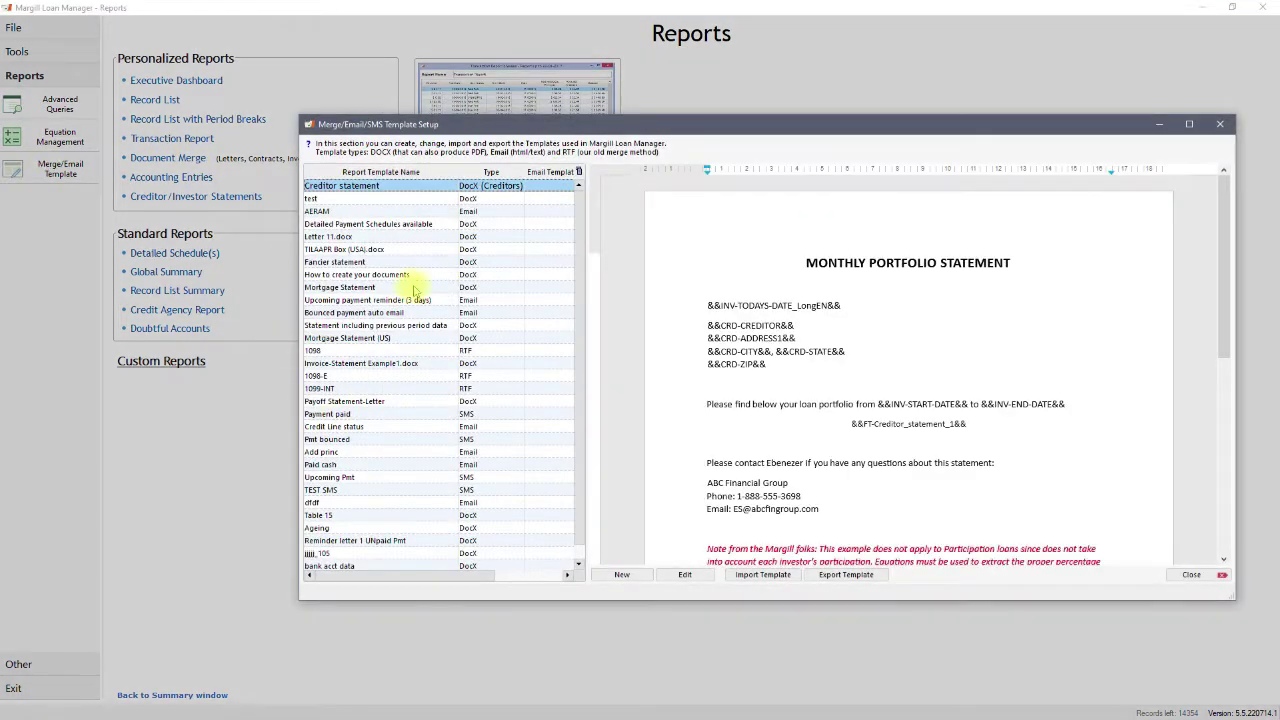
left_click(414, 288)
scroll(430, 353, "down", 1)
scroll(1015, 410, "down", 1)
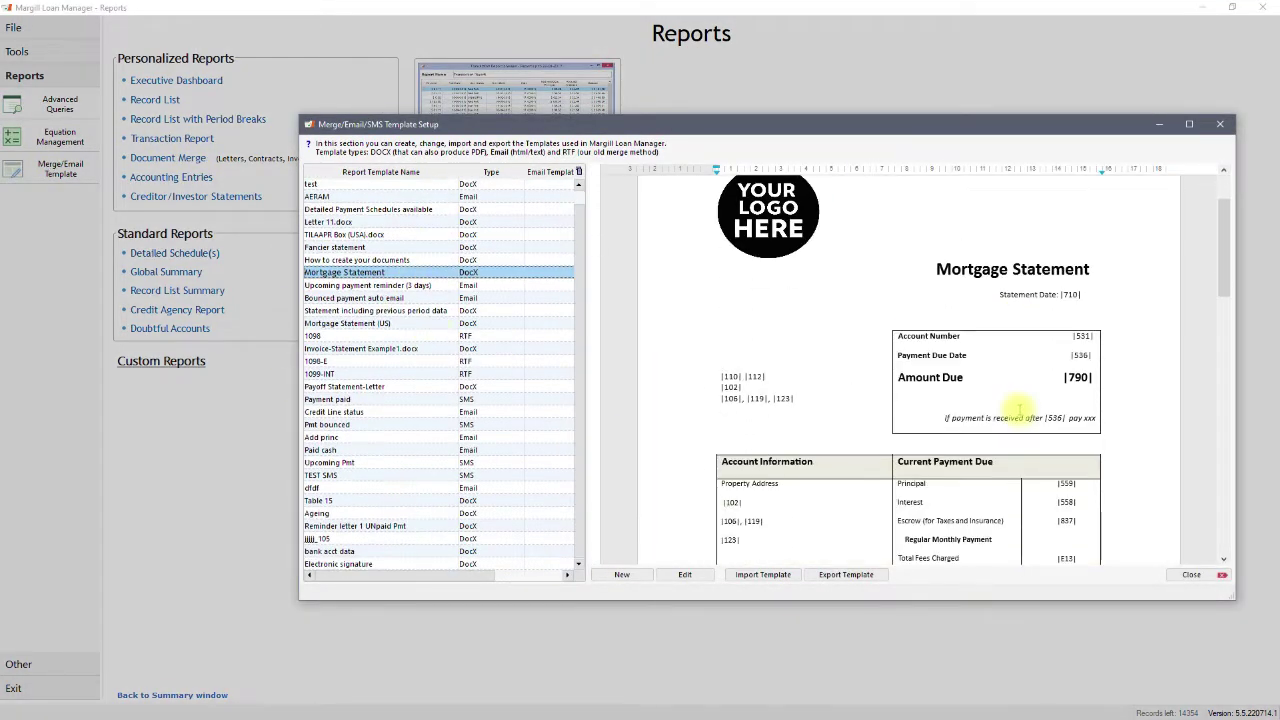
scroll(1015, 410, "down", 4)
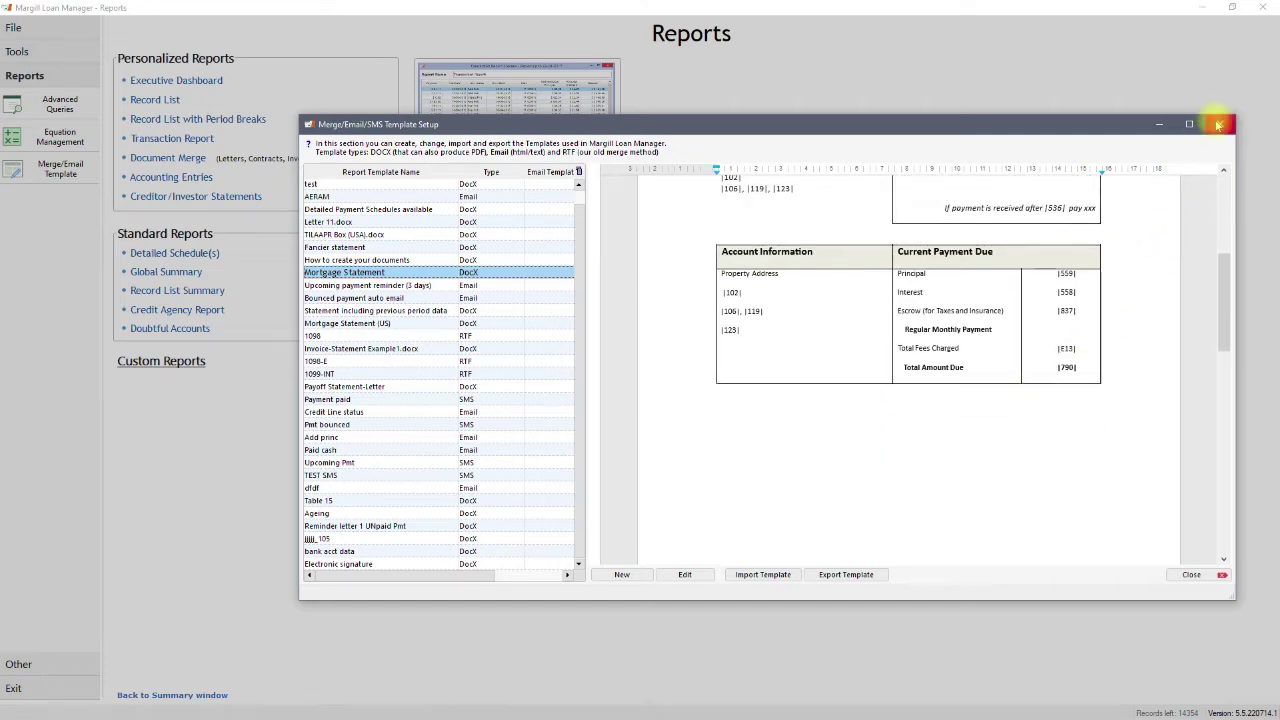
left_click(1218, 124)
Step: View the Document Merge options for invoices and statements and close them without producing a document
left_click(178, 160)
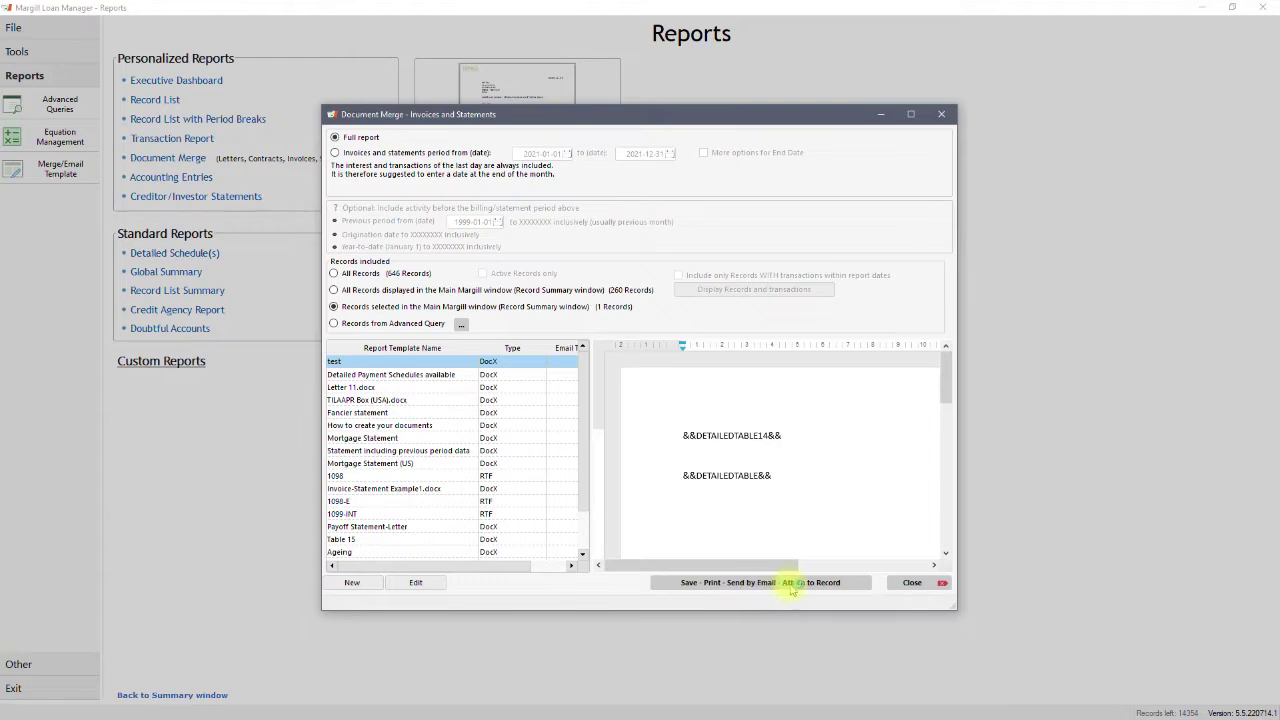
left_click(911, 583)
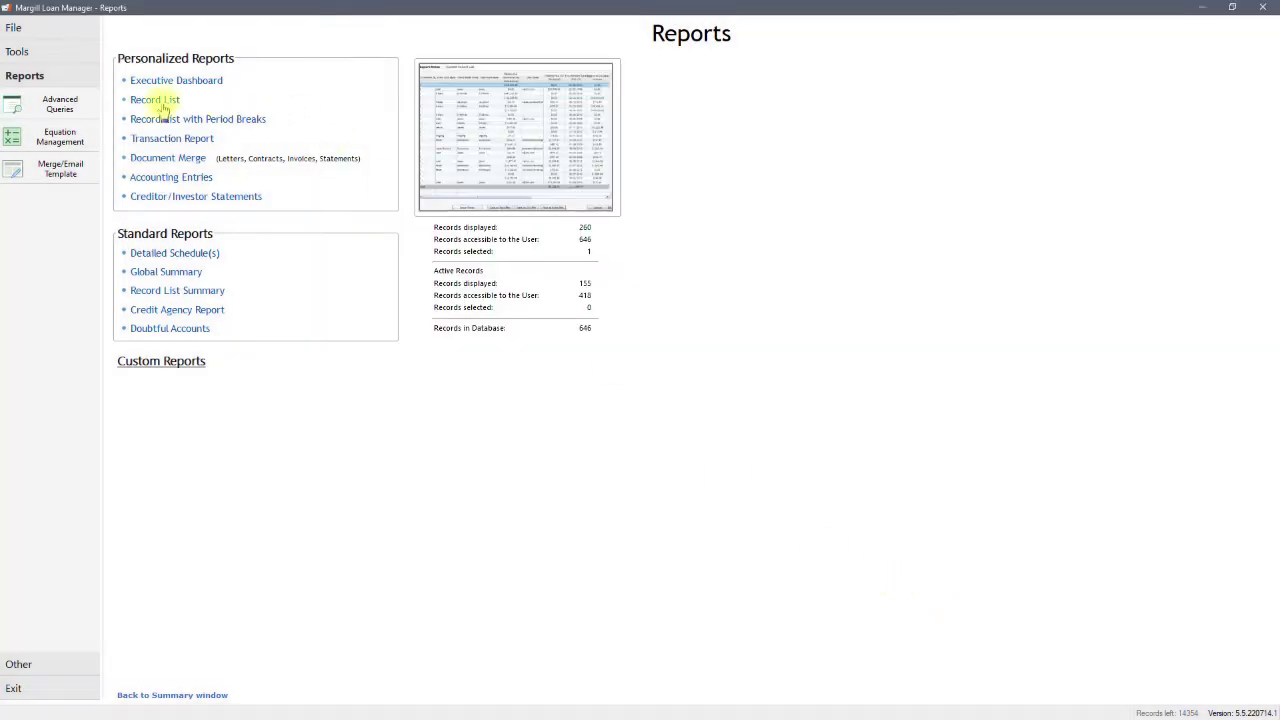
Step: Create a Record List report from the last "Test" template for the FLI Actifs query records, covering 2021-01-01 to 2022-06-30
left_click(160, 105)
scroll(455, 425, "down", 10)
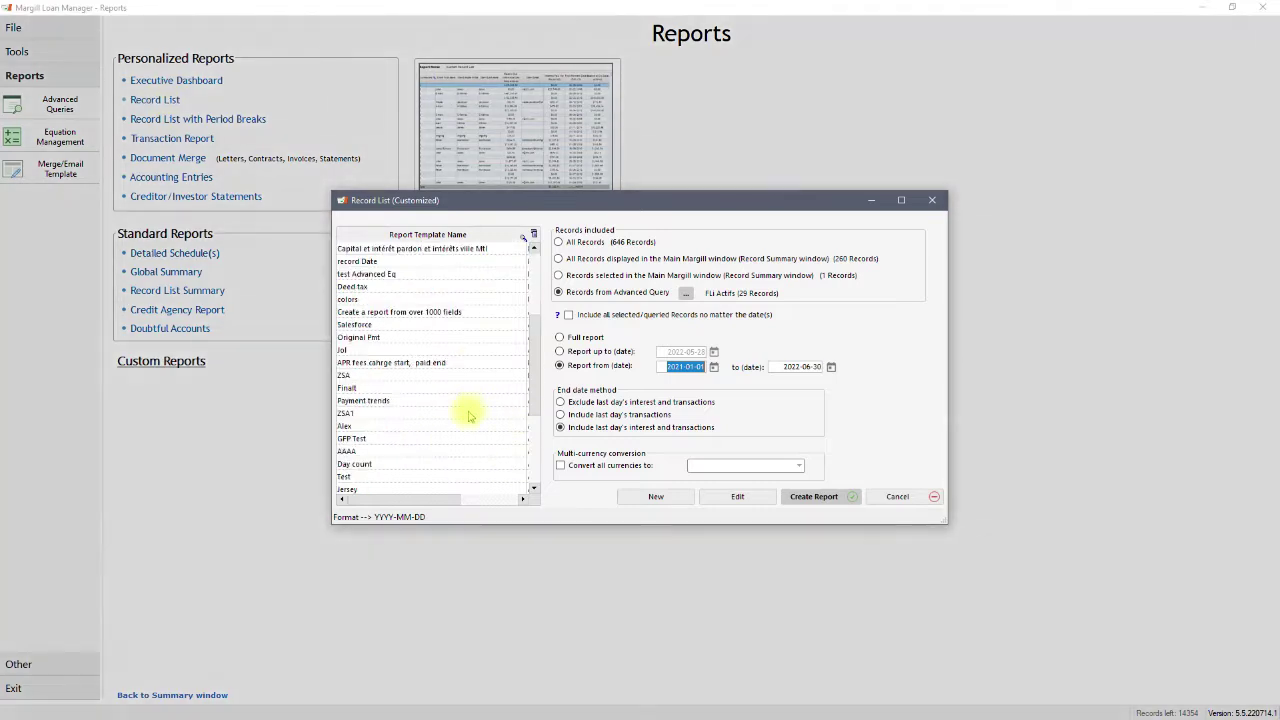
left_click(368, 489)
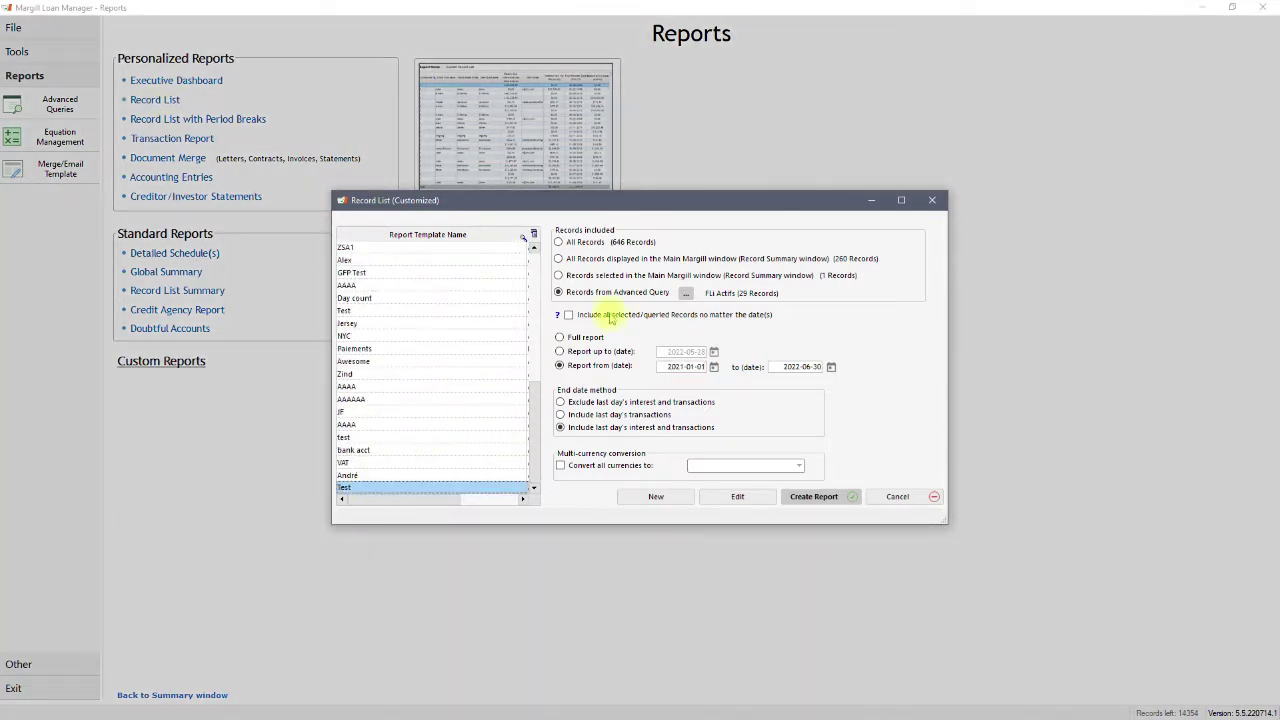
left_click(808, 496)
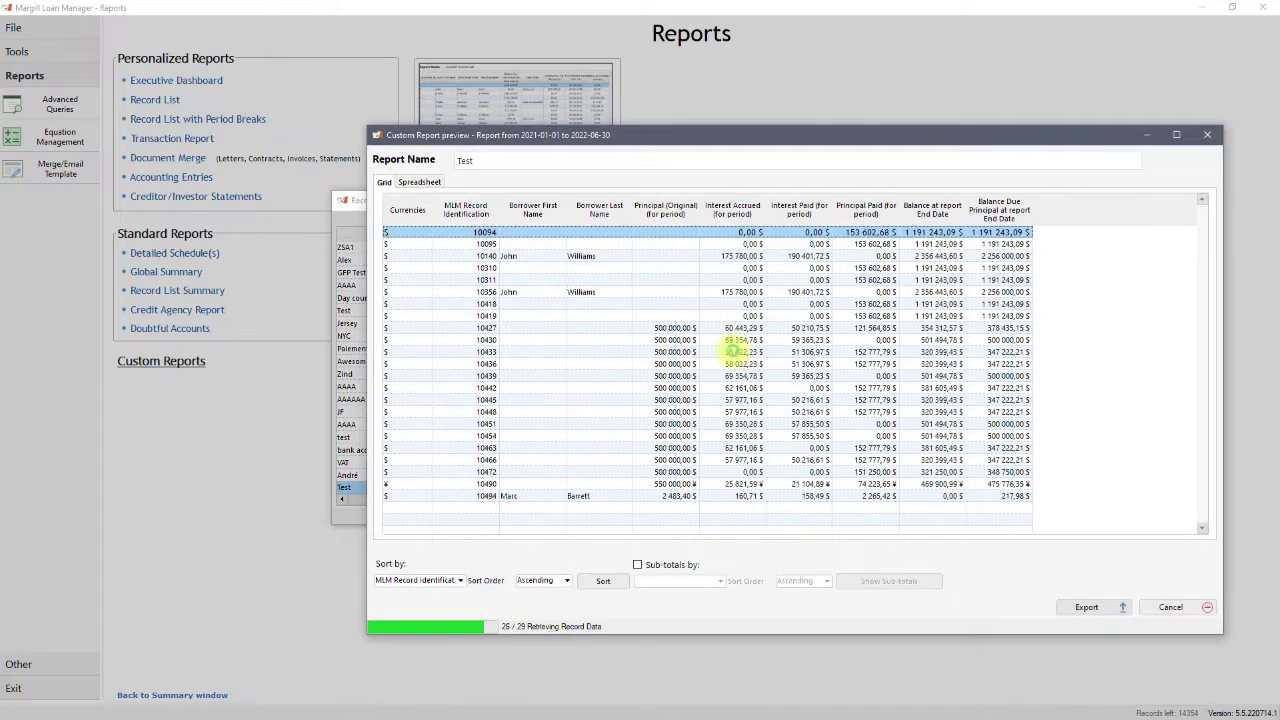
left_click(804, 406)
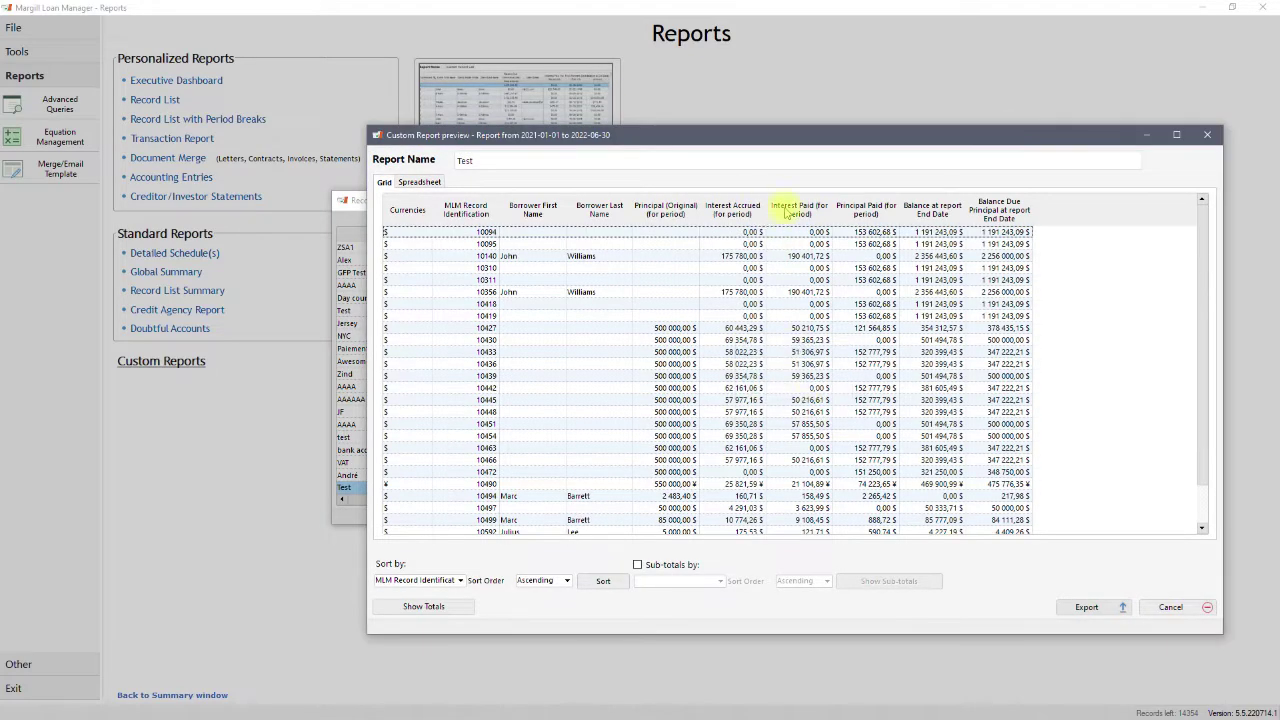
Step: Show the totals for the Test report preview covering 2021-01-01 to 2022-06-30
left_click(438, 607)
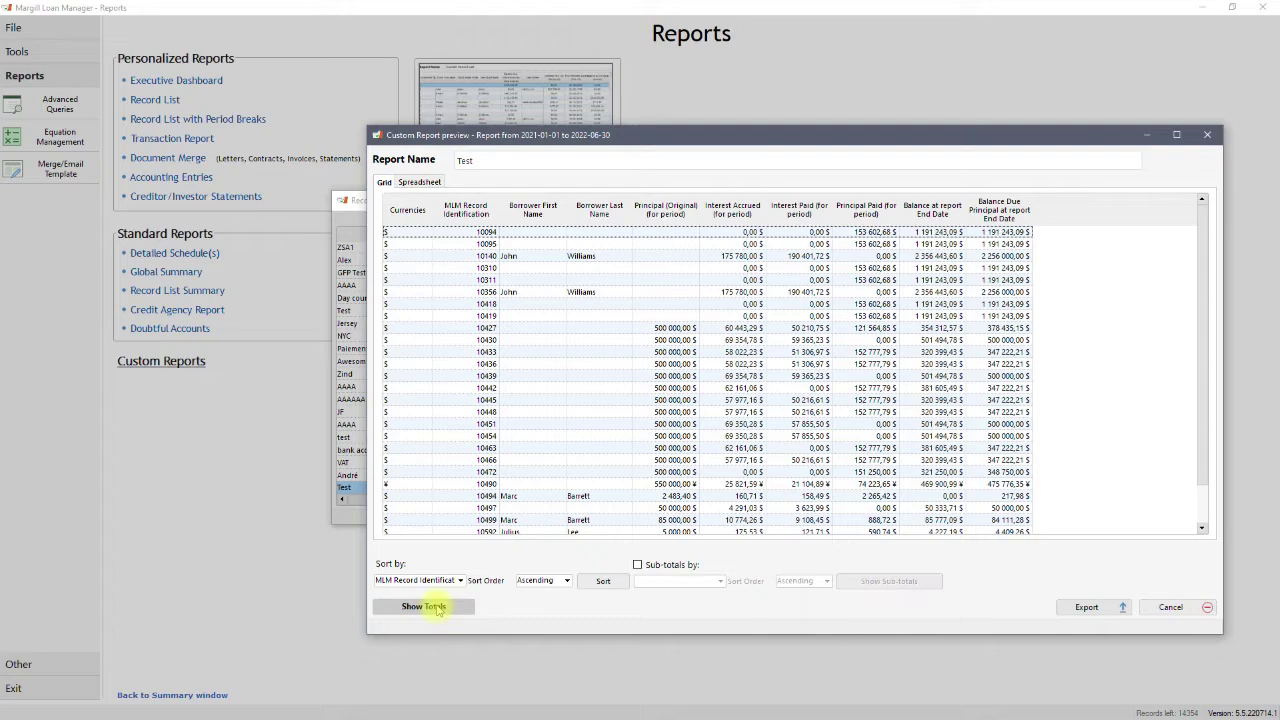
left_click_drag(522, 137, 530, 375)
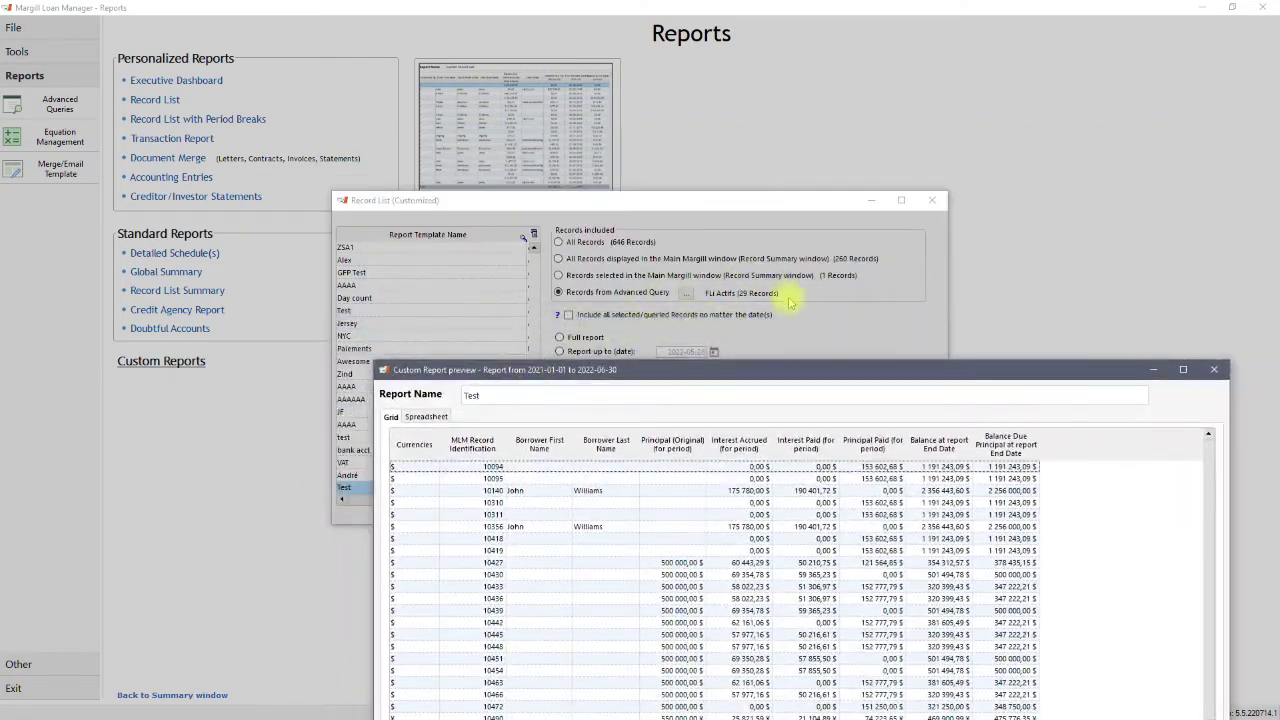
left_click_drag(814, 366, 671, 97)
left_click(396, 627)
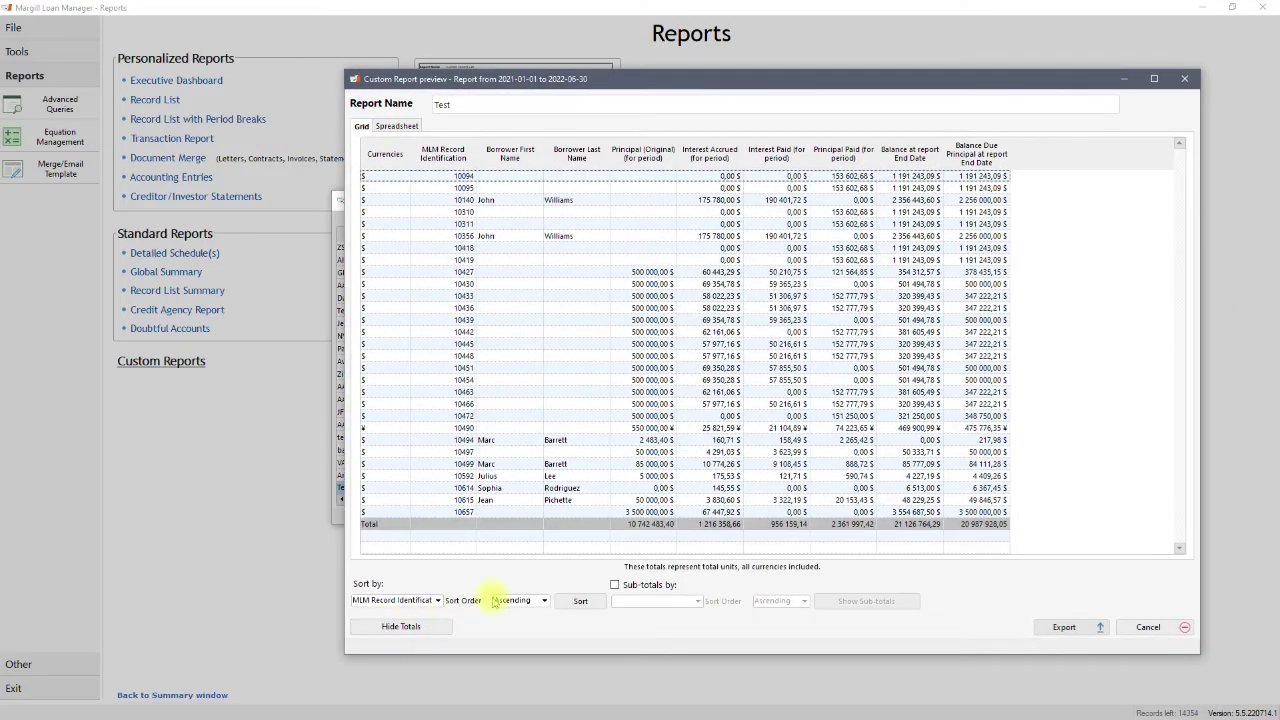
Step: Enable sub-totals in the report preview, view the available grouping fields, and close the preview and Record List setup without exporting
left_click(615, 585)
left_click(642, 601)
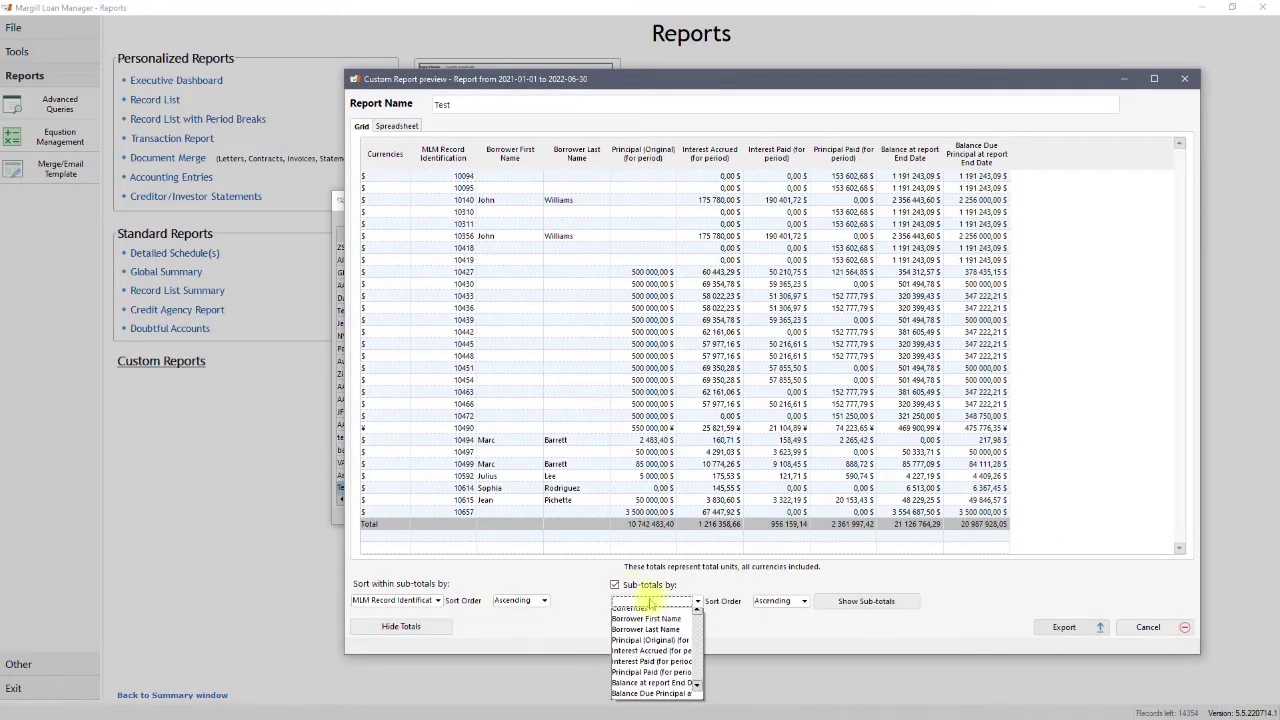
left_click(1131, 631)
left_click(1145, 628)
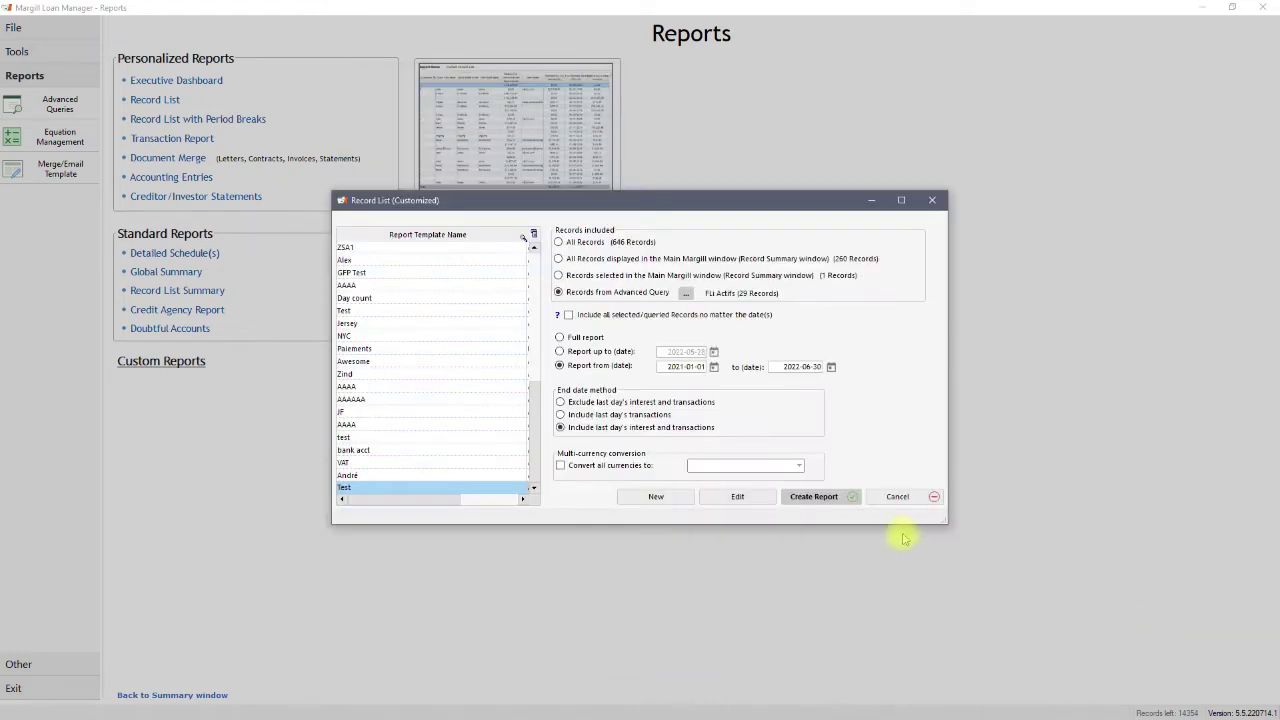
left_click(900, 496)
Step: View the custom reporting equations in Equation Management and close it without changes
left_click(58, 137)
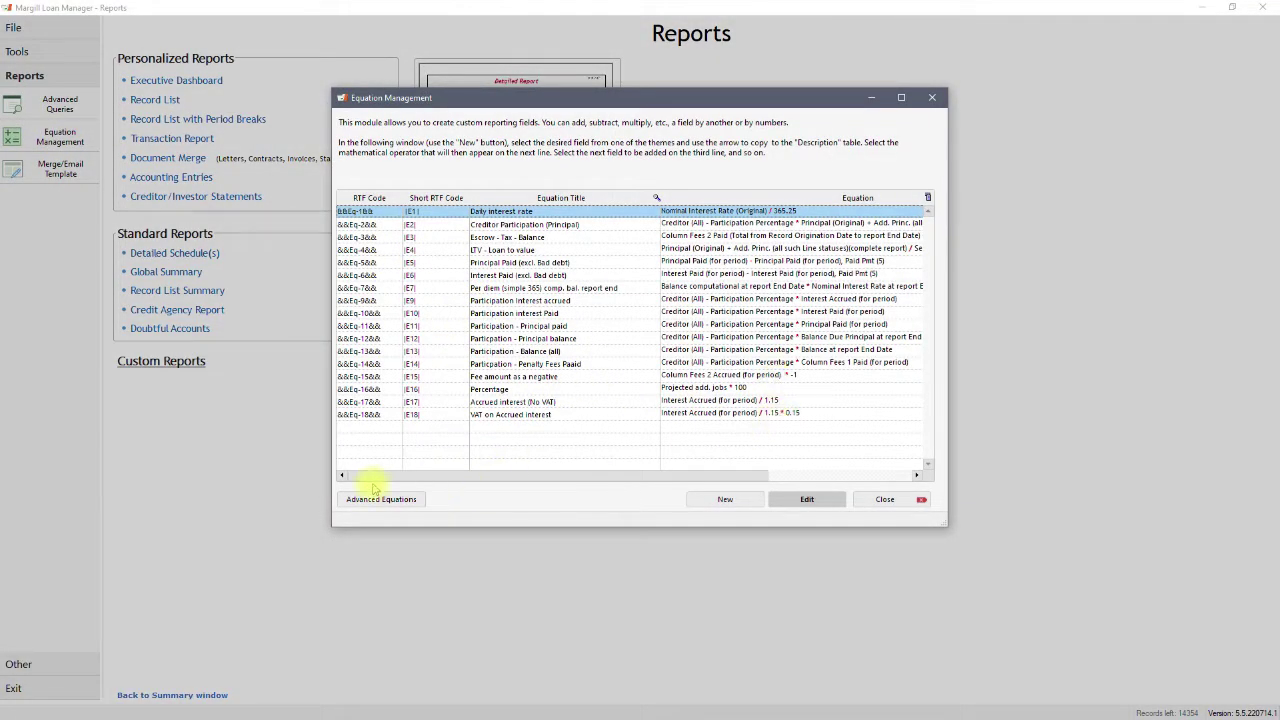
left_click(394, 503)
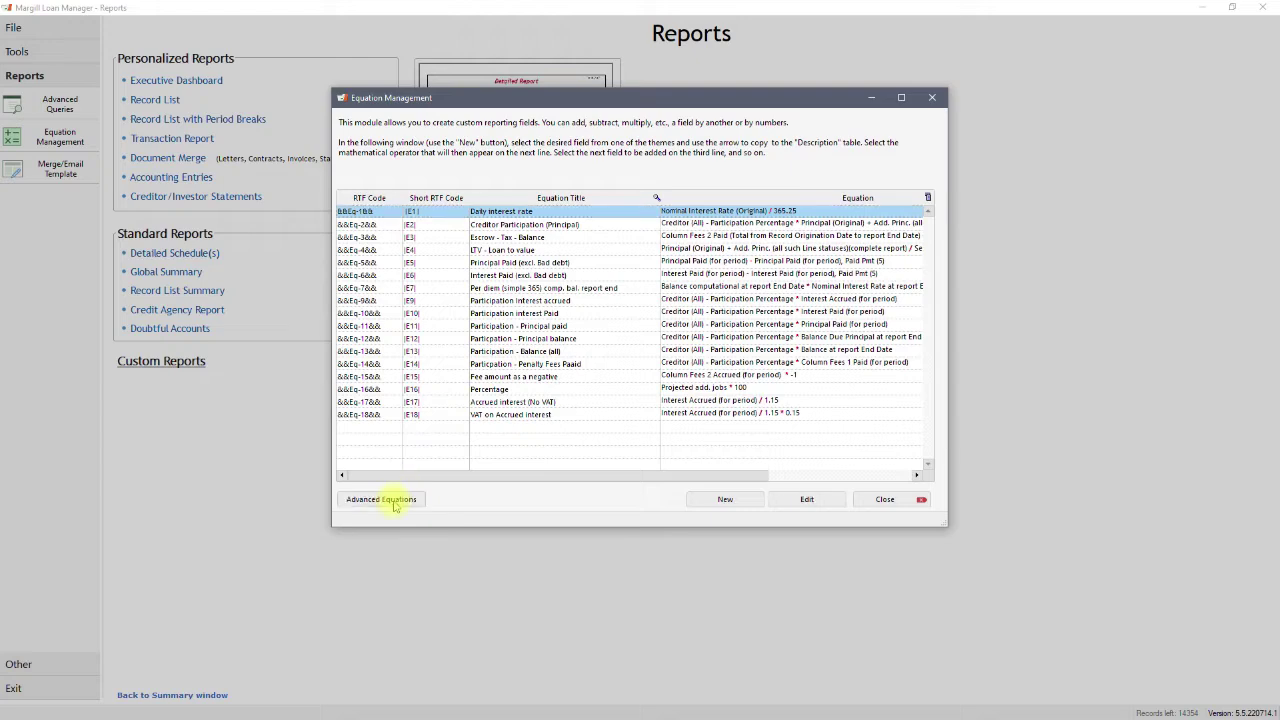
left_click(887, 507)
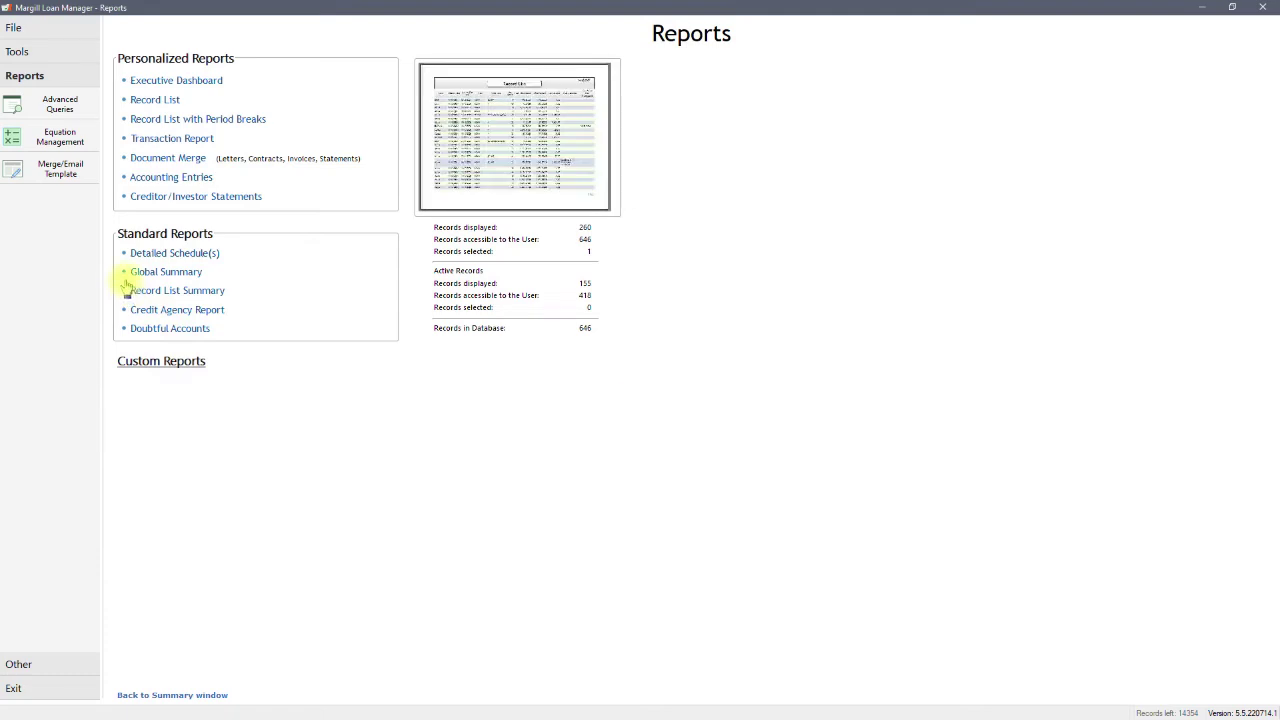
Step: View the bulk payment import options in the Loan Payments posting window and close it without applying payments
left_click(46, 52)
left_click(78, 76)
left_click(108, 80)
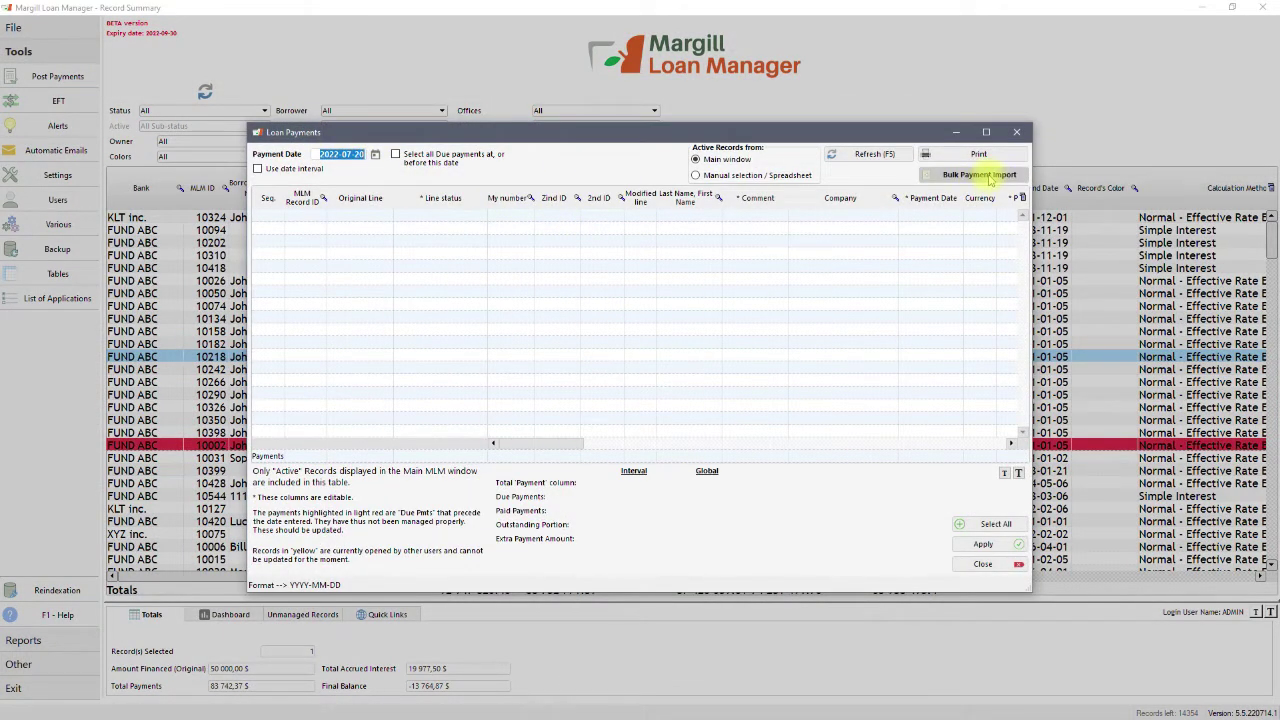
left_click(988, 176)
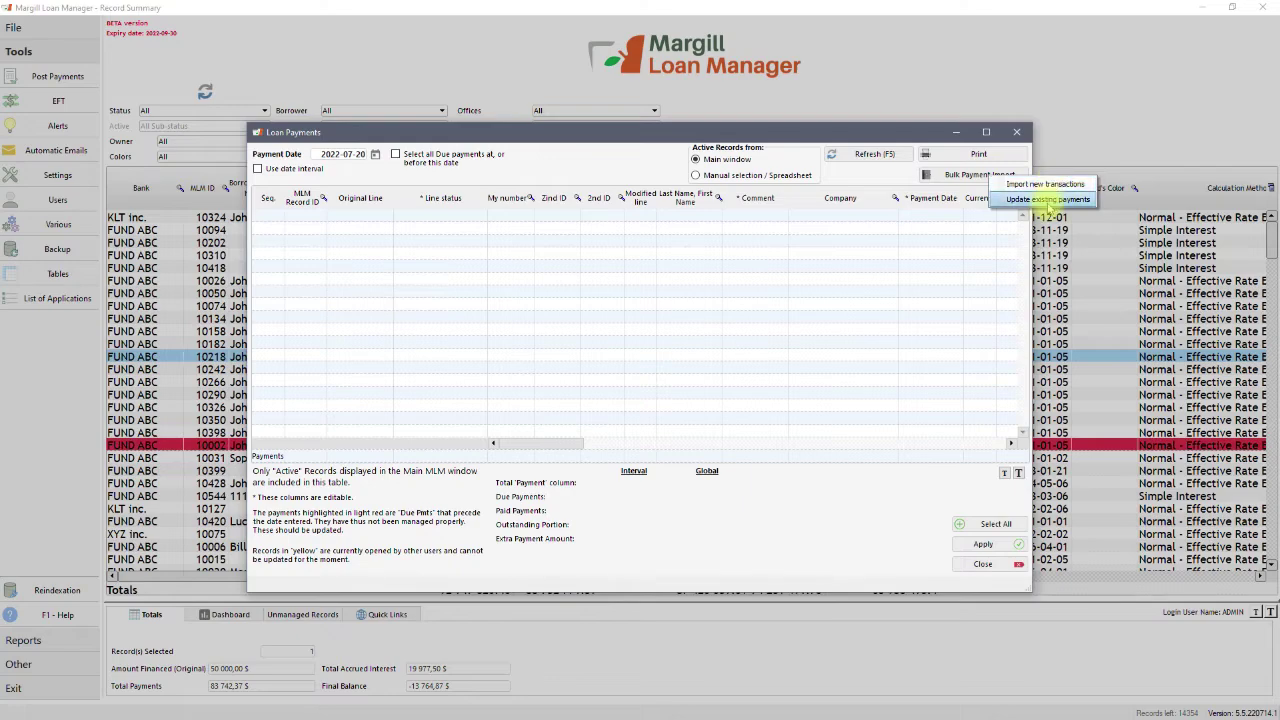
left_click(996, 568)
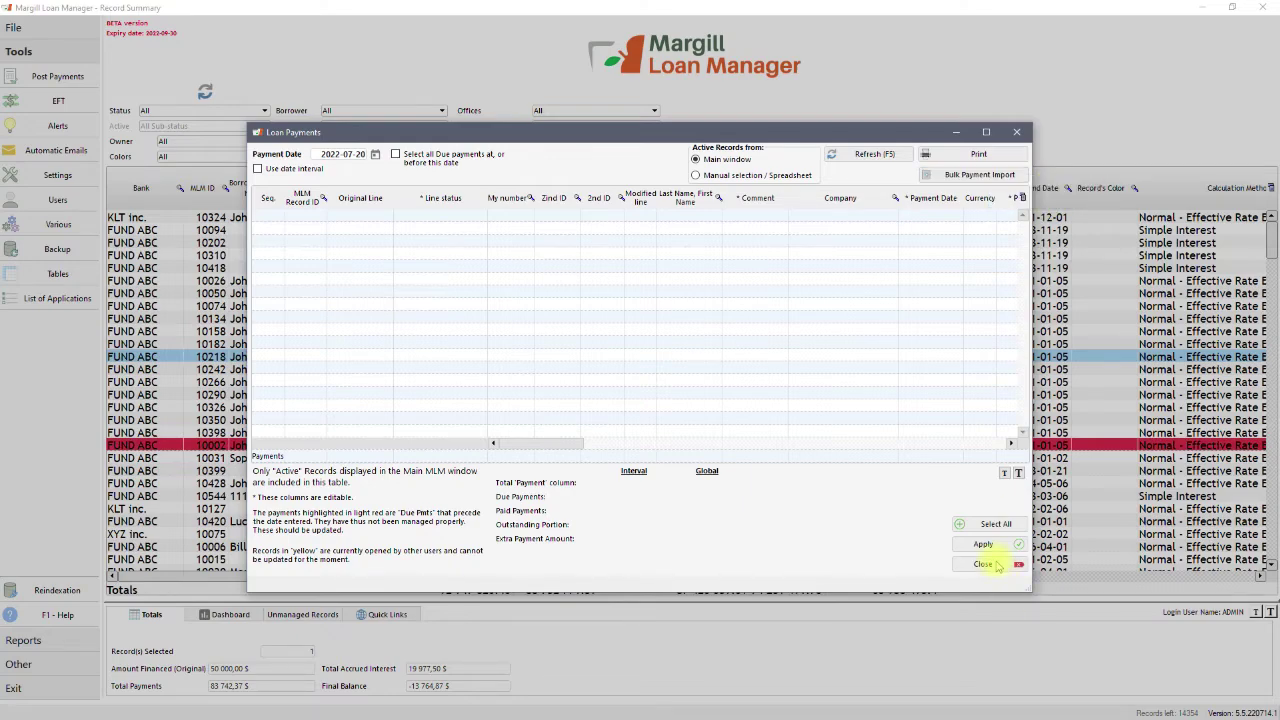
left_click(996, 568)
Step: View the choices for viewing and setting alerts without opening any of them
left_click(72, 137)
mouse_move(88, 138)
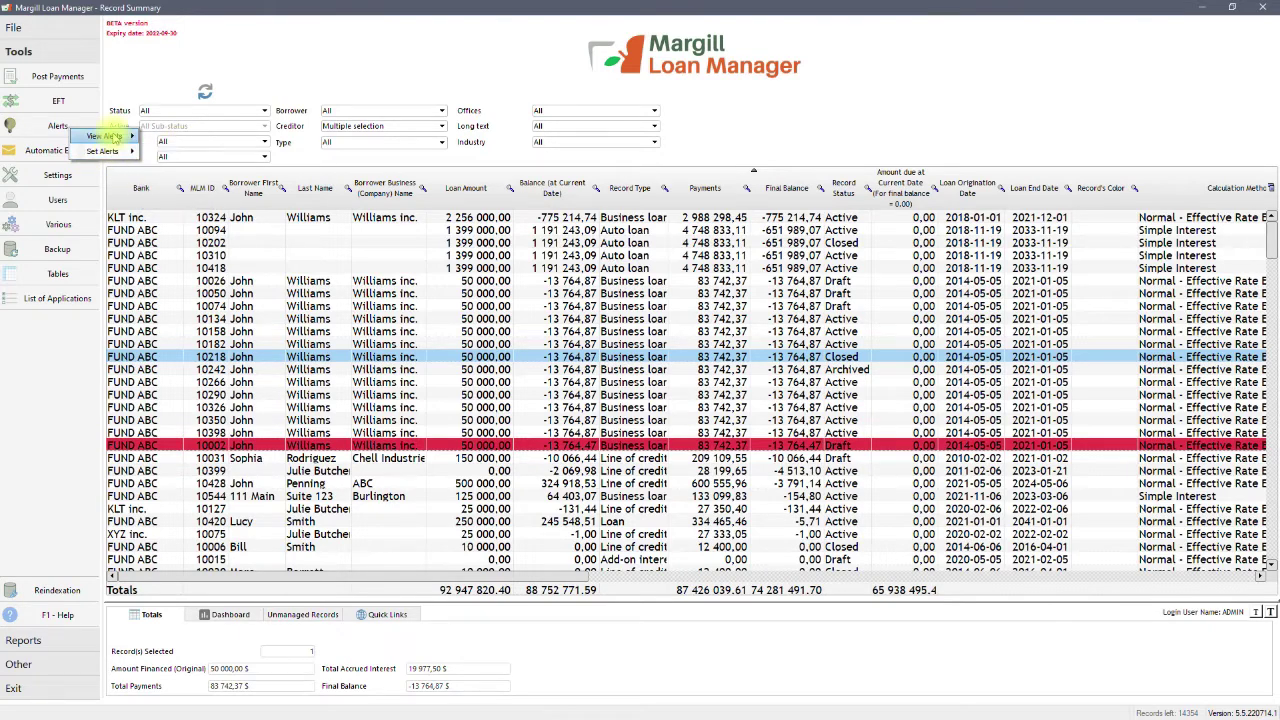
left_click(165, 143)
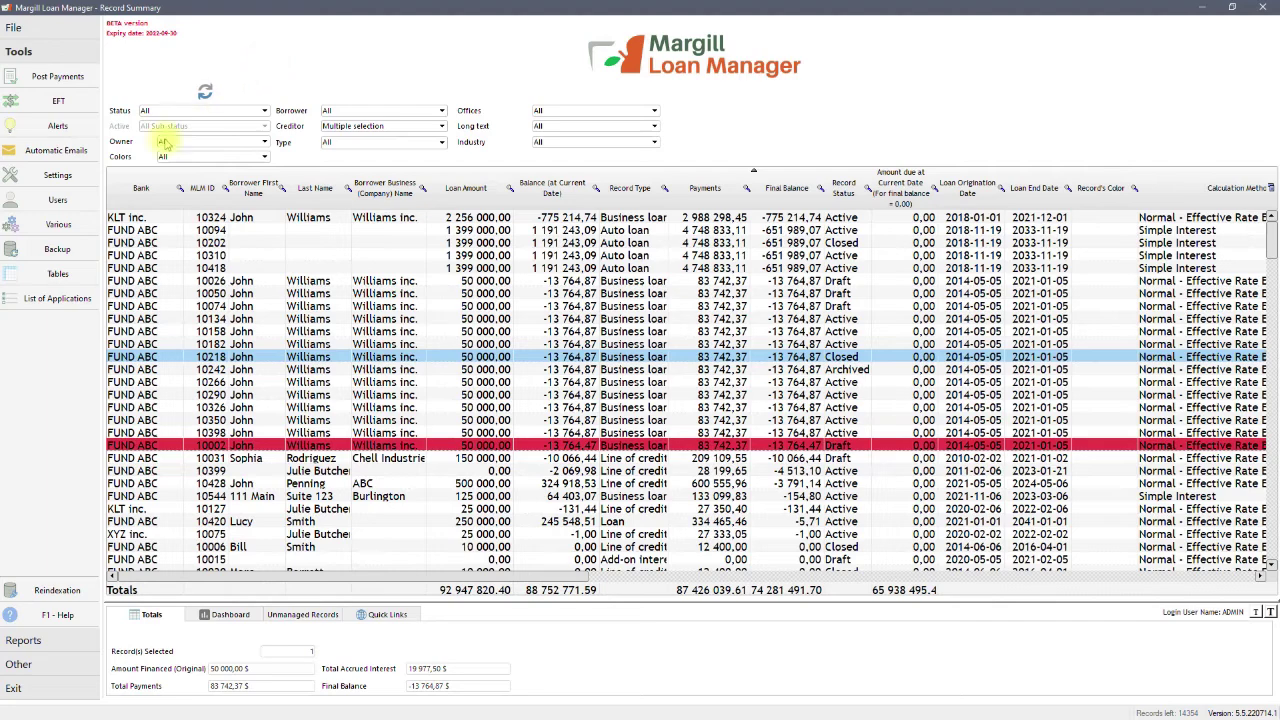
Step: Start a new user in the User Manager, review the available security levels and rights, and close without saving
left_click(58, 202)
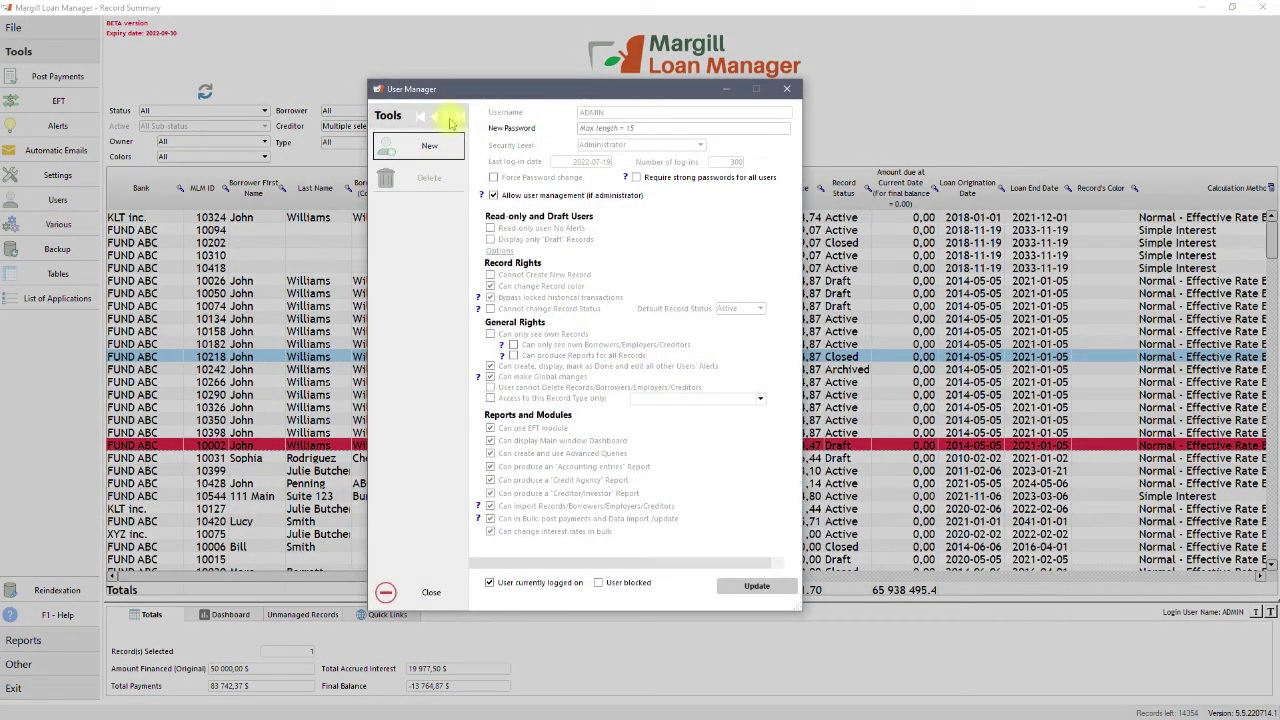
left_click(428, 146)
left_click(658, 145)
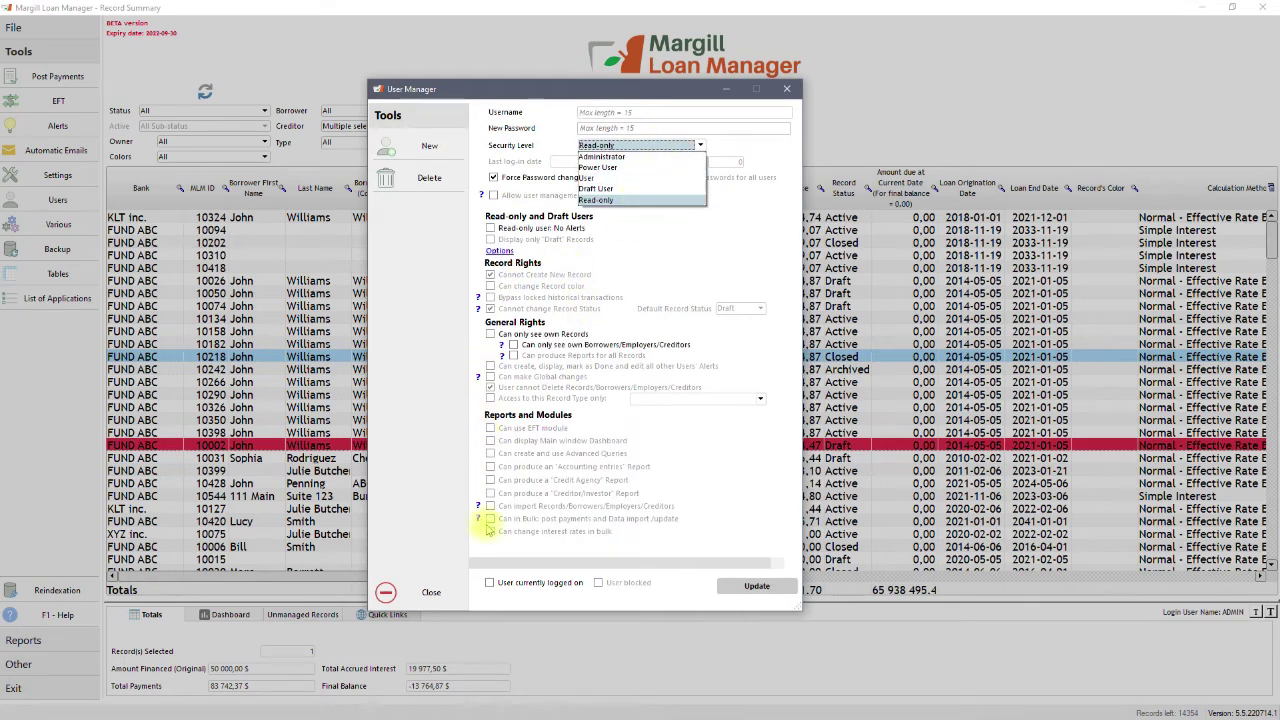
left_click(789, 91)
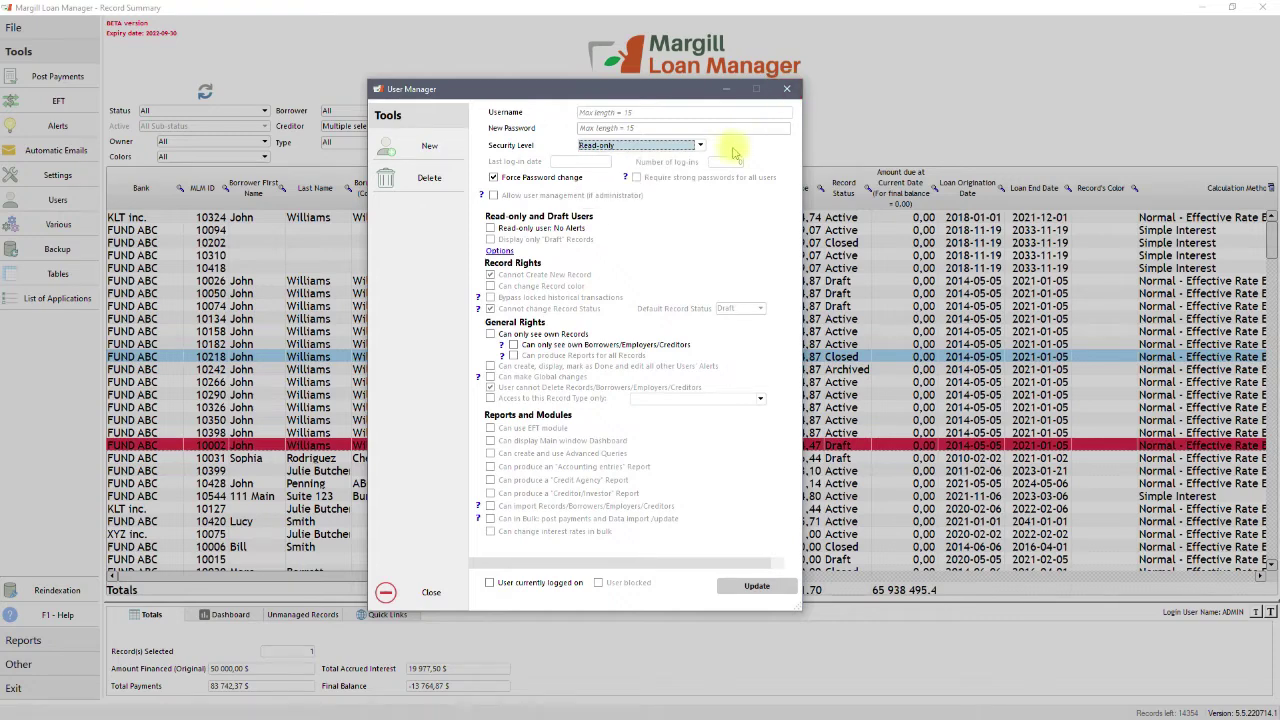
left_click(789, 91)
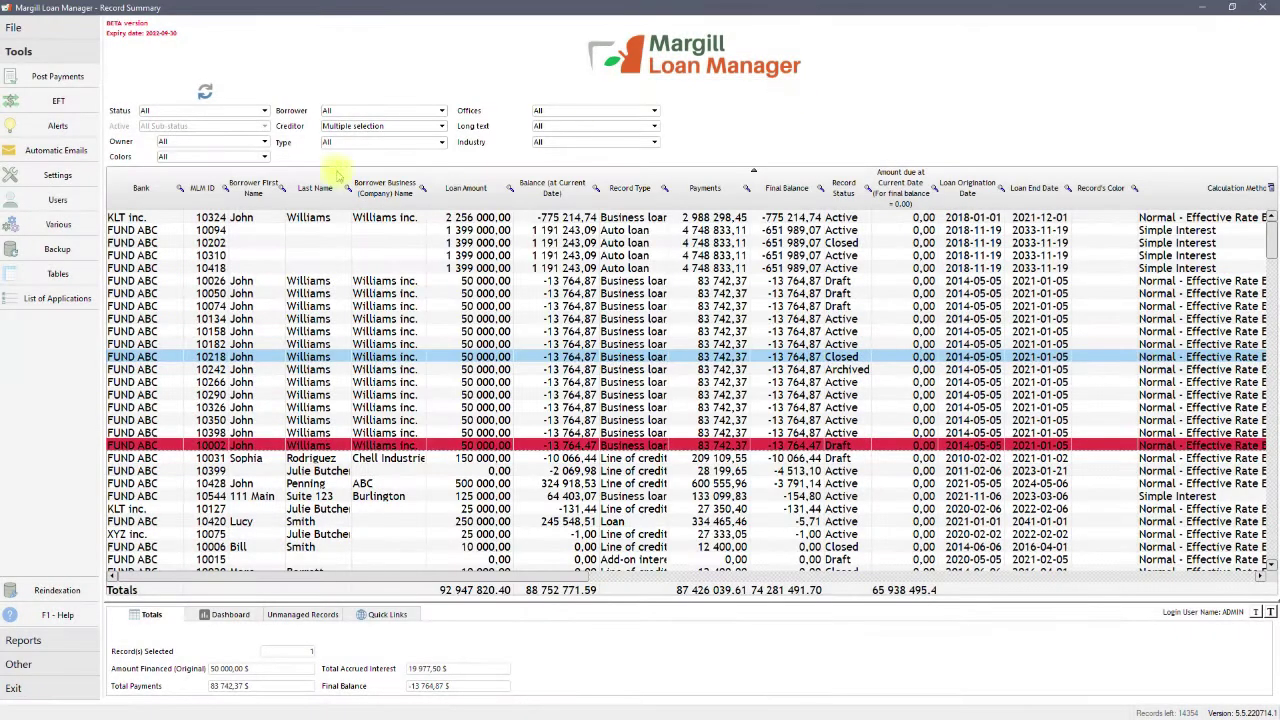
Step: View the change history log for the selected record from Various Tools, and close both windows
left_click(57, 224)
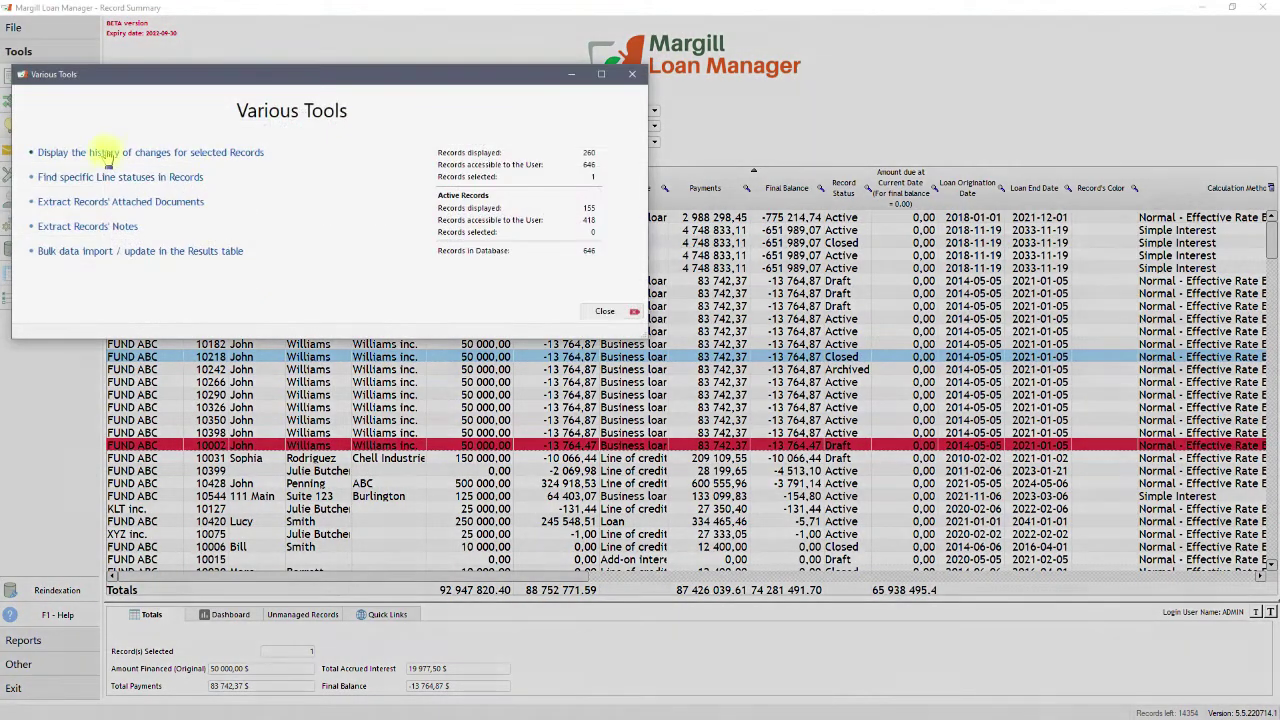
left_click(105, 156)
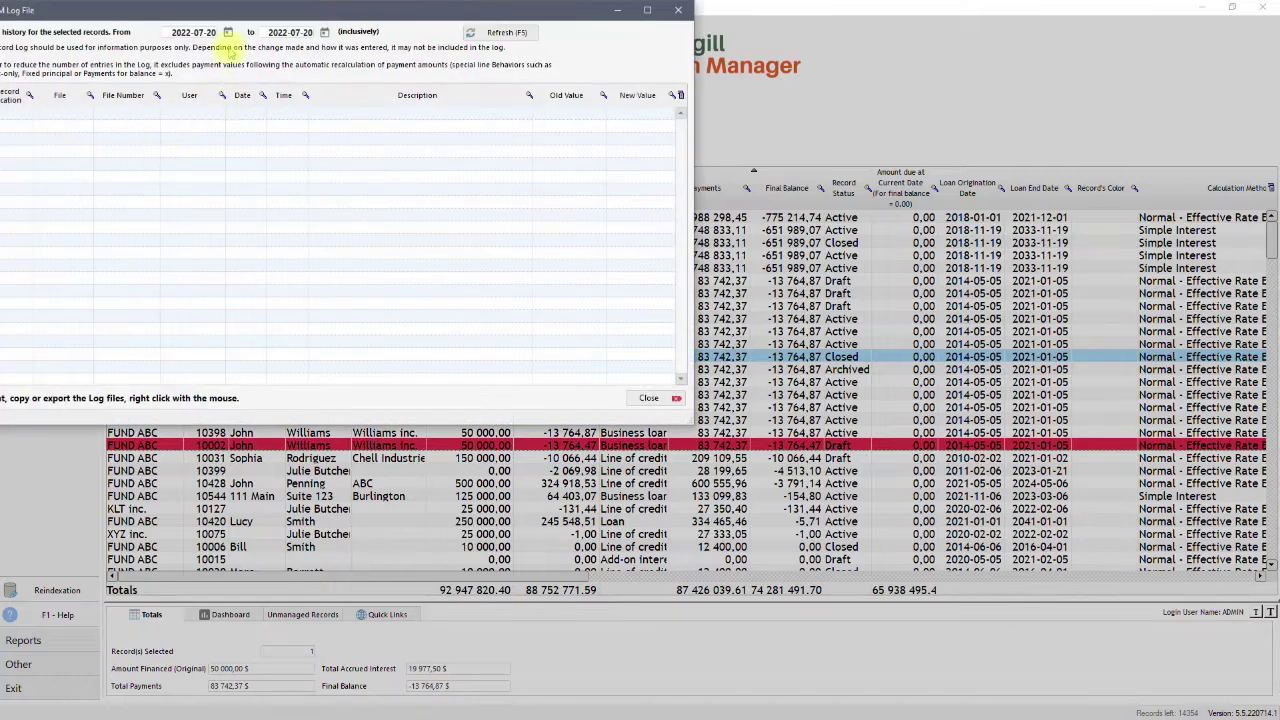
left_click_drag(245, 12, 498, 80)
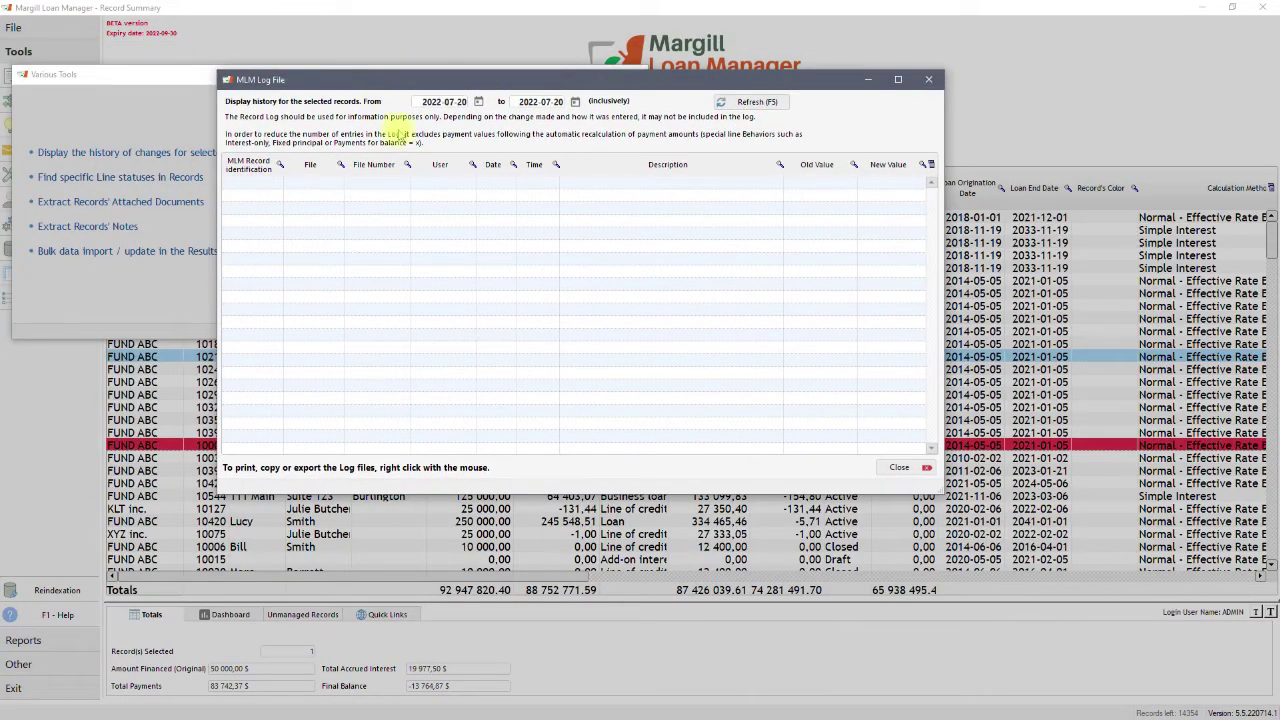
left_click(545, 101)
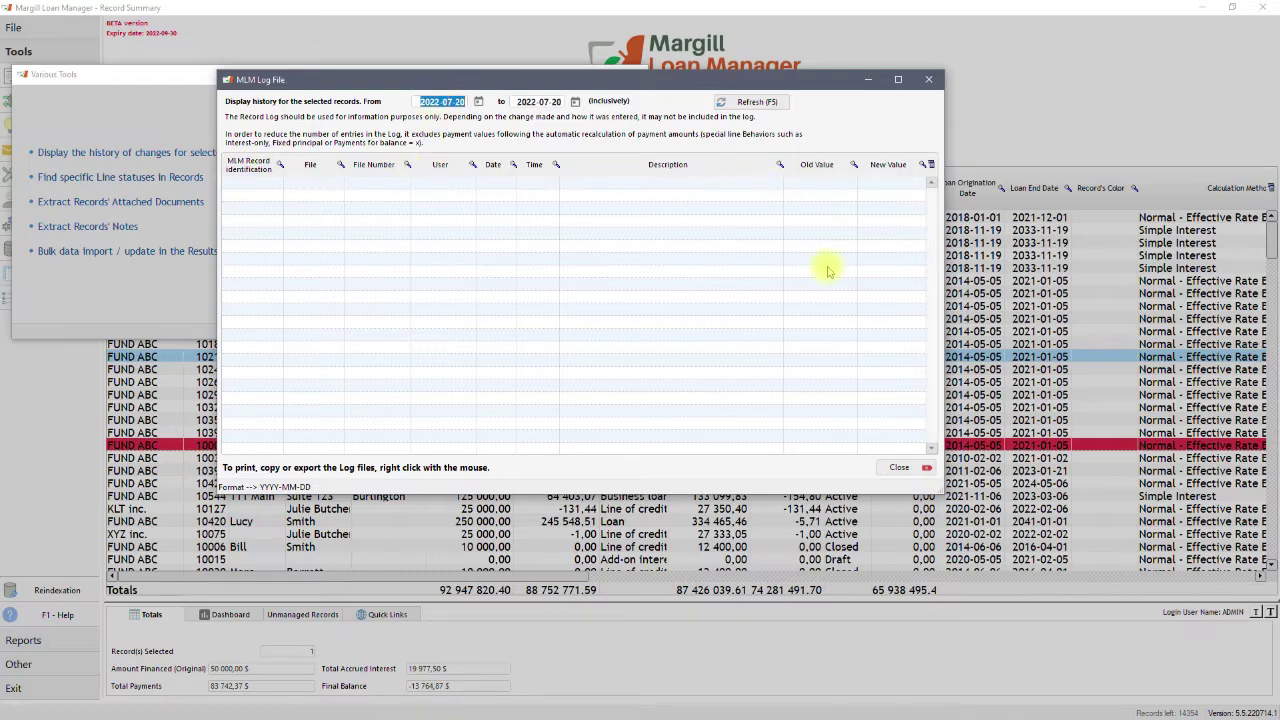
left_click(899, 467)
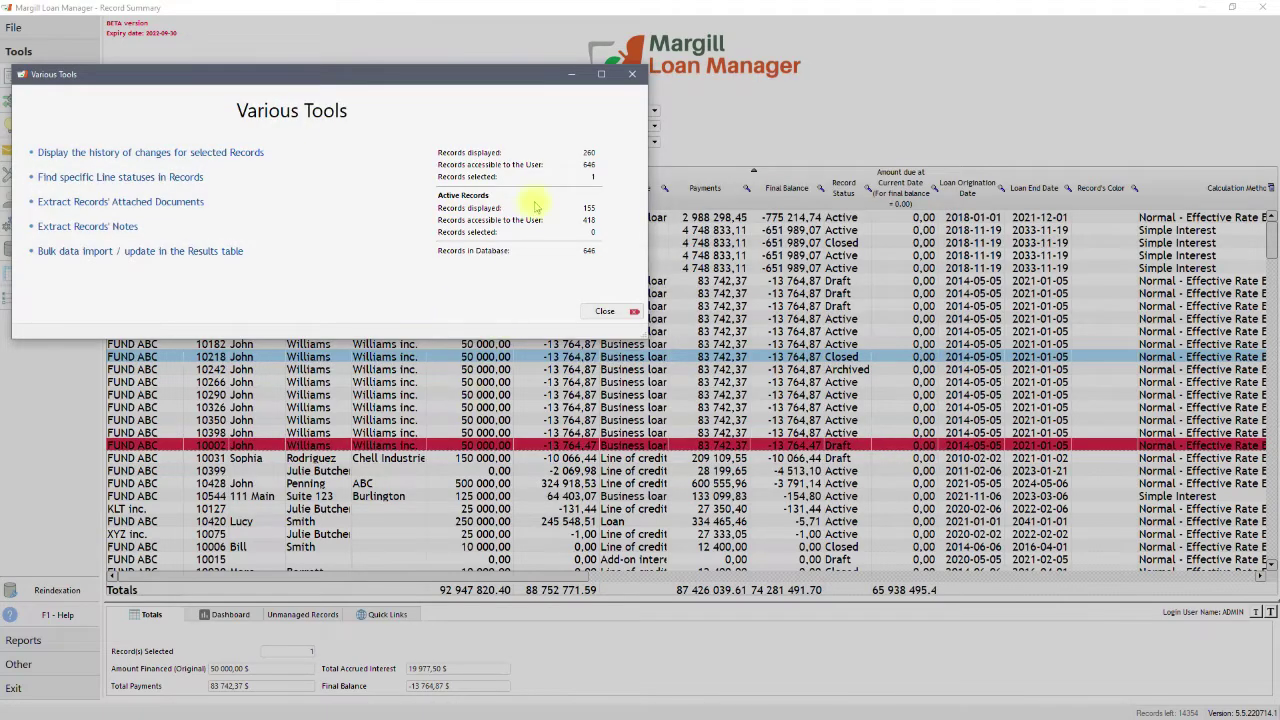
left_click(631, 75)
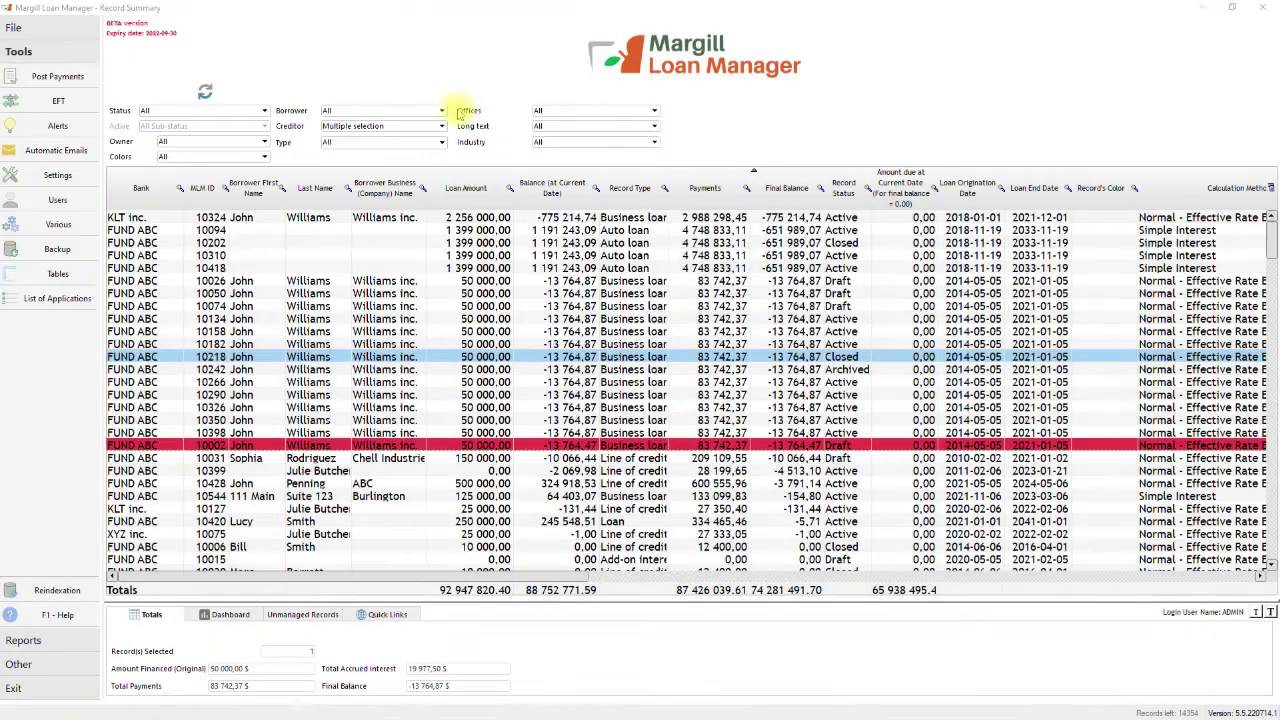
Step: View the List of Loan Applications with all statuses shown and close it
left_click(68, 299)
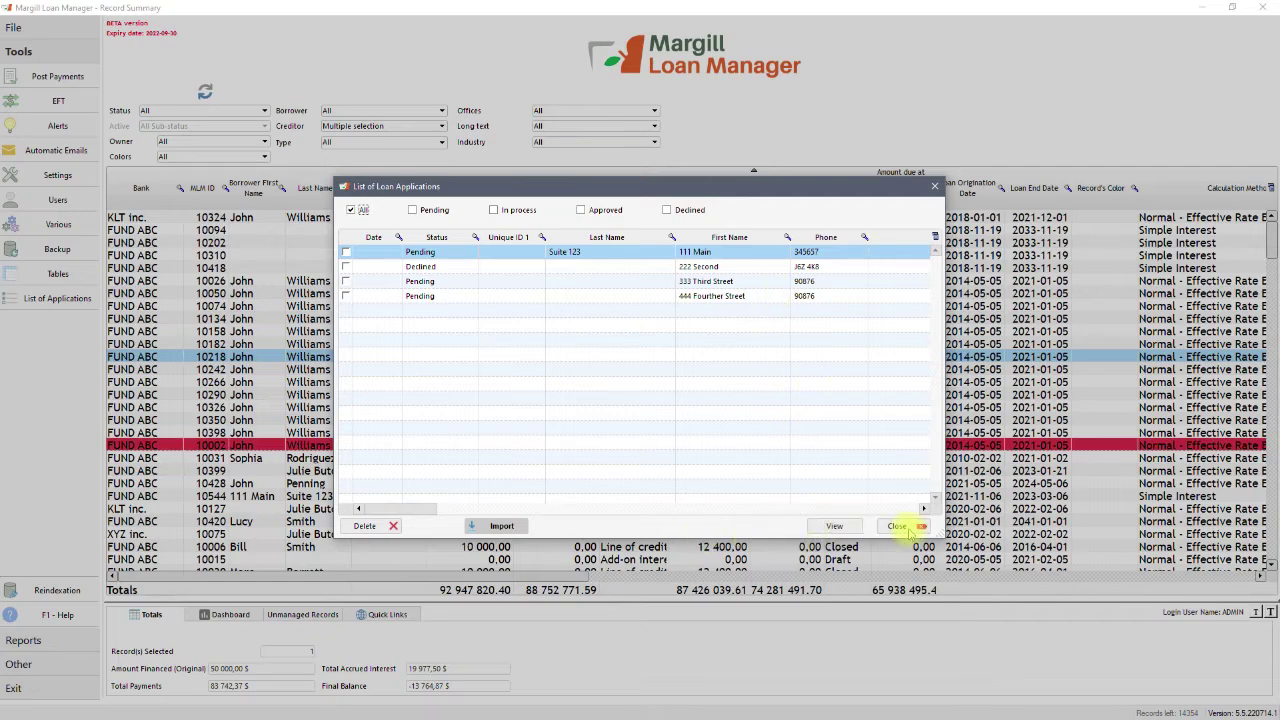
left_click(897, 526)
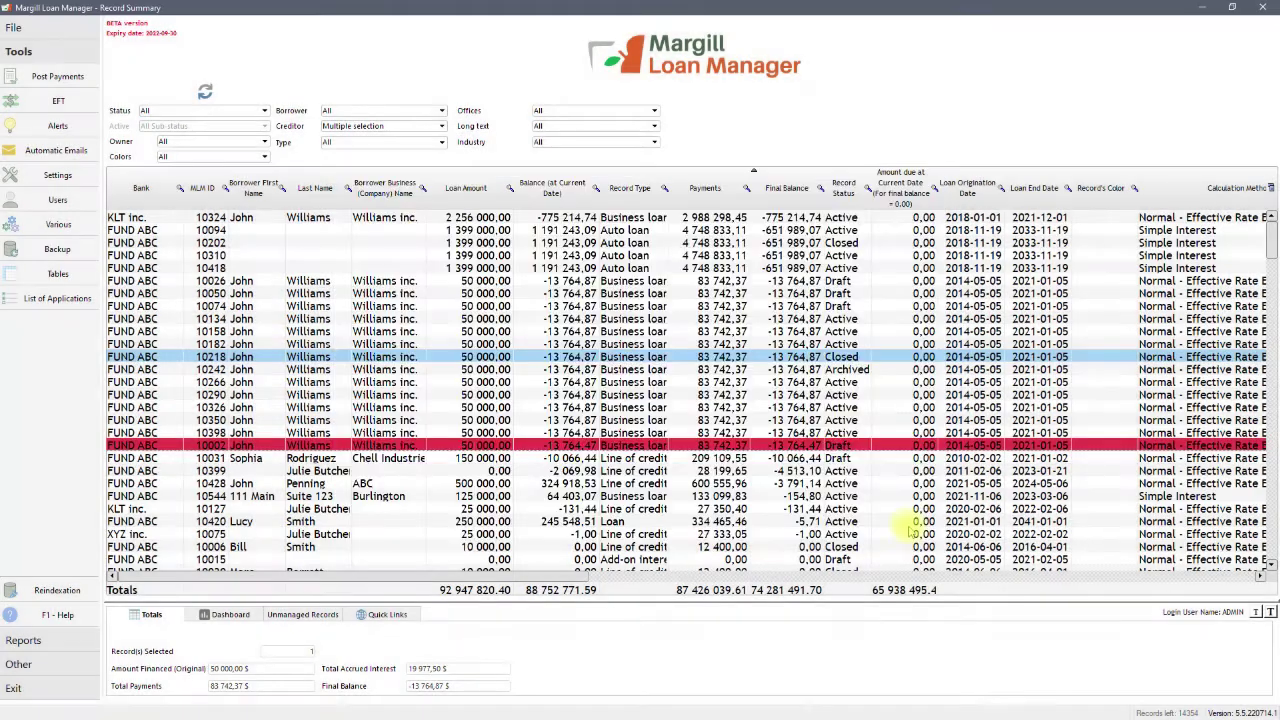
Step: Examine the Automatic and Overnight Tasks options in the administrator System Settings and cancel without saving
left_click(57, 176)
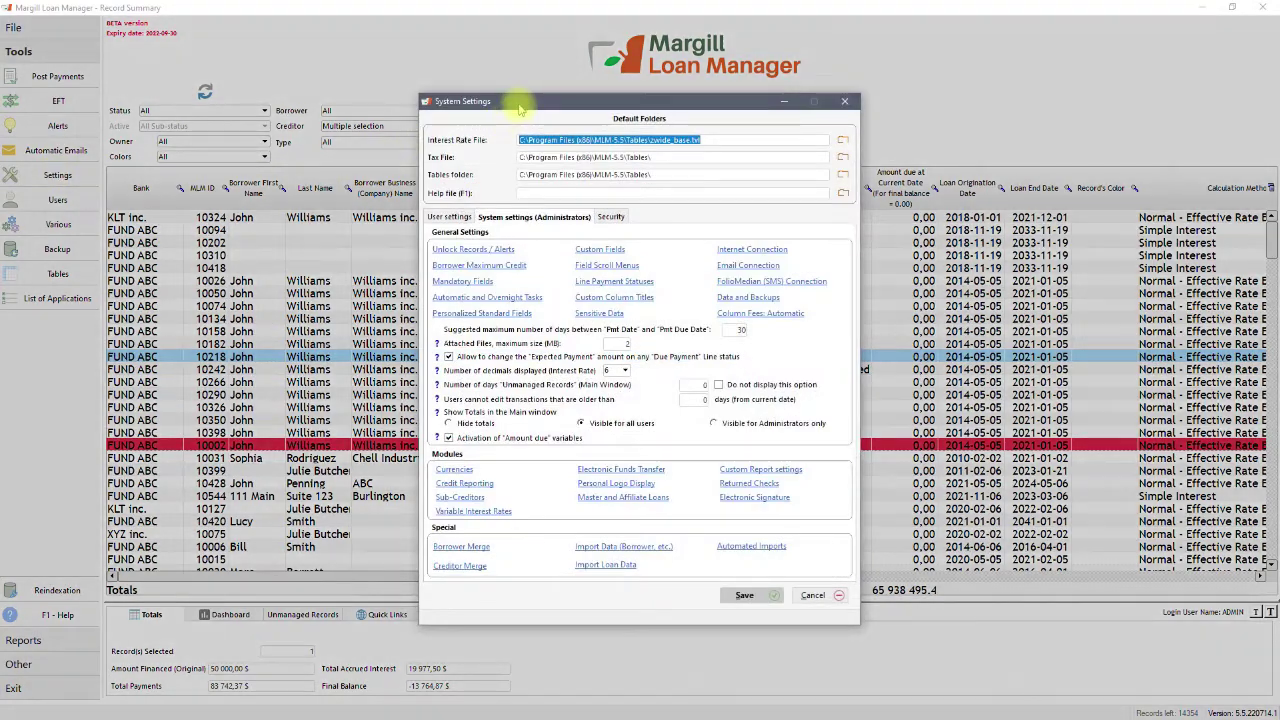
left_click_drag(520, 108, 571, 93)
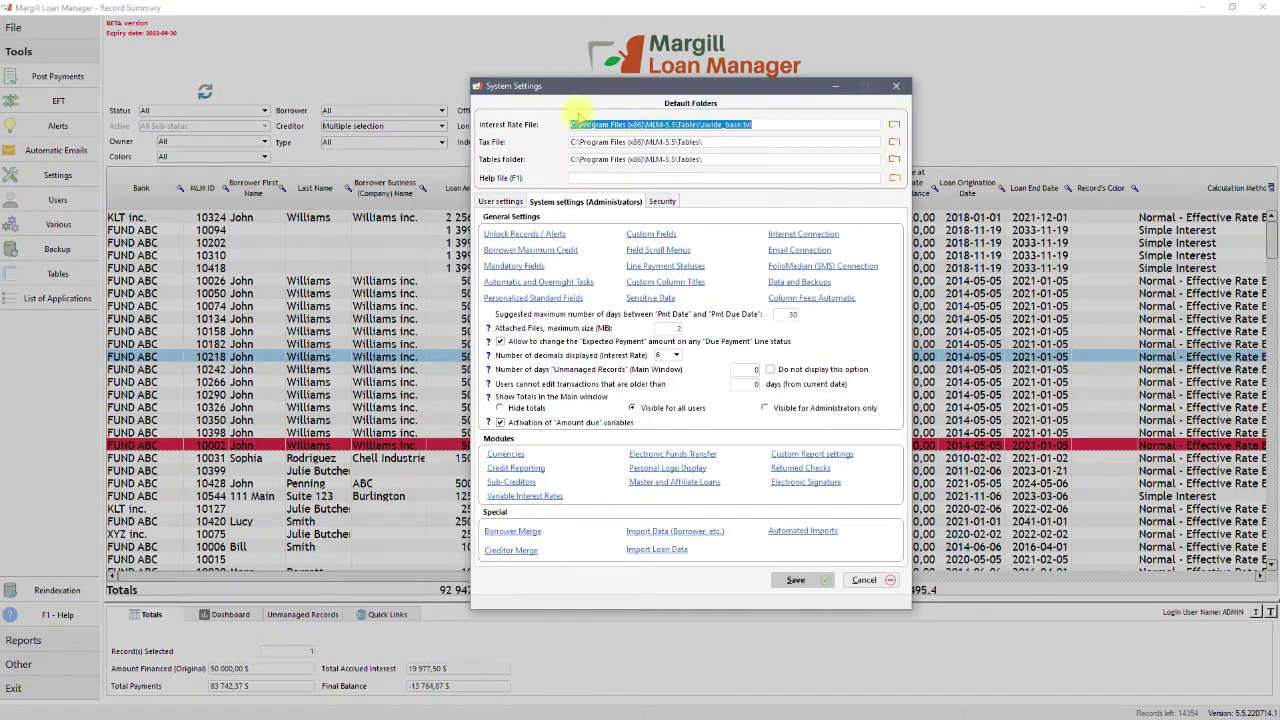
left_click(541, 283)
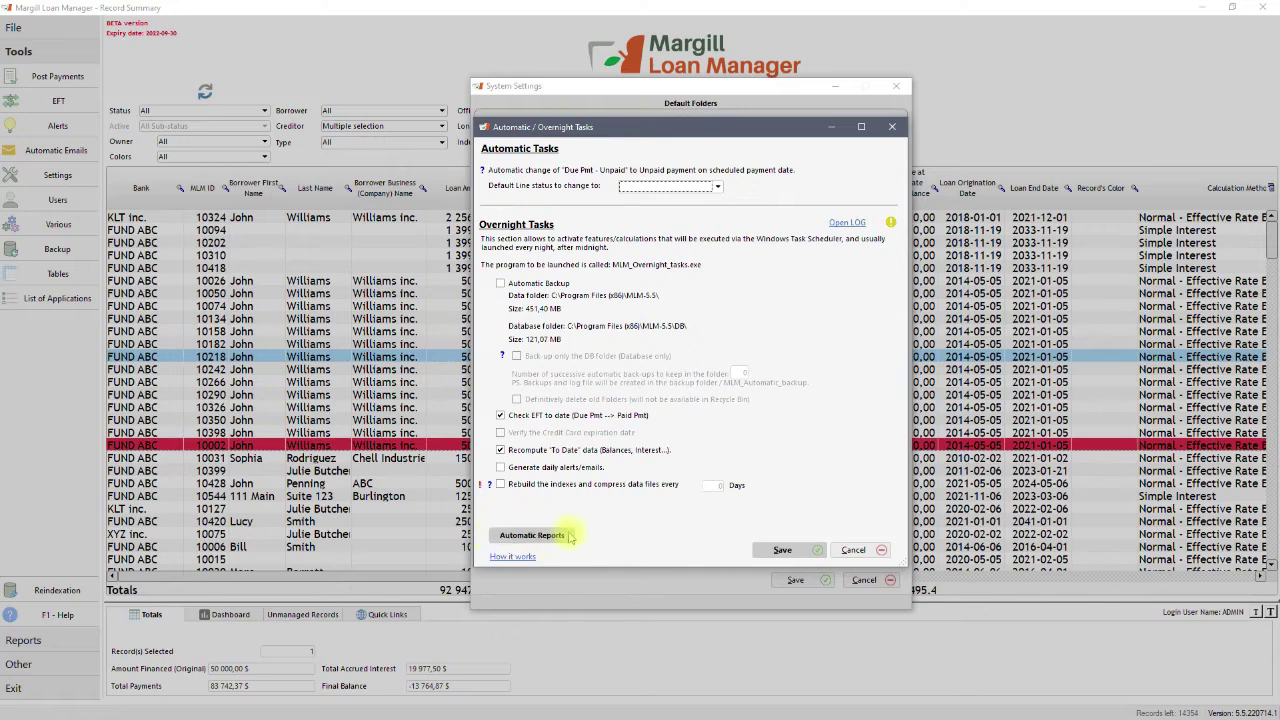
left_click(853, 551)
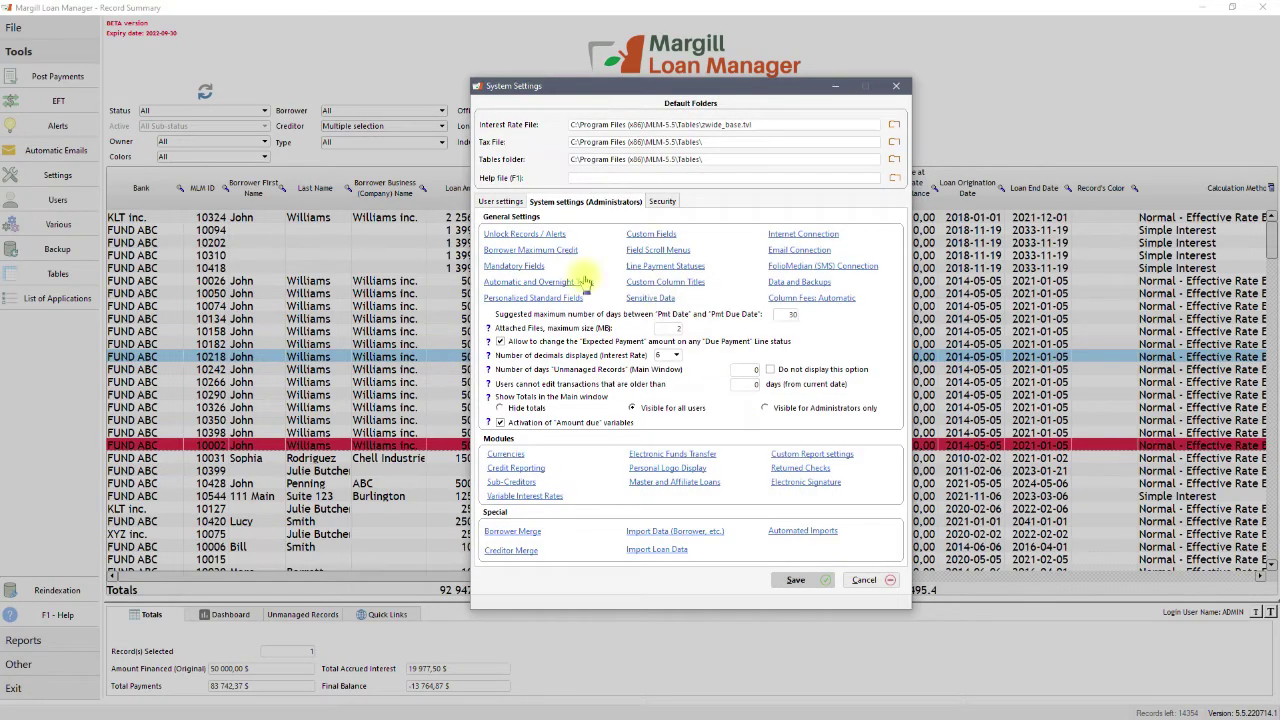
Step: View the borrower fields available in the Mandatory Fields settings and close them without saving
left_click(505, 266)
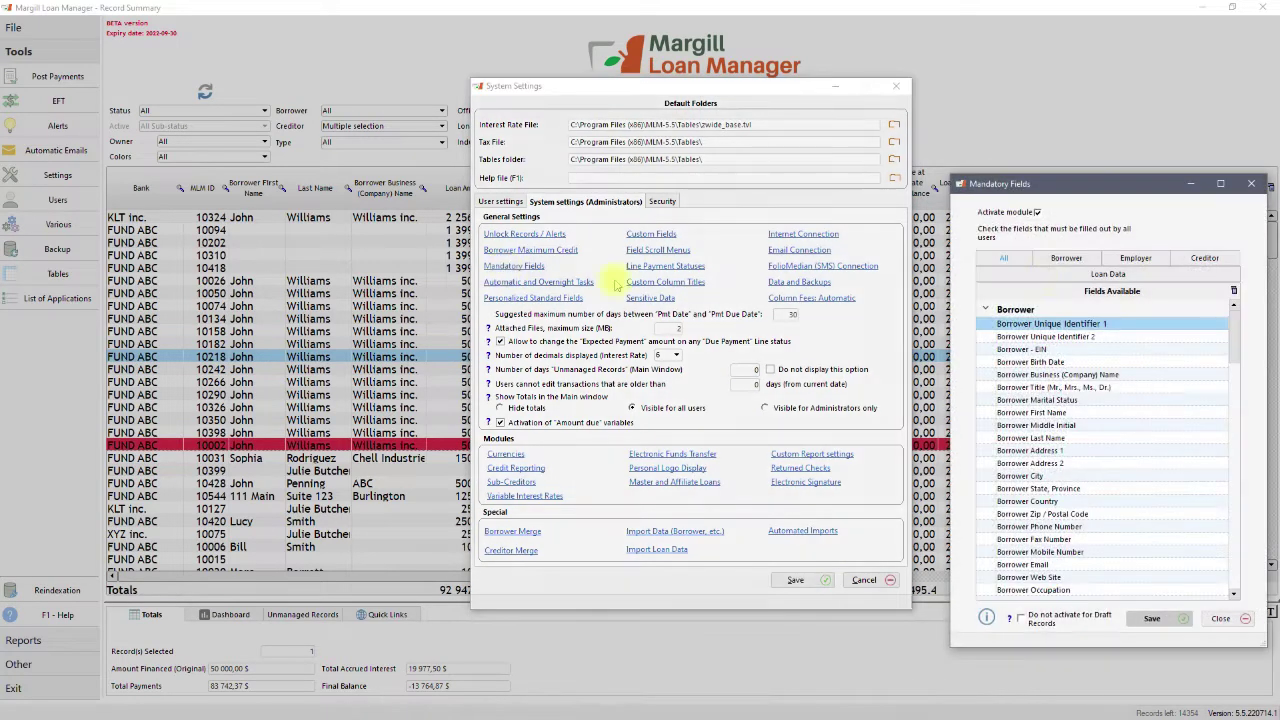
left_click_drag(1085, 173, 742, 150)
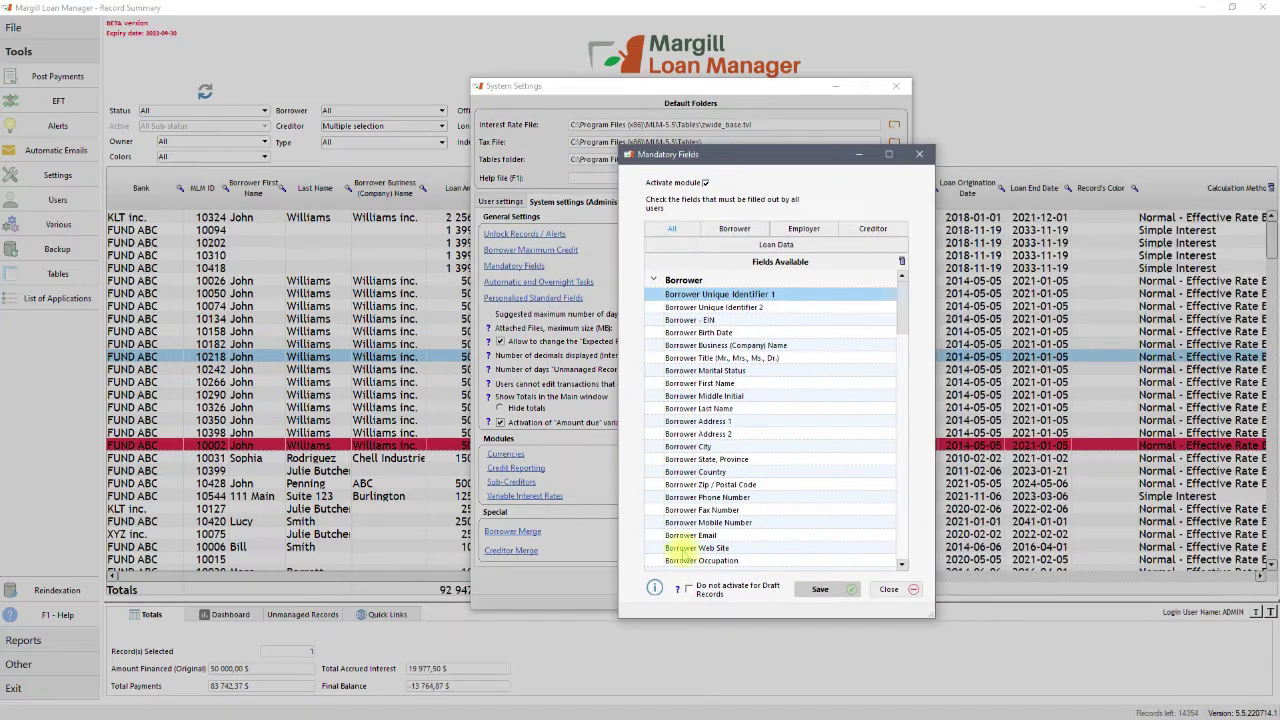
left_click(888, 589)
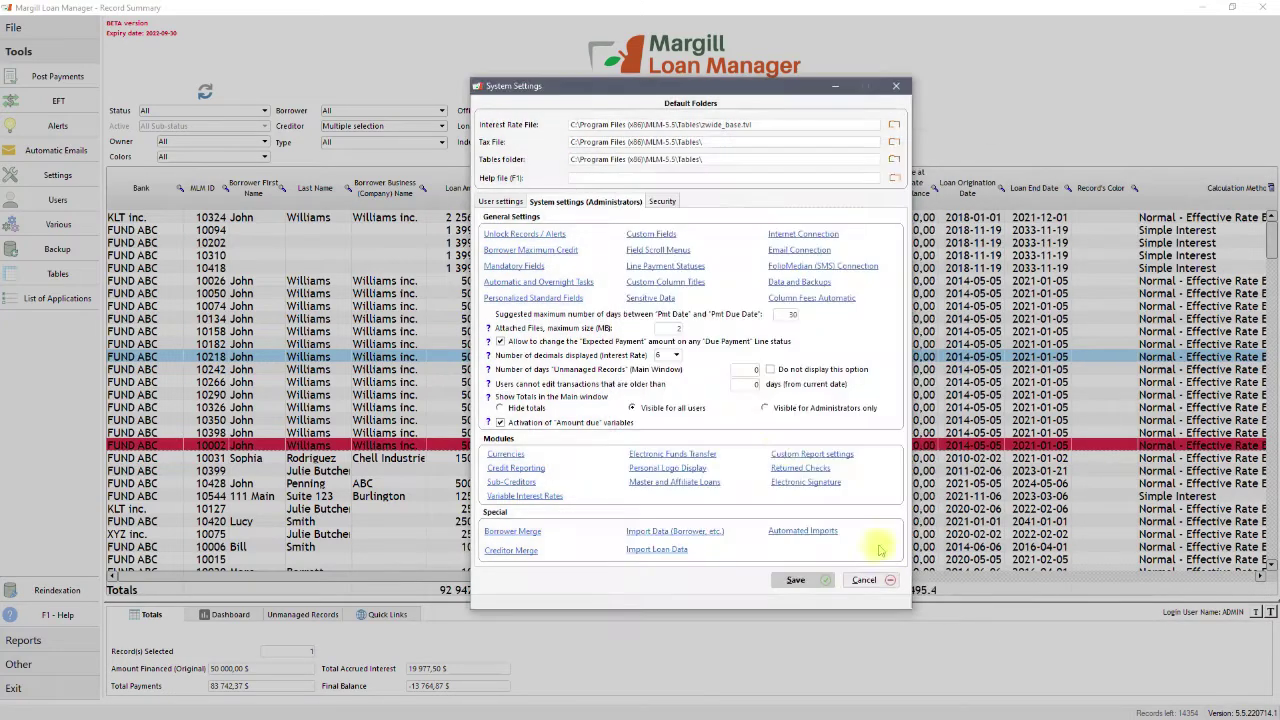
Step: Examine the fee, payment, principal and other entries in the Line Payment Statuses settings, and cancel without saving
left_click(651, 268)
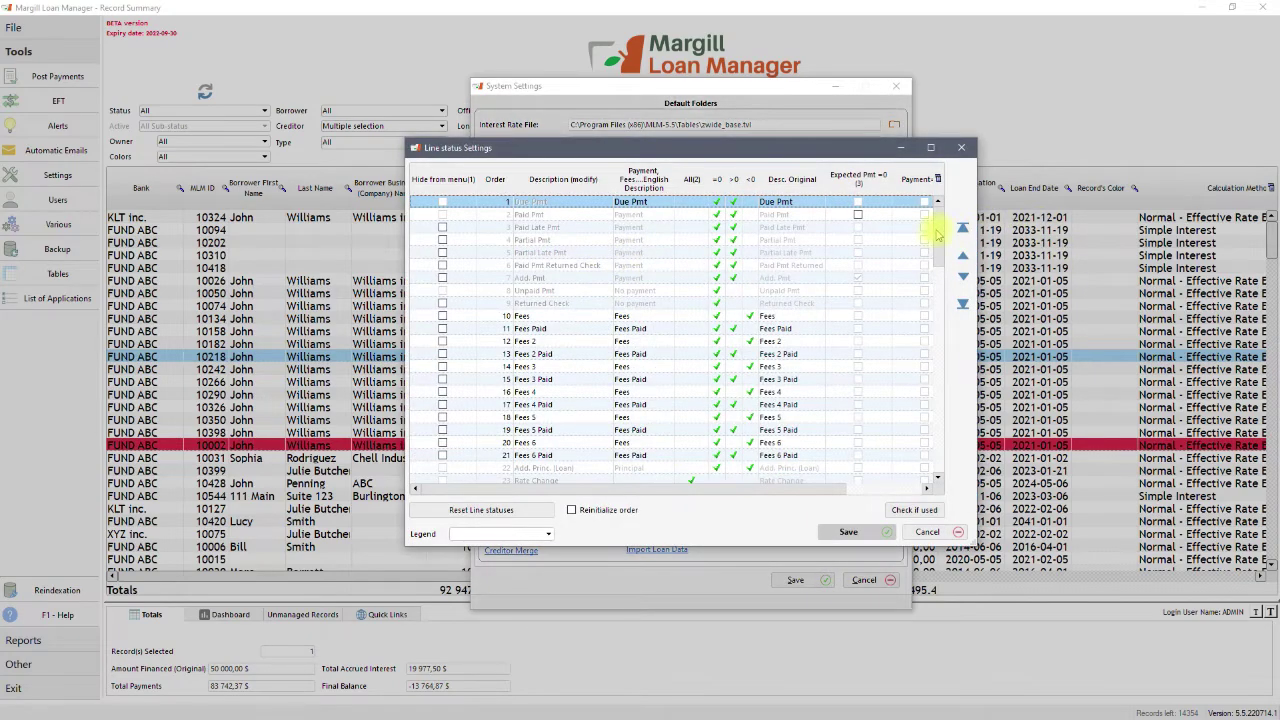
scroll(940, 236, "down", 3)
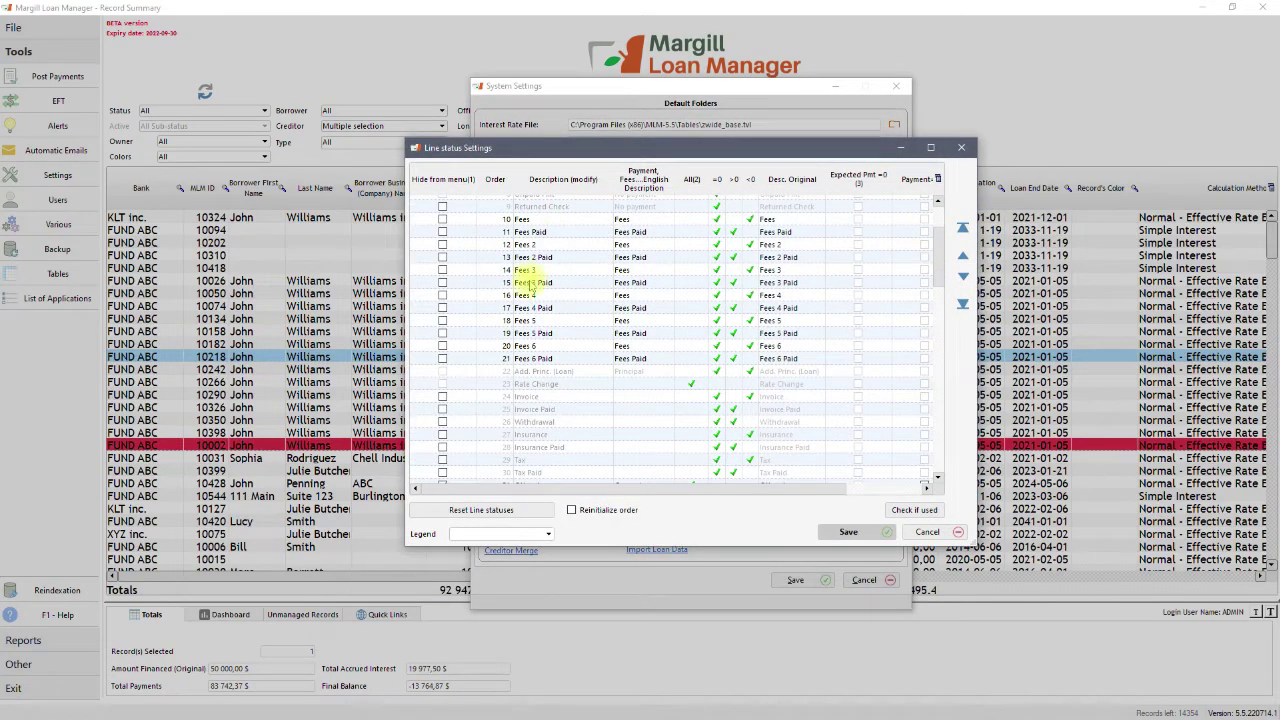
scroll(540, 345, "down", 5)
scroll(546, 347, "down", 2)
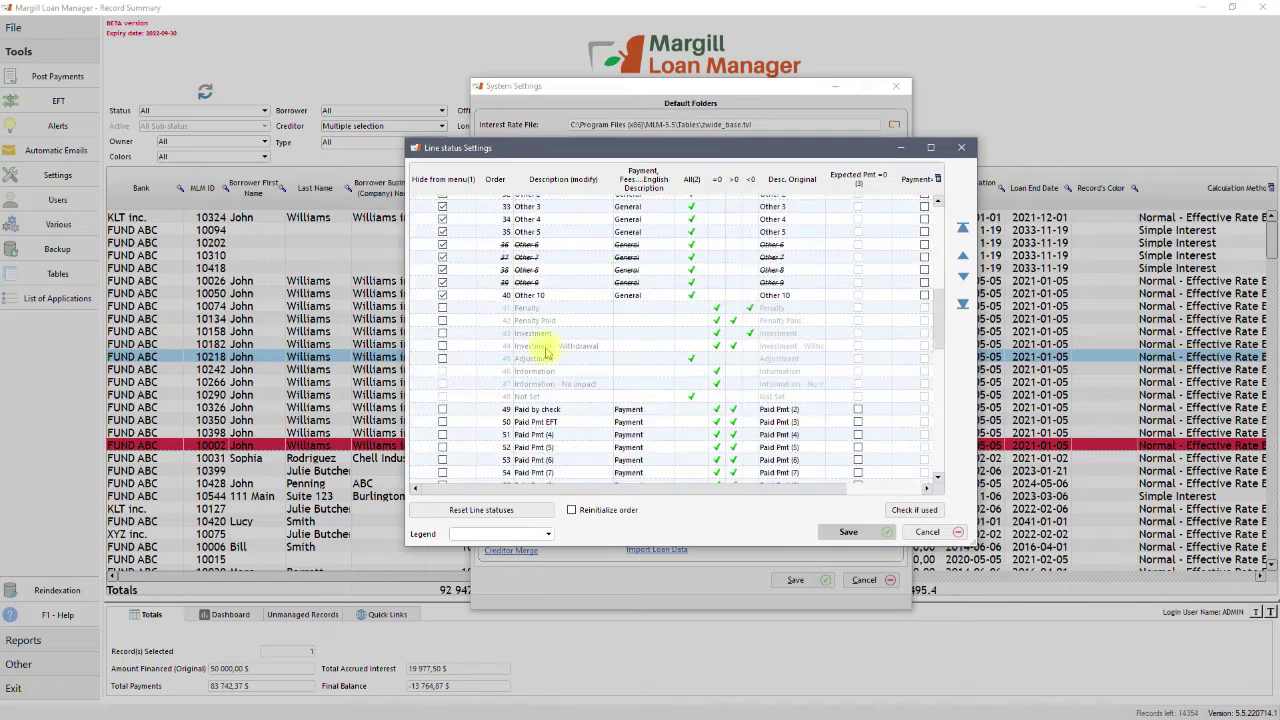
scroll(540, 400, "down", 3)
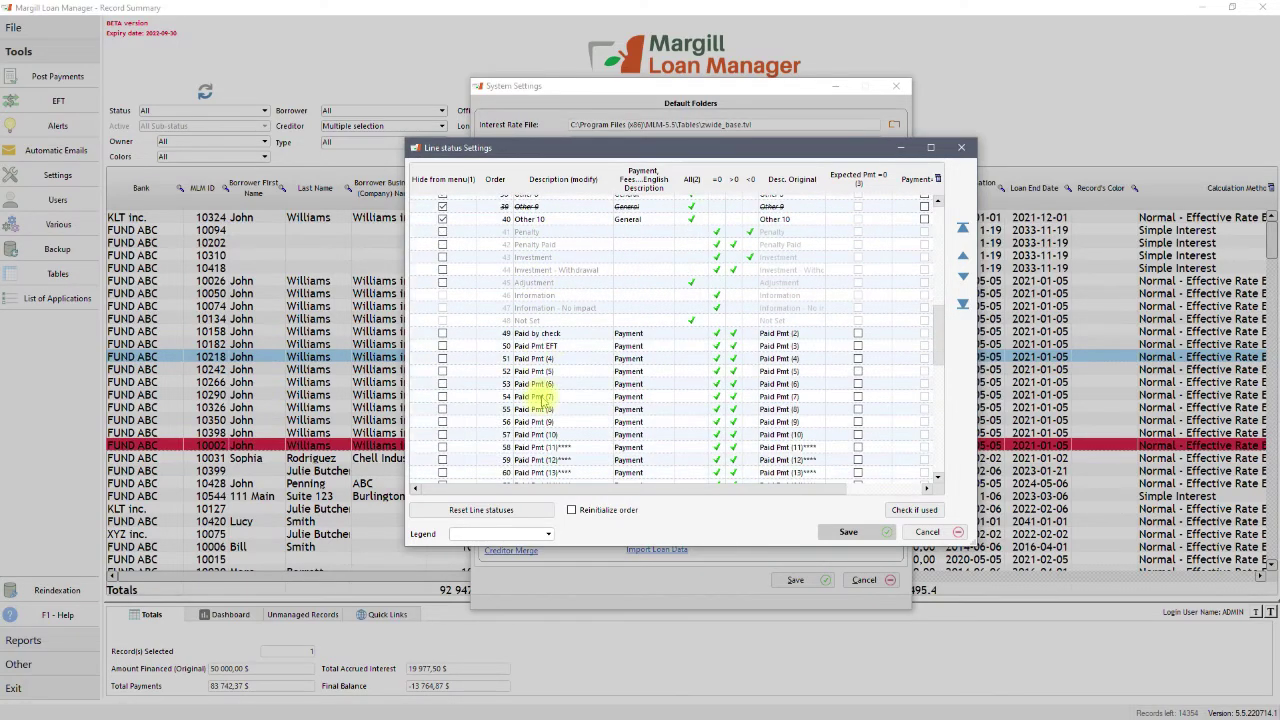
left_click(557, 346)
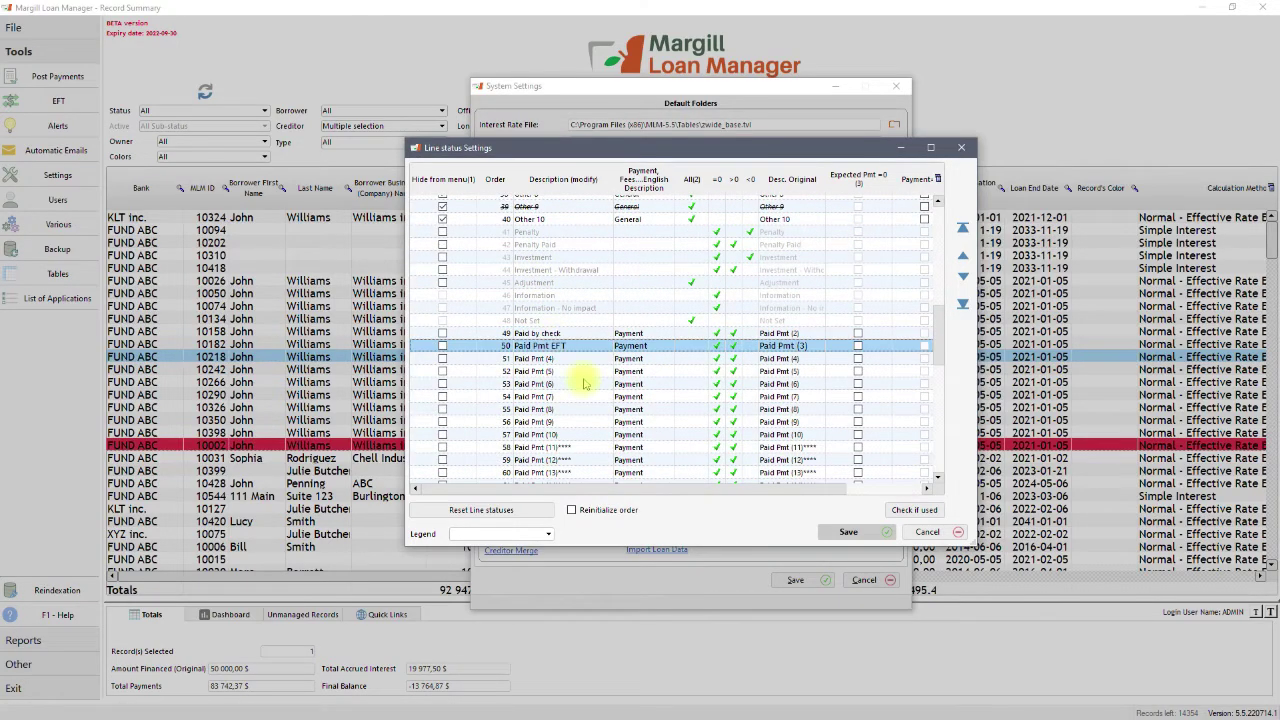
scroll(583, 384, "down", 1)
scroll(585, 384, "up", 4)
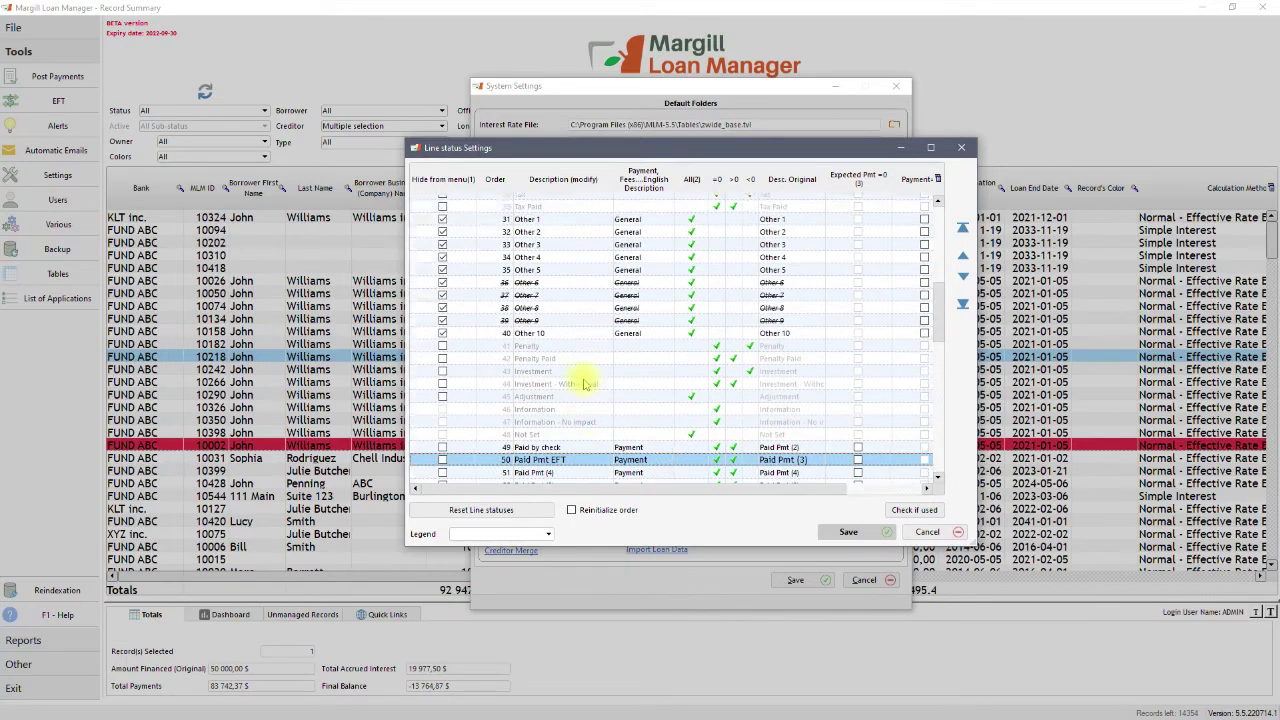
scroll(585, 384, "down", 3)
scroll(585, 384, "down", 13)
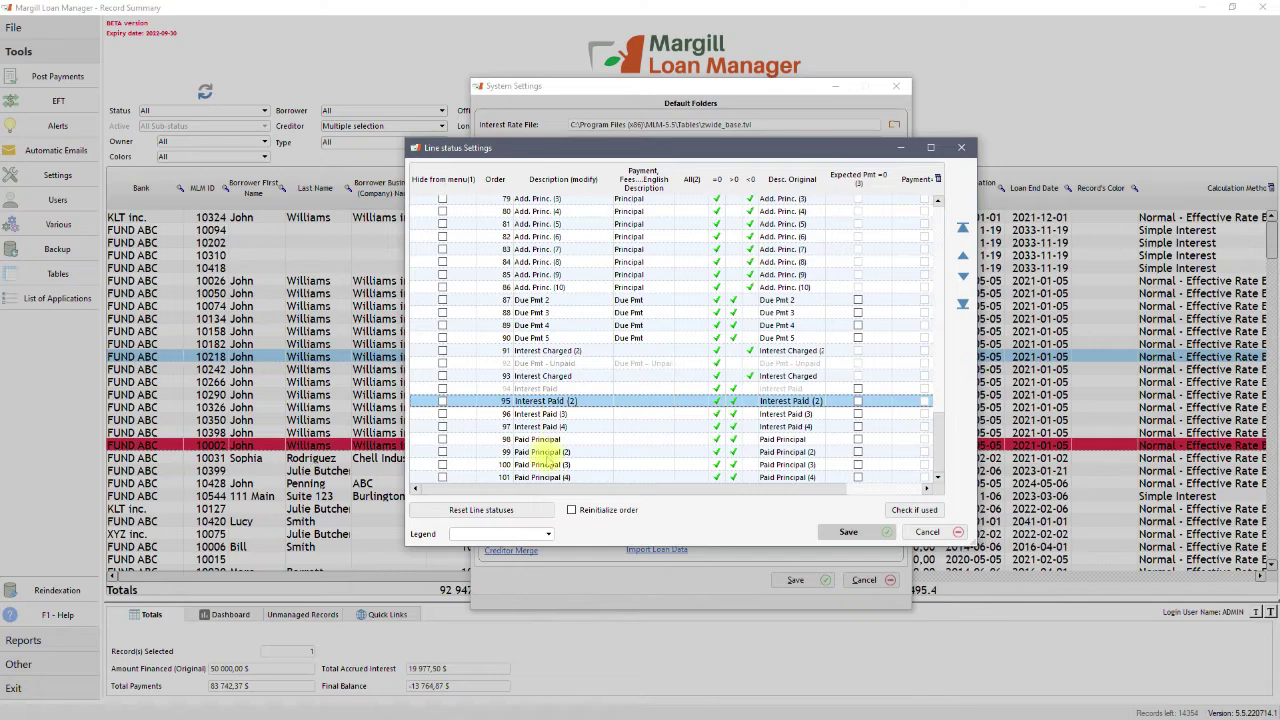
left_click_drag(938, 445, 940, 215)
left_click(528, 273)
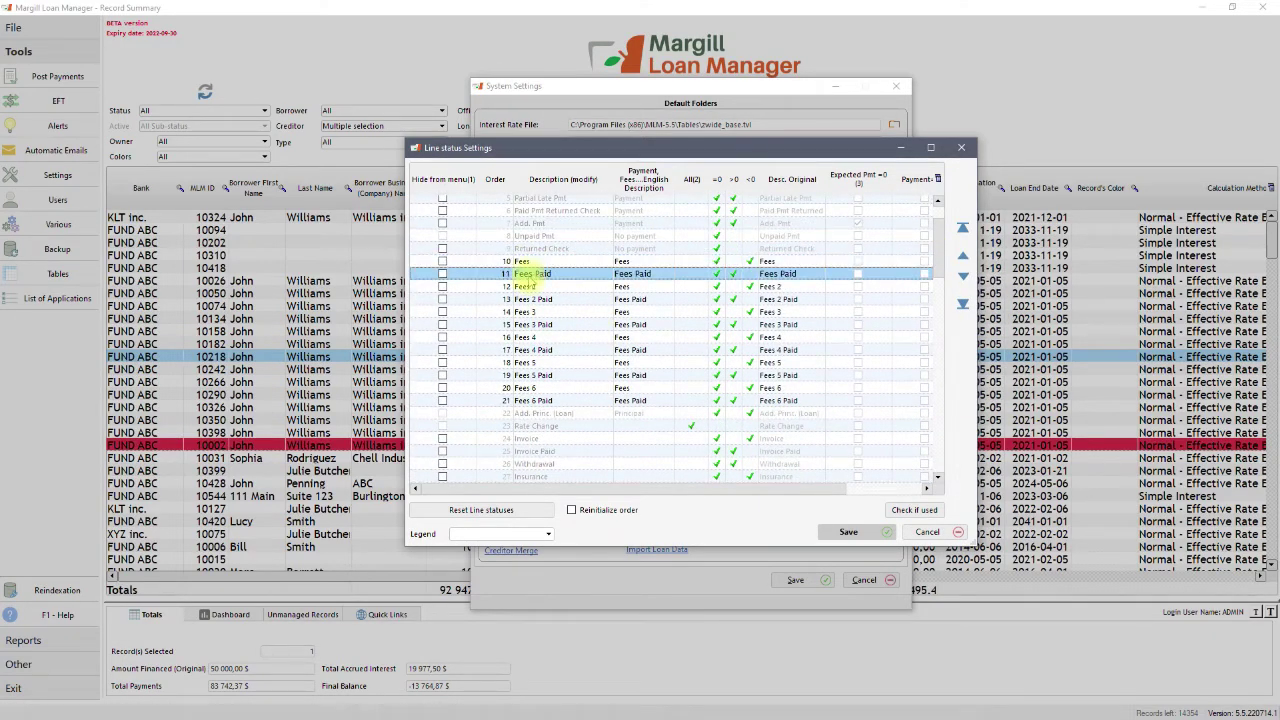
scroll(797, 402, "up", 2)
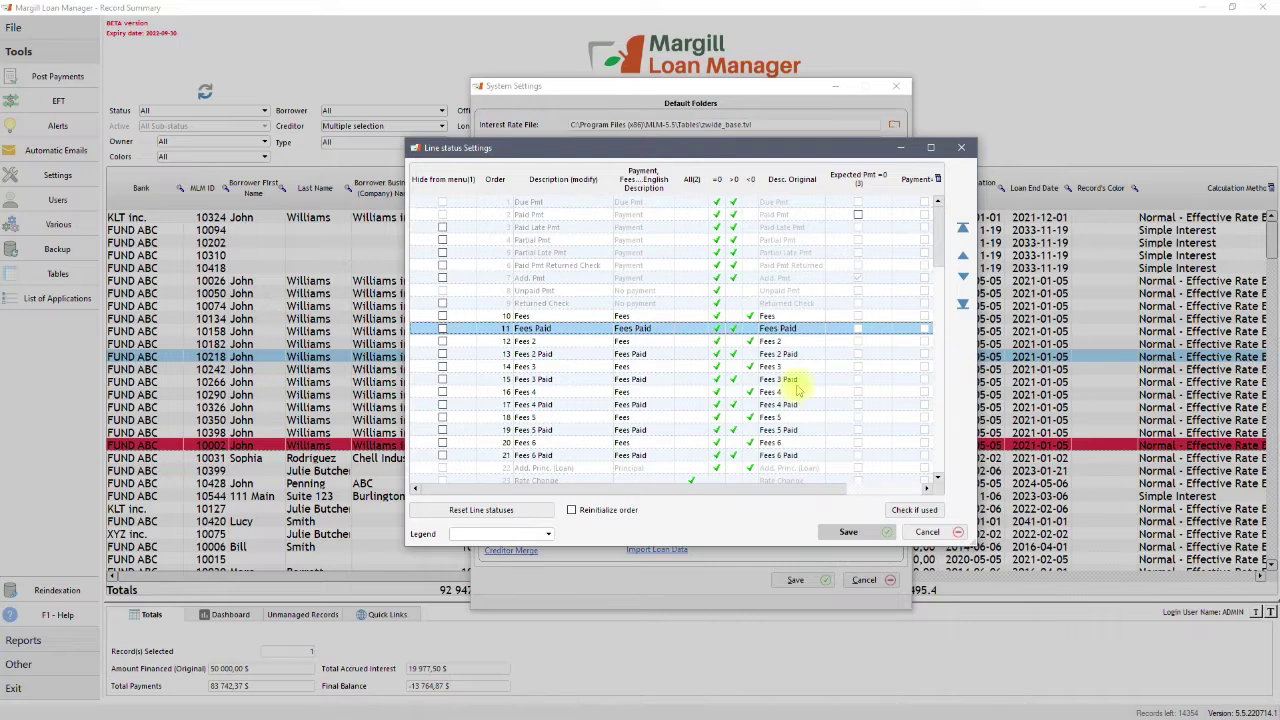
left_click(927, 532)
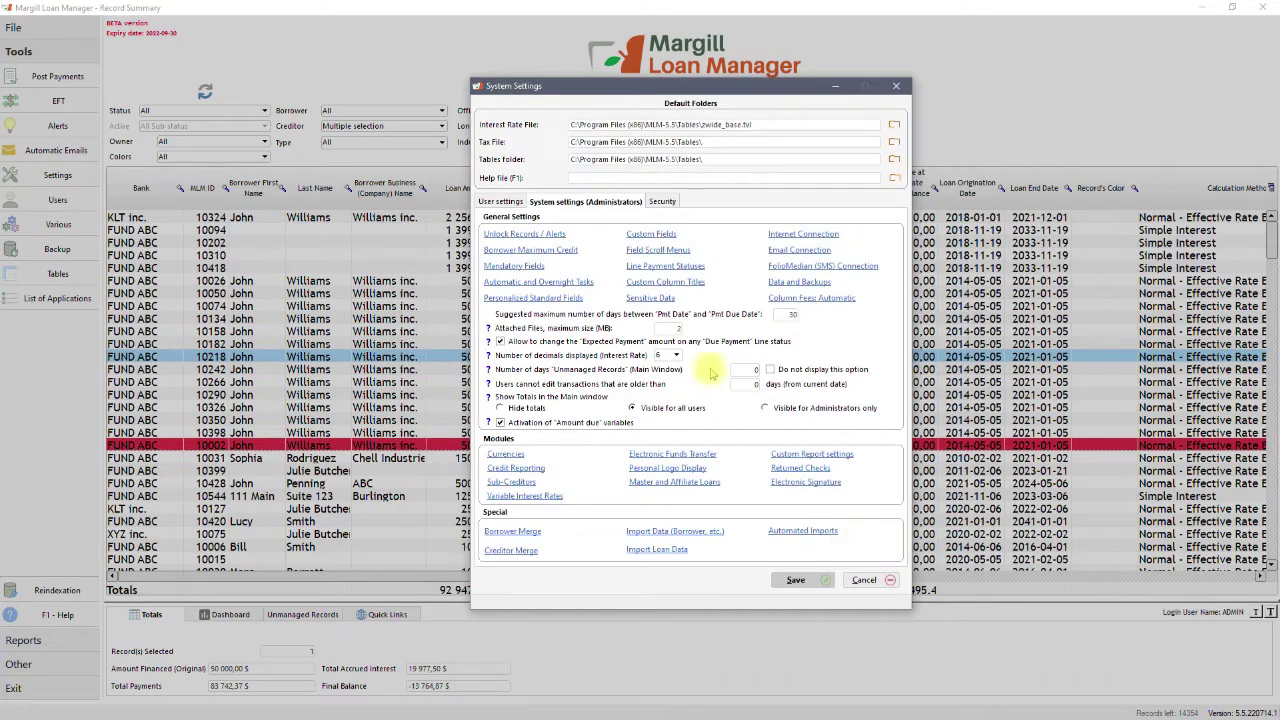
Step: View the Sensitive Data confidentiality options for borrower identification numbers and cancel without saving
left_click(652, 298)
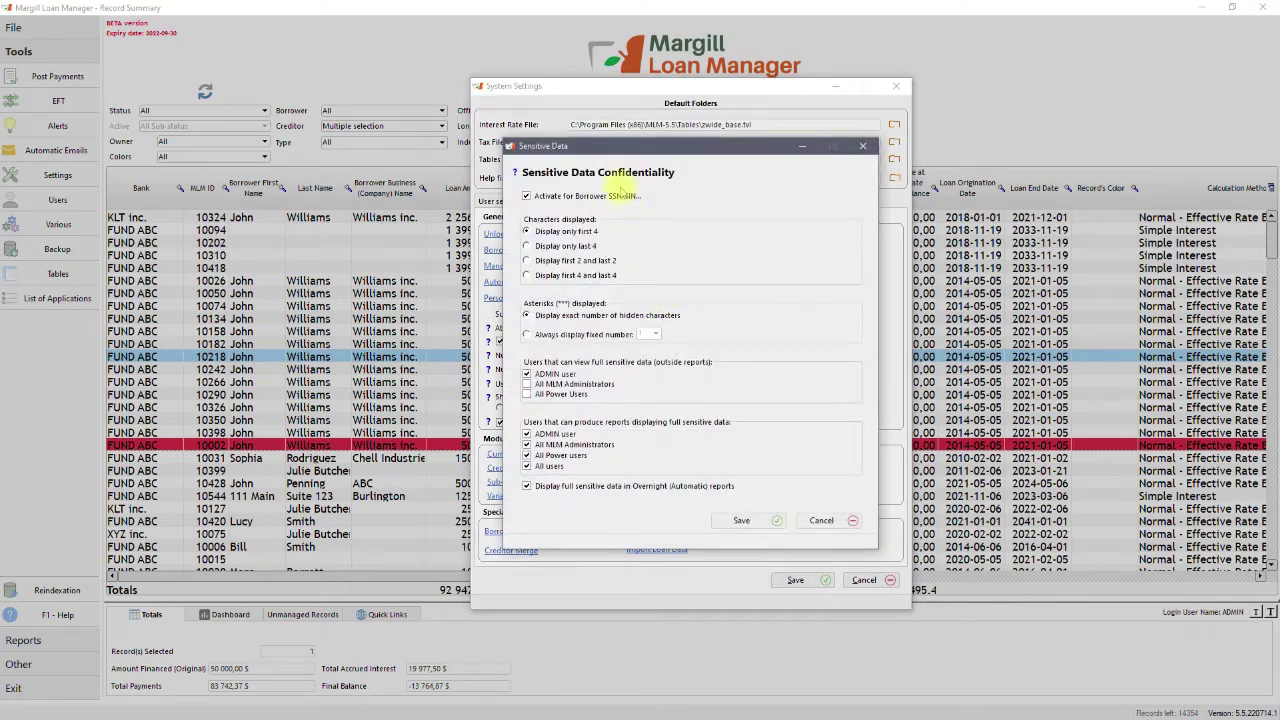
left_click(822, 520)
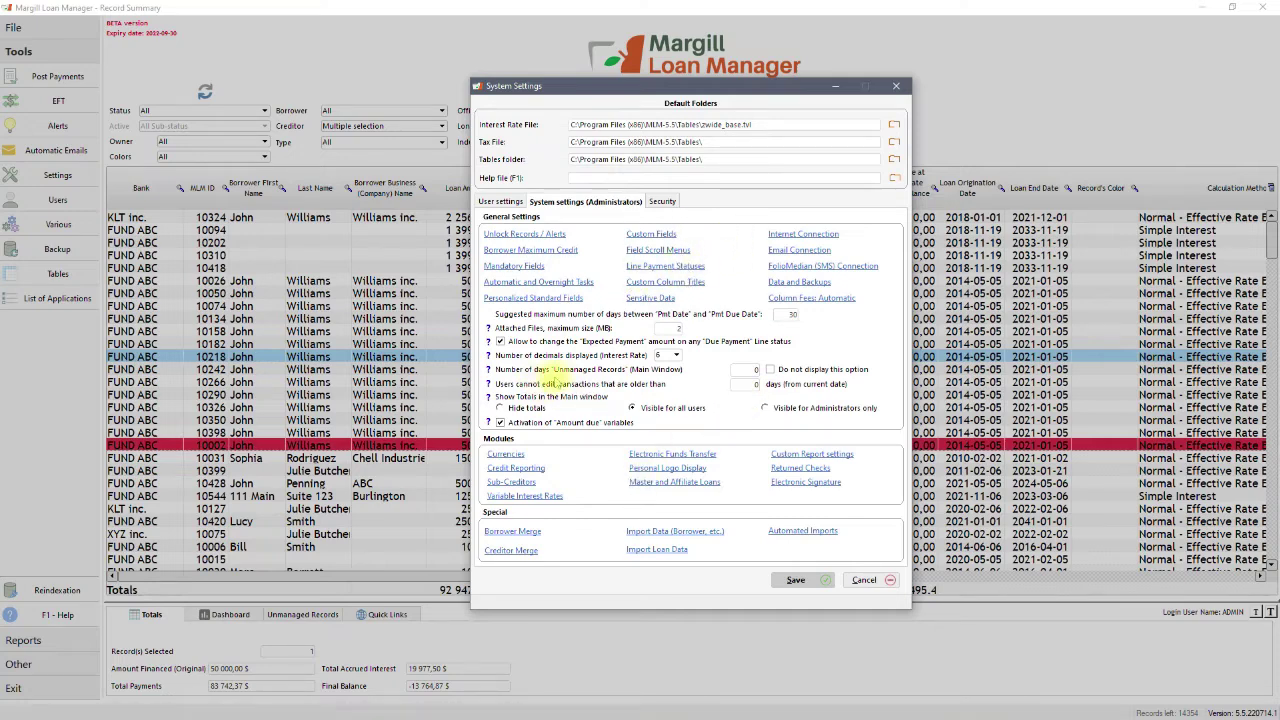
Step: Set the age limit for transactions users can edit to 30 days, and view the Electronic Signature module settings without saving them
double_click(755, 384)
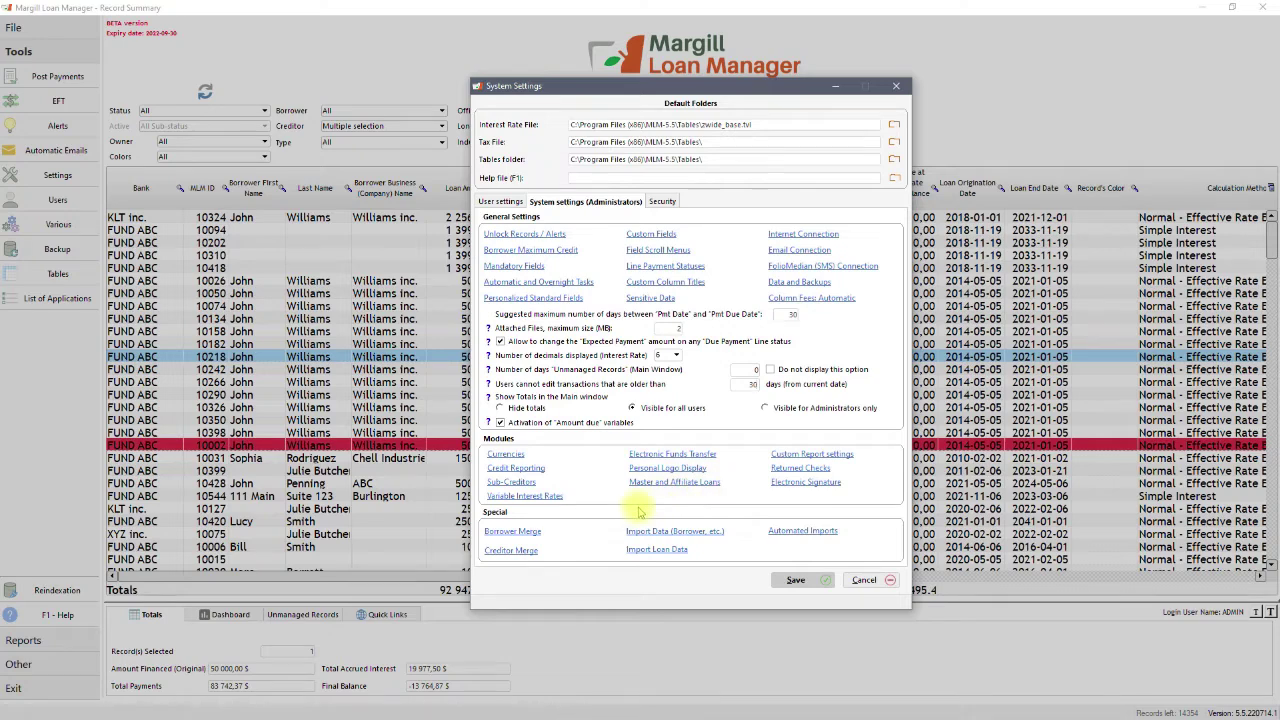
left_click(803, 482)
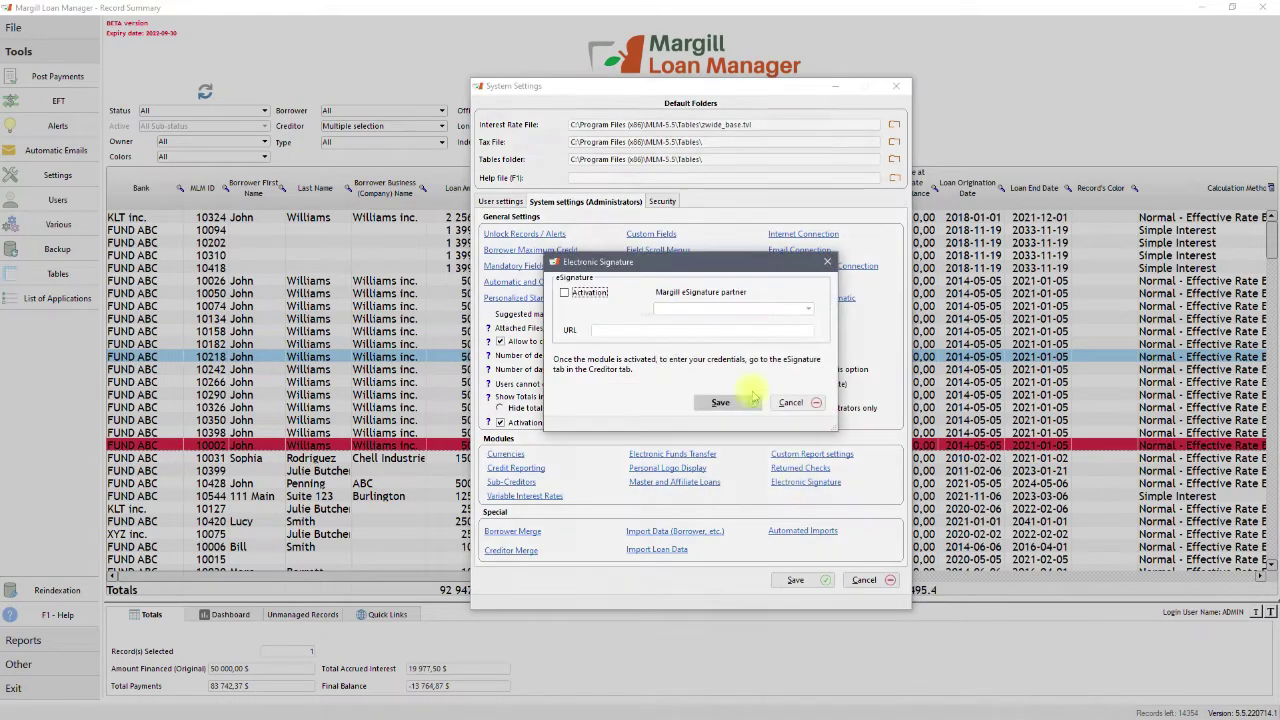
left_click(828, 263)
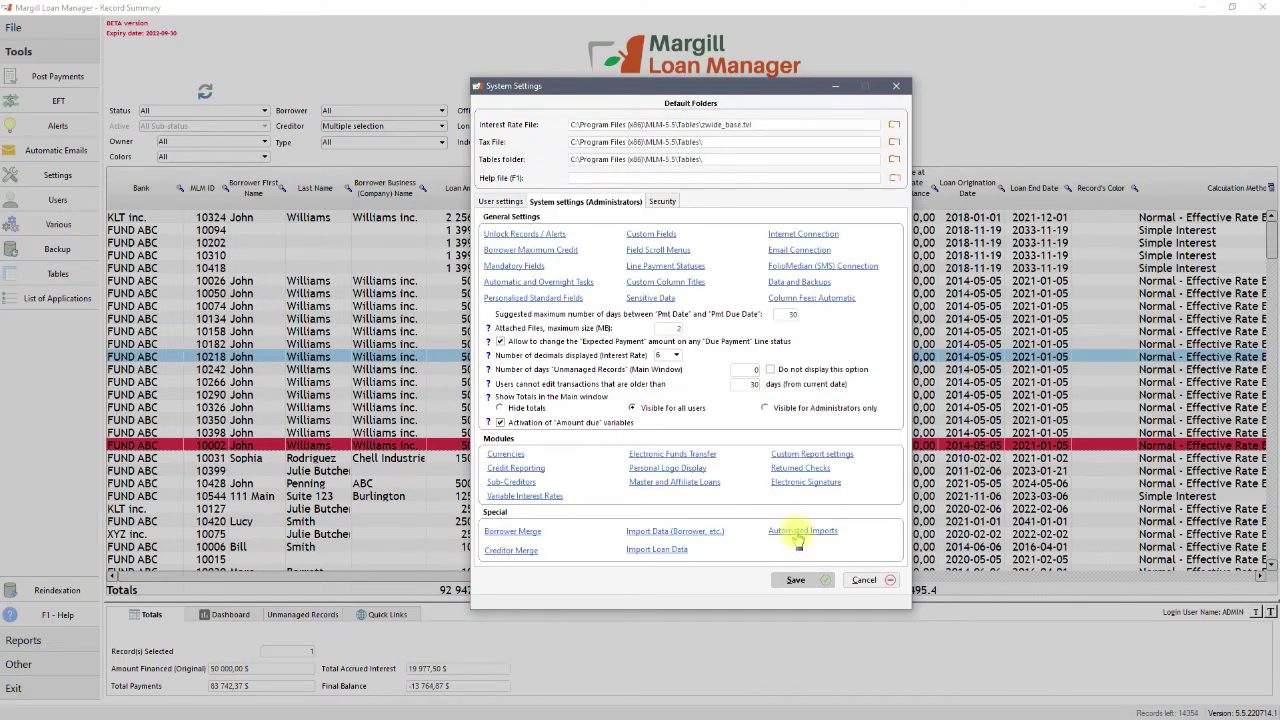
Step: View the borrower import settings with Salesforce Sync in the Automated Imports configuration, dismissing the connection messages
left_click(799, 535)
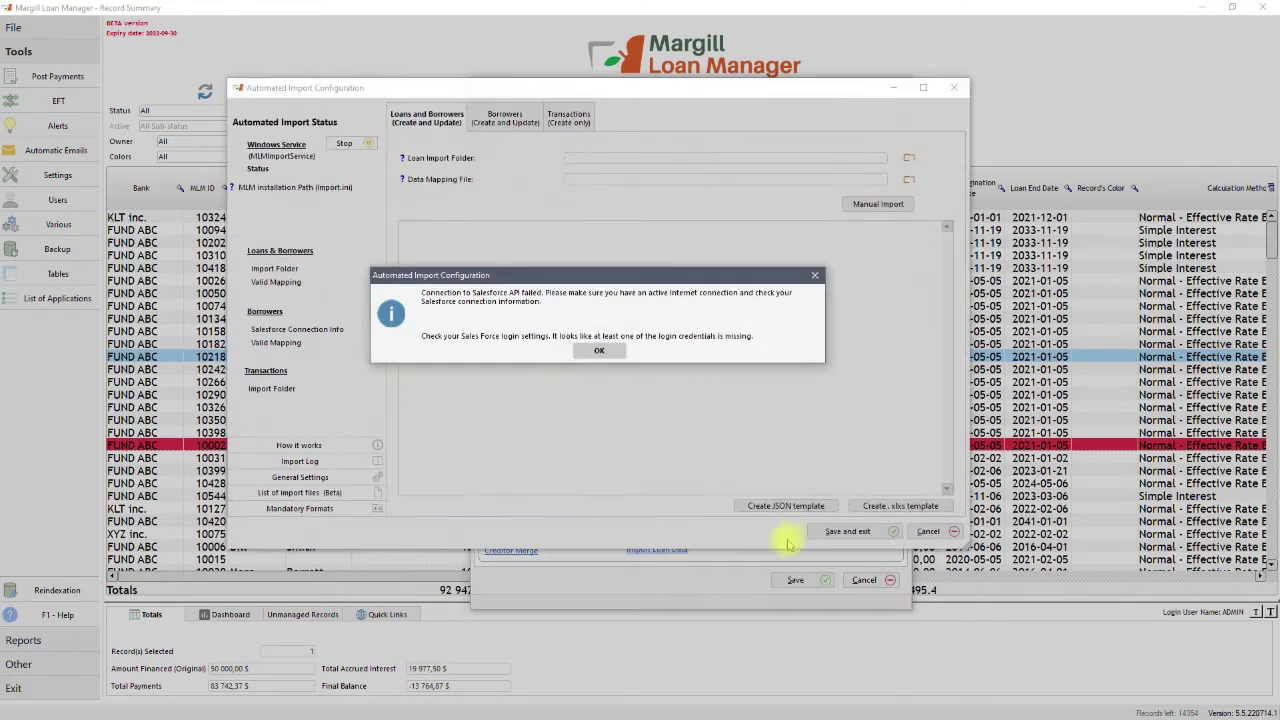
left_click(598, 360)
left_click(515, 120)
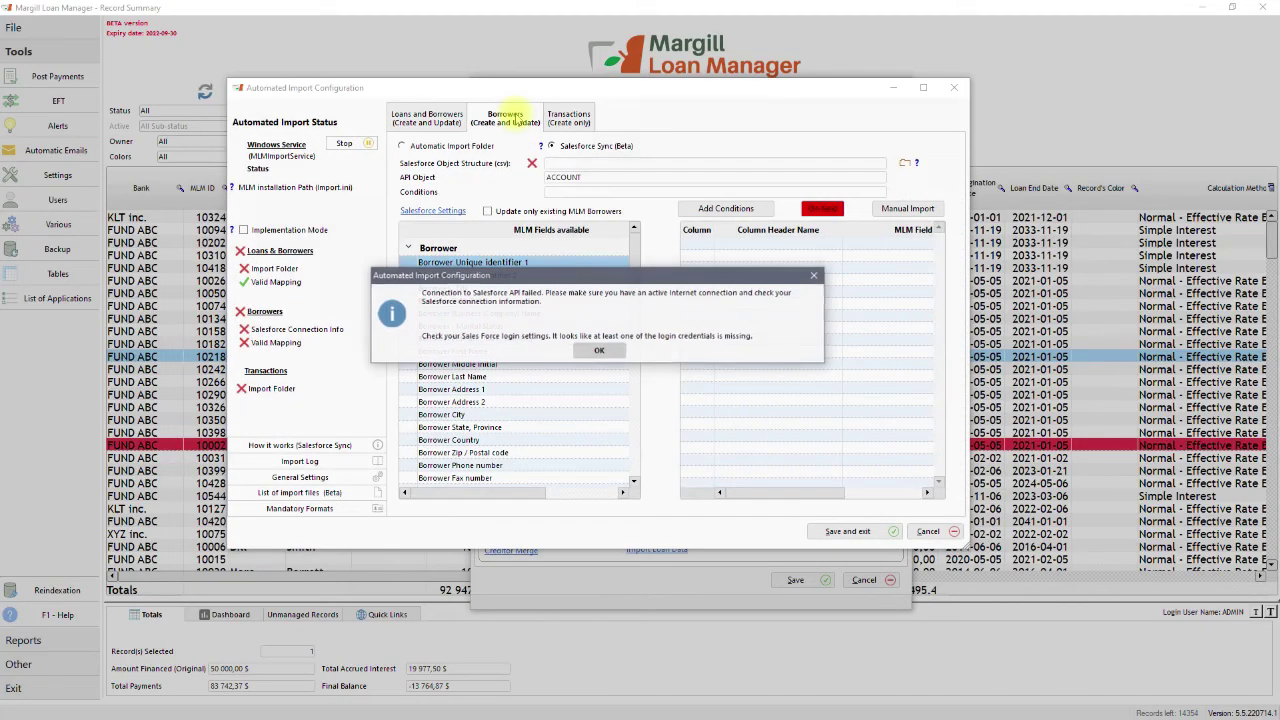
left_click(599, 350)
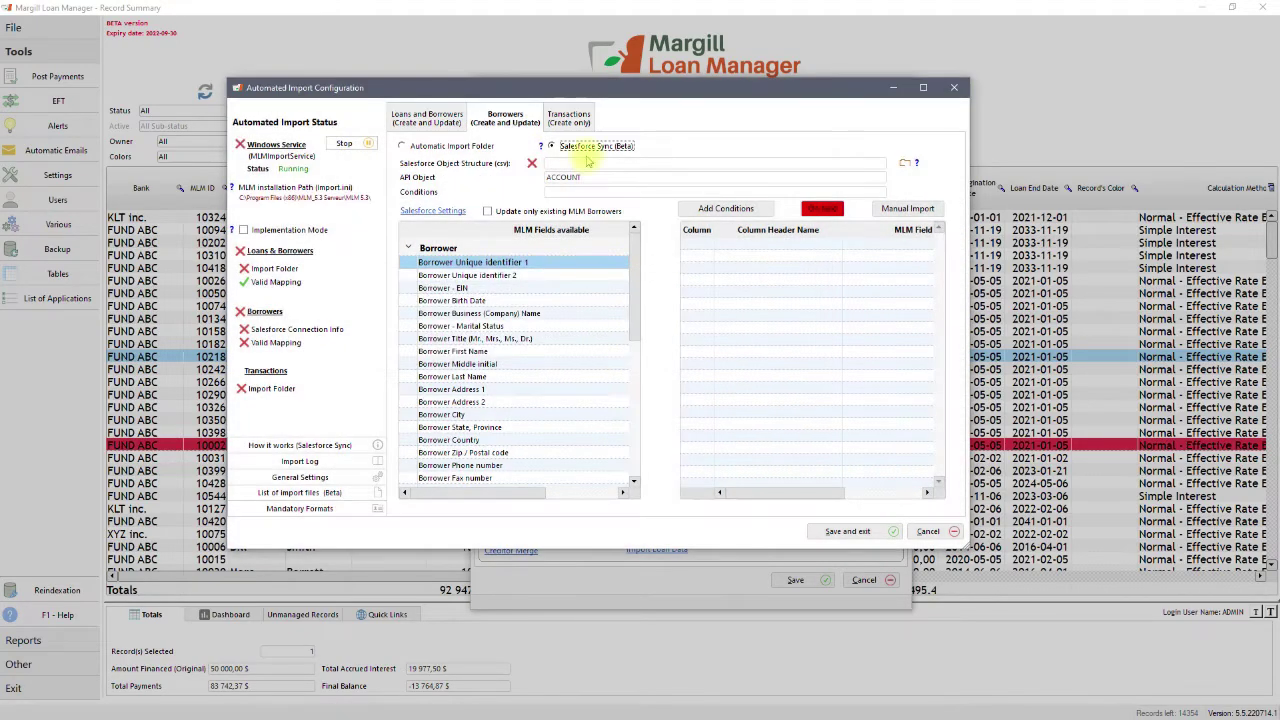
left_click(569, 121)
left_click(515, 124)
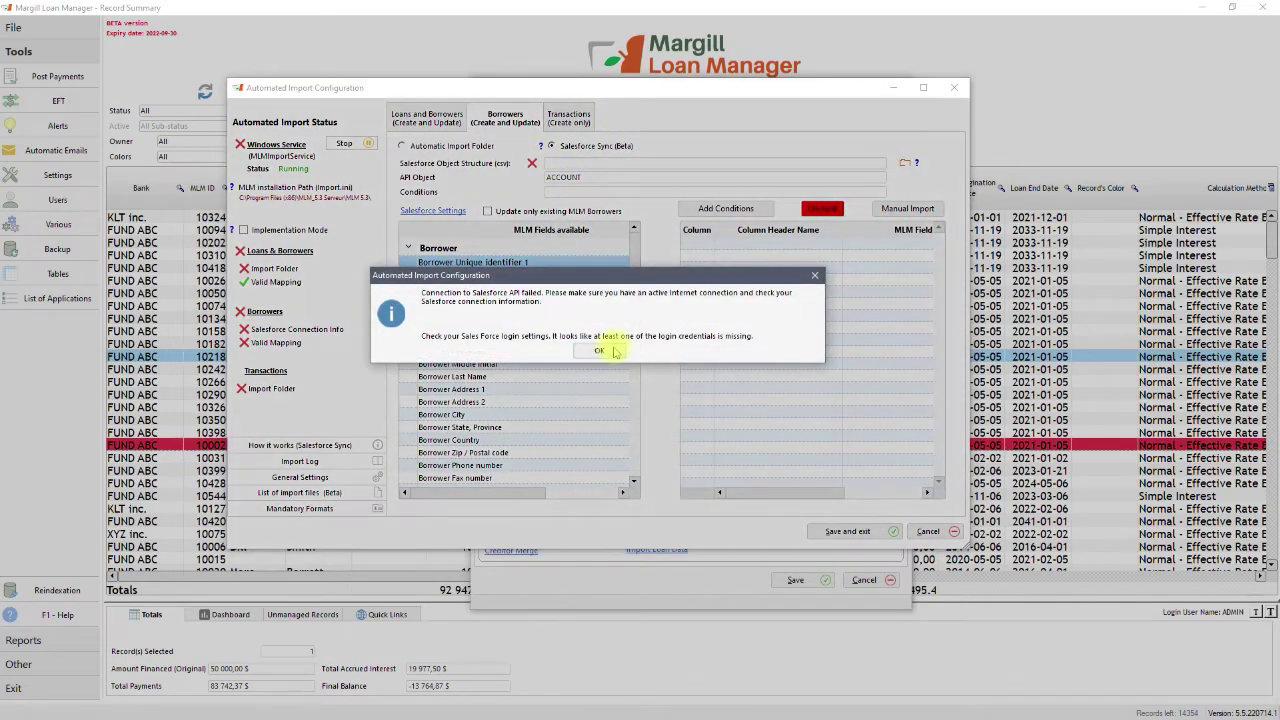
left_click(599, 350)
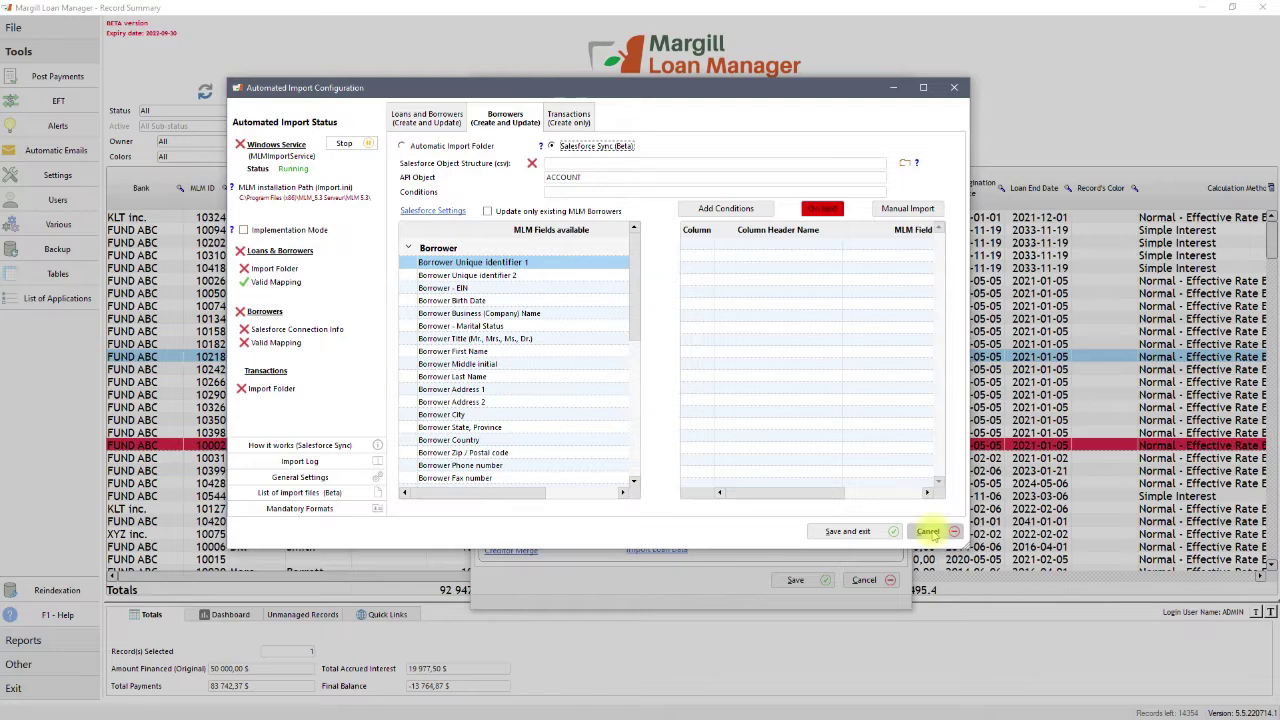
Step: View the transaction import settings in the Automated Imports configuration, and cancel both it and System Settings without saving
left_click(567, 120)
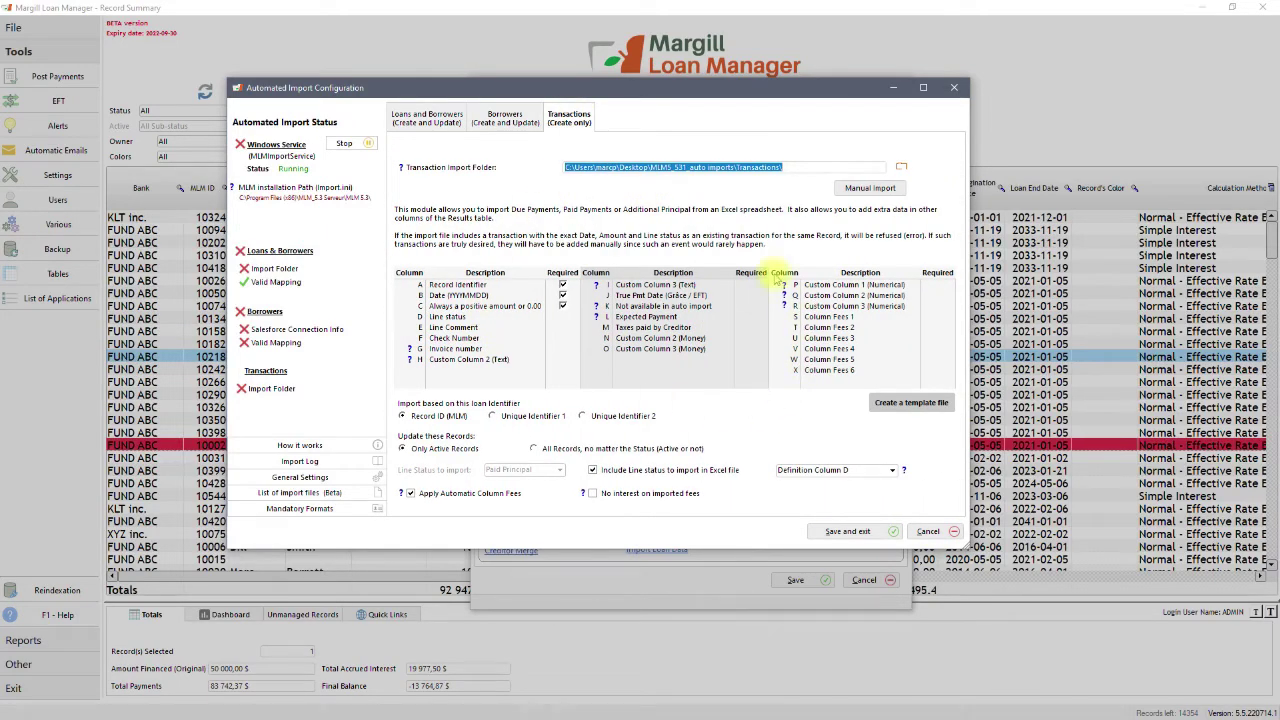
left_click(926, 531)
left_click(864, 580)
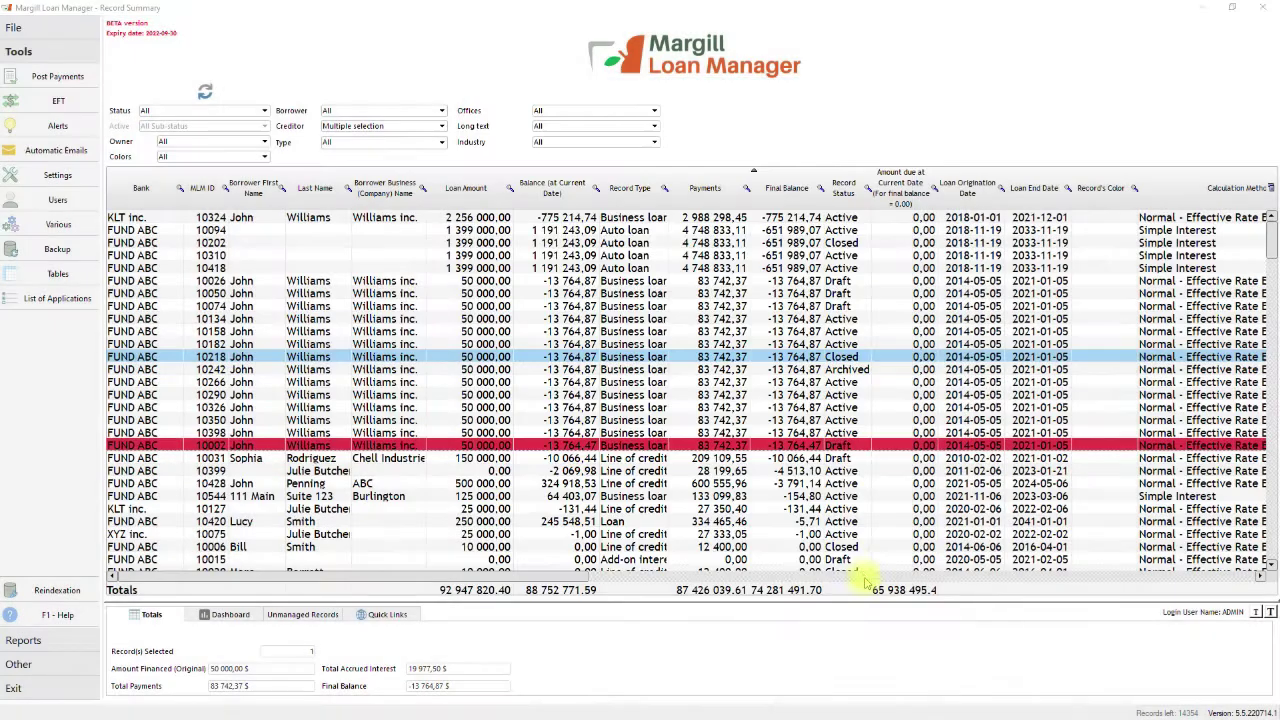